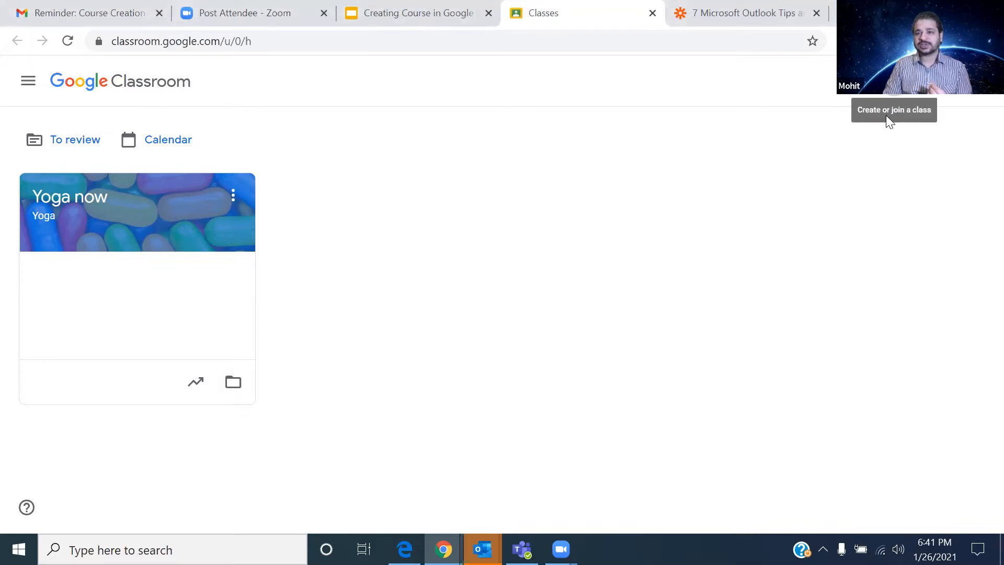
Step: Open the new class form, acknowledging the notice that Classroom is not being used at a school with students
click(886, 117)
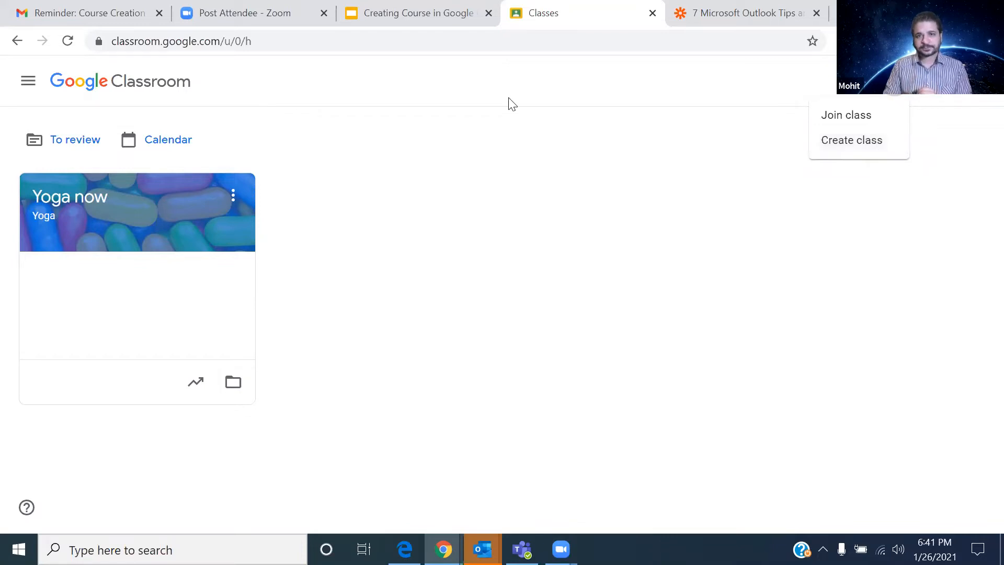
click(844, 138)
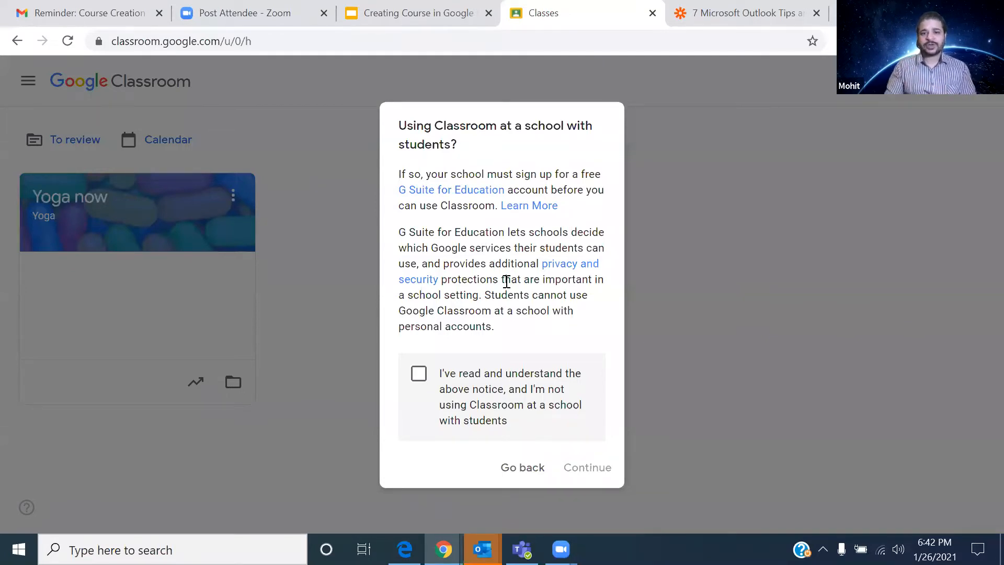
click(416, 375)
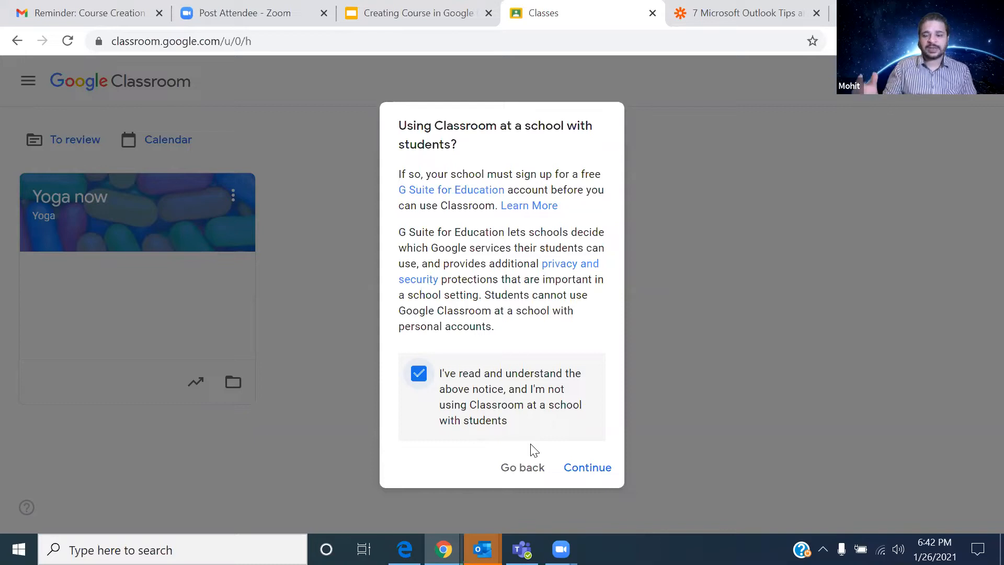
click(610, 468)
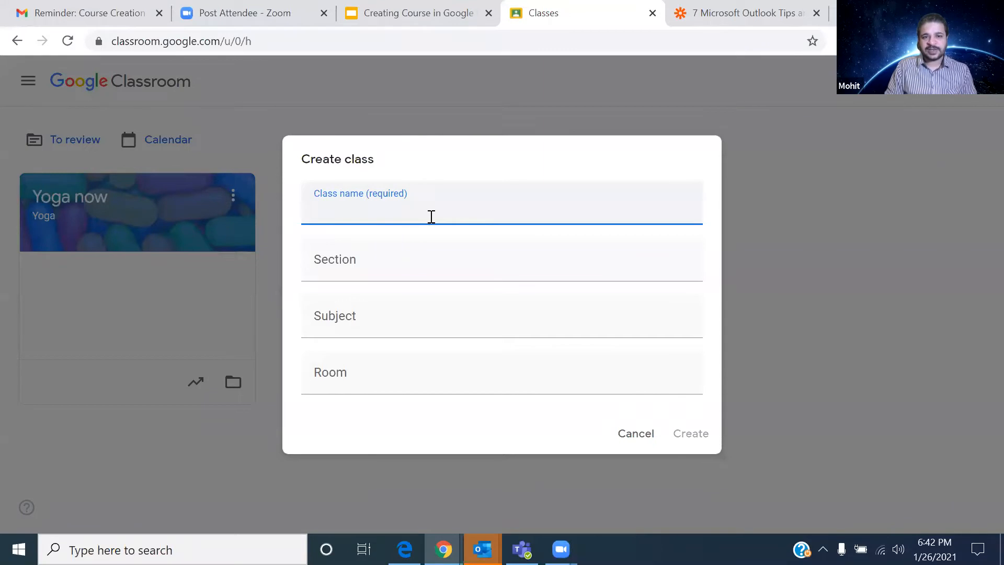
Step: Review the Class name, Section, Subject and Room fields of the new class form, and cancel the class creation
click(402, 275)
click(412, 314)
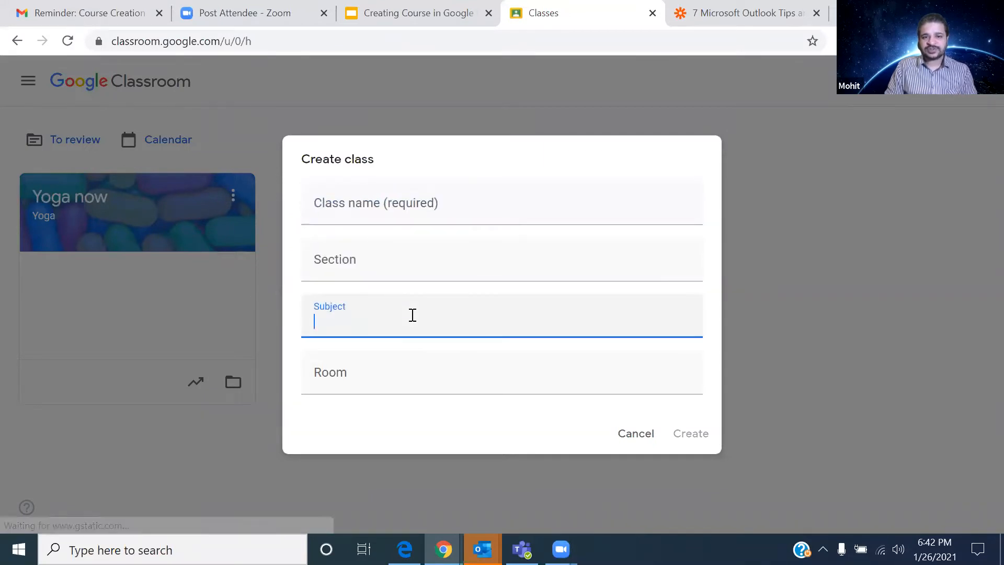
click(424, 372)
click(421, 204)
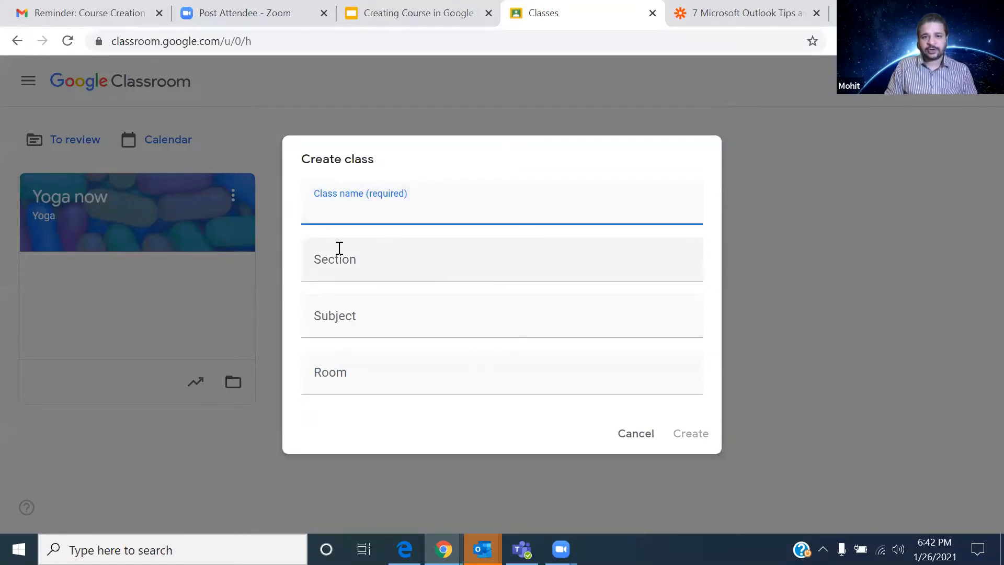
click(400, 259)
click(423, 315)
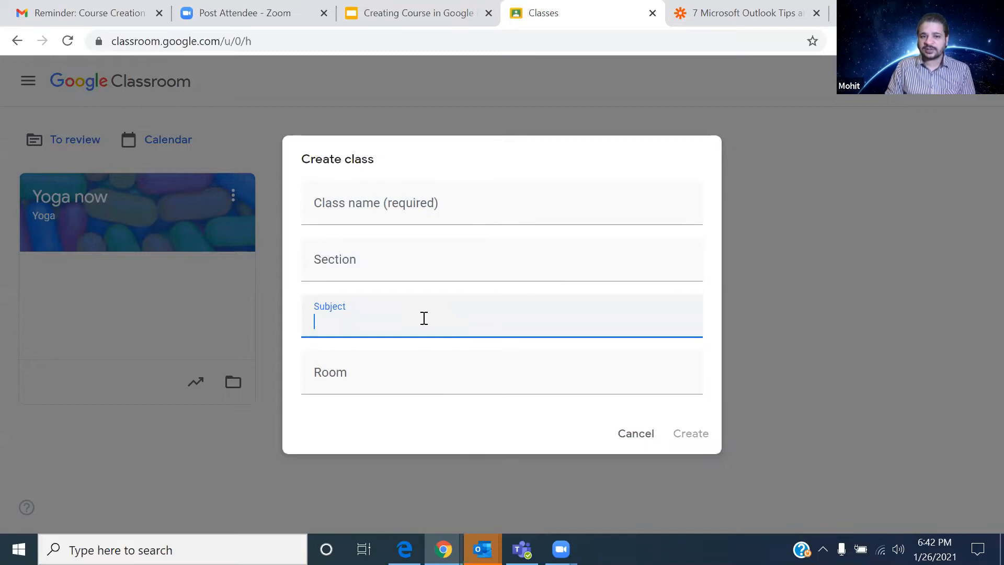
click(418, 382)
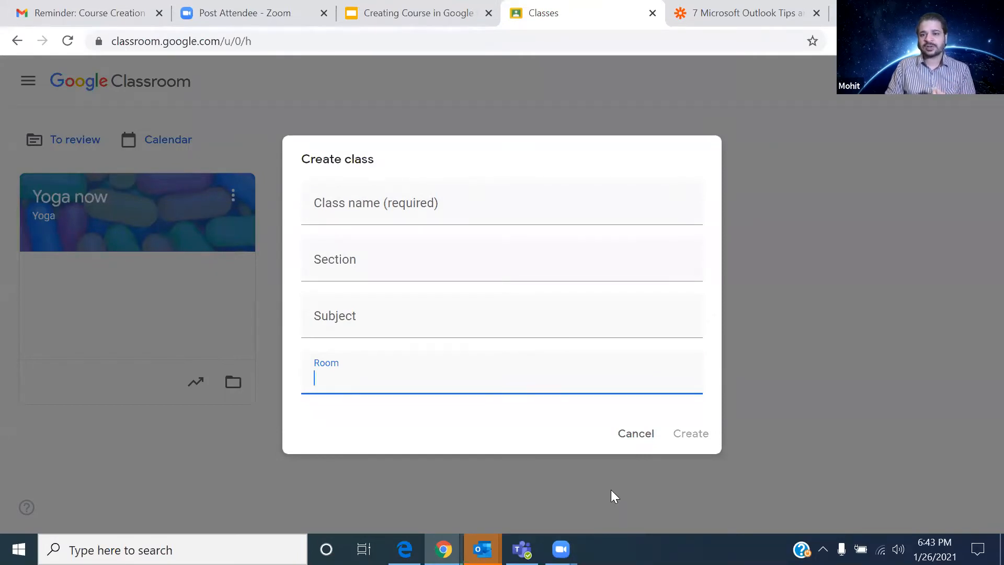
click(644, 436)
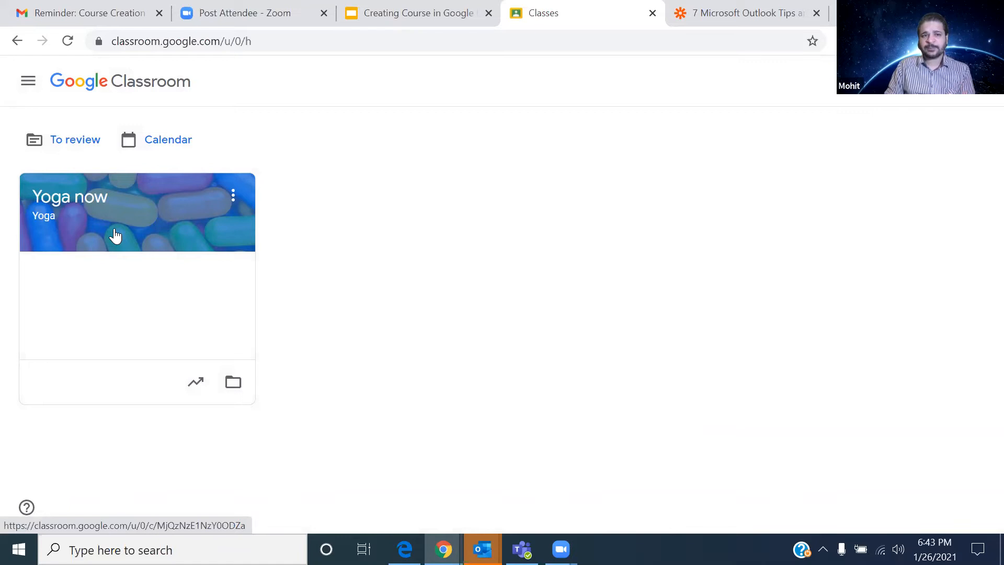
Step: Open the Yoga now class, dismissing the Classwork customization tip, and examine the class name and section in the header
click(115, 235)
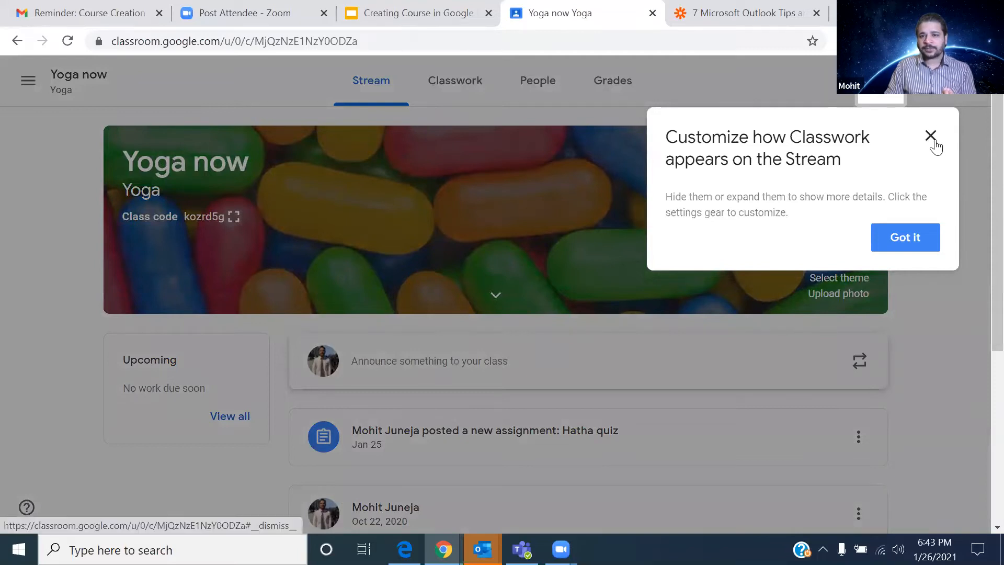
click(924, 247)
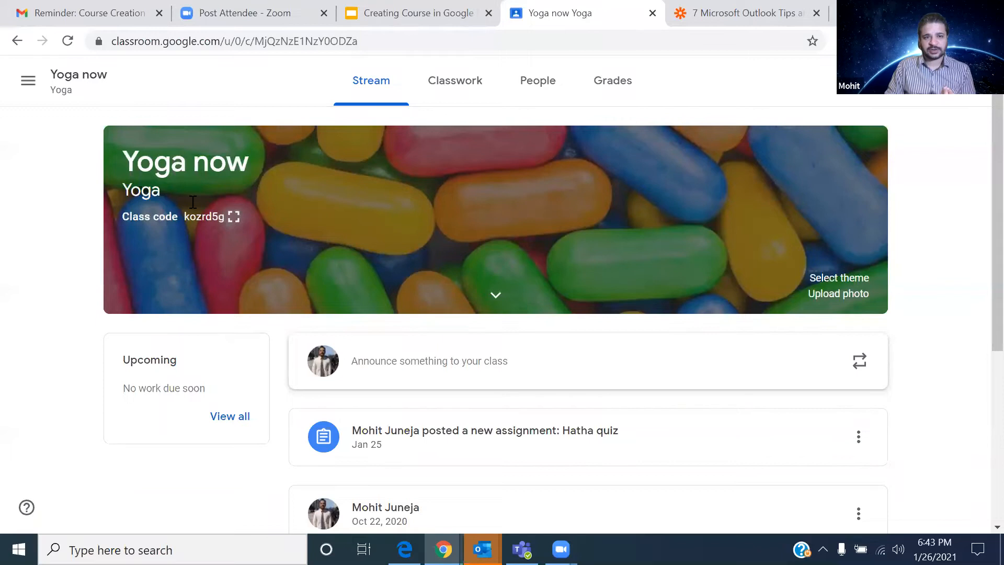
drag(136, 161, 263, 172)
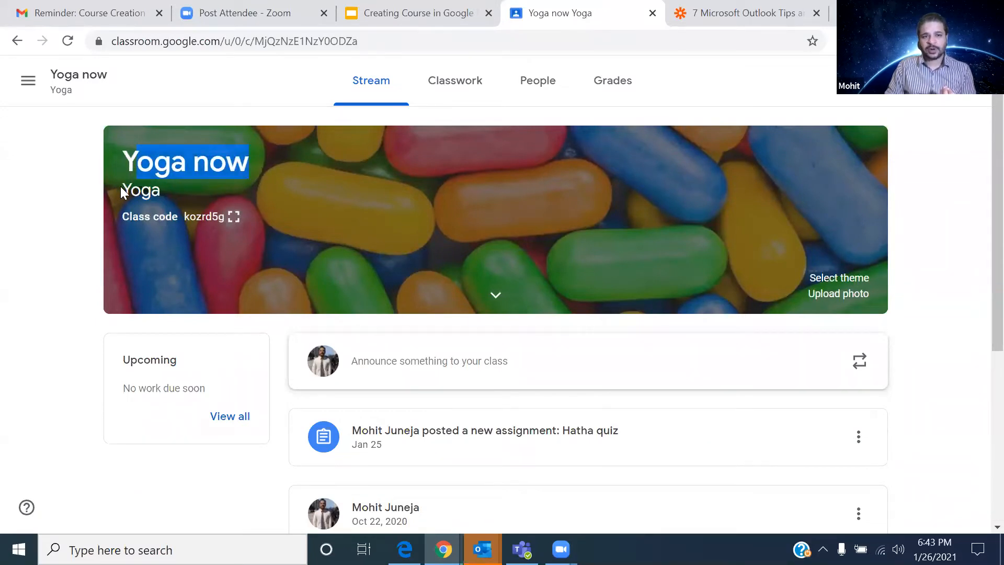
drag(121, 186, 169, 192)
drag(262, 156, 110, 157)
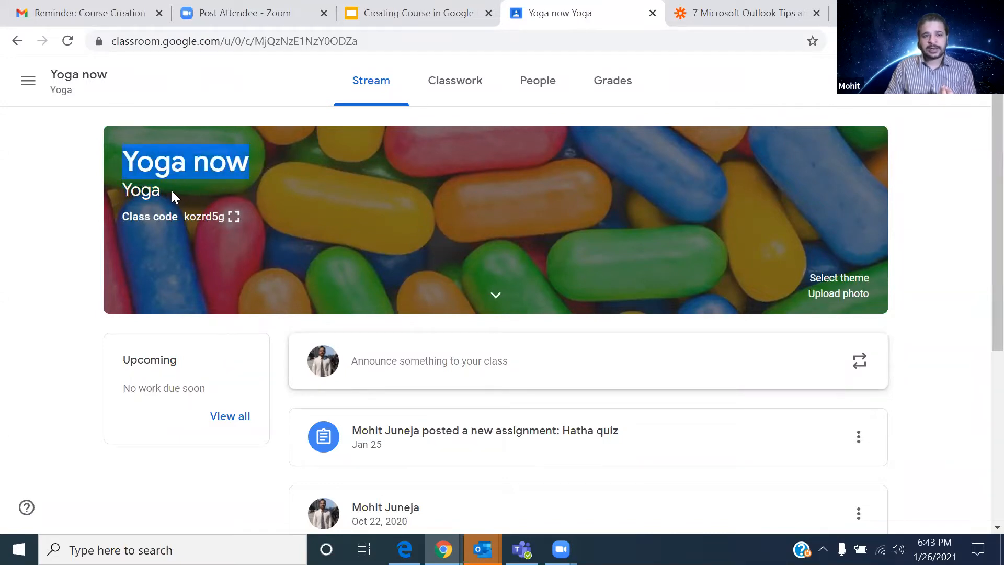
drag(170, 197, 99, 193)
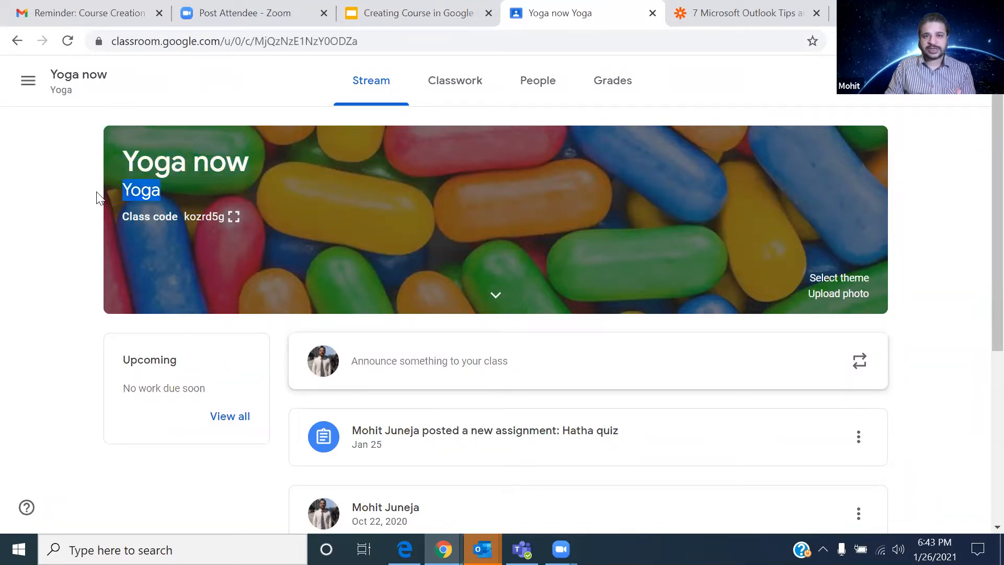
click(186, 243)
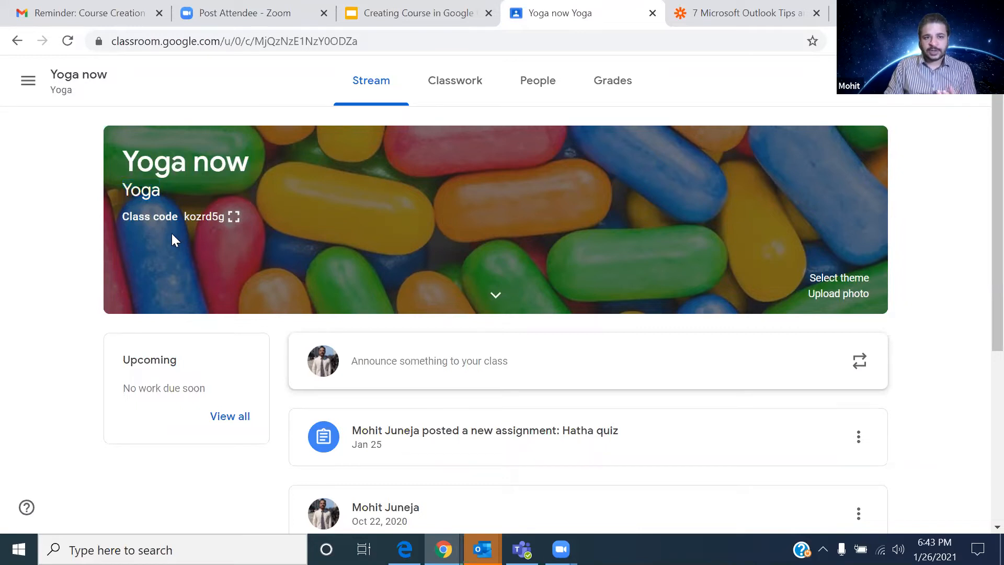
Step: Display the class code, copy the class invite link, and close the code after viewing it in full screen
click(232, 216)
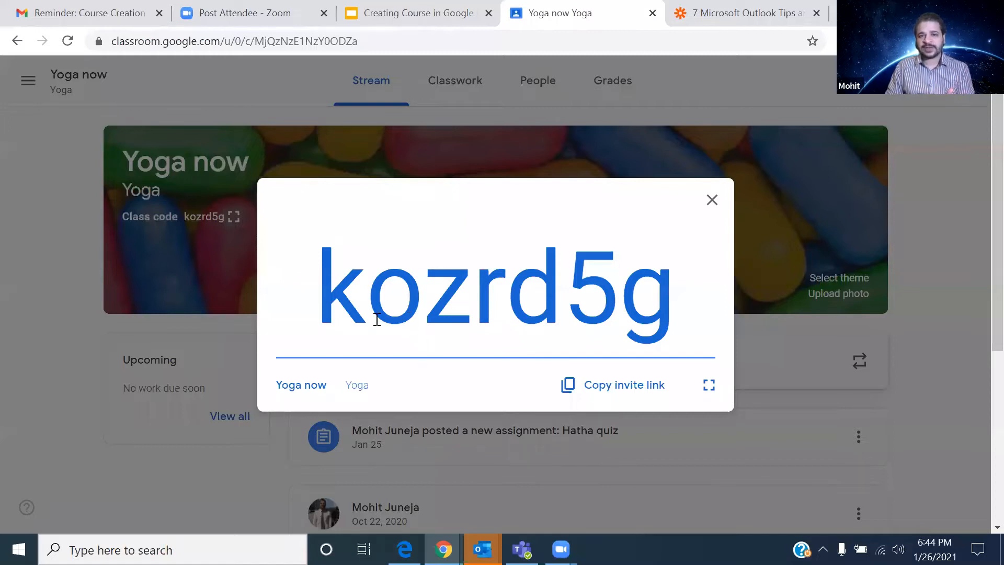
drag(321, 288, 674, 310)
click(527, 207)
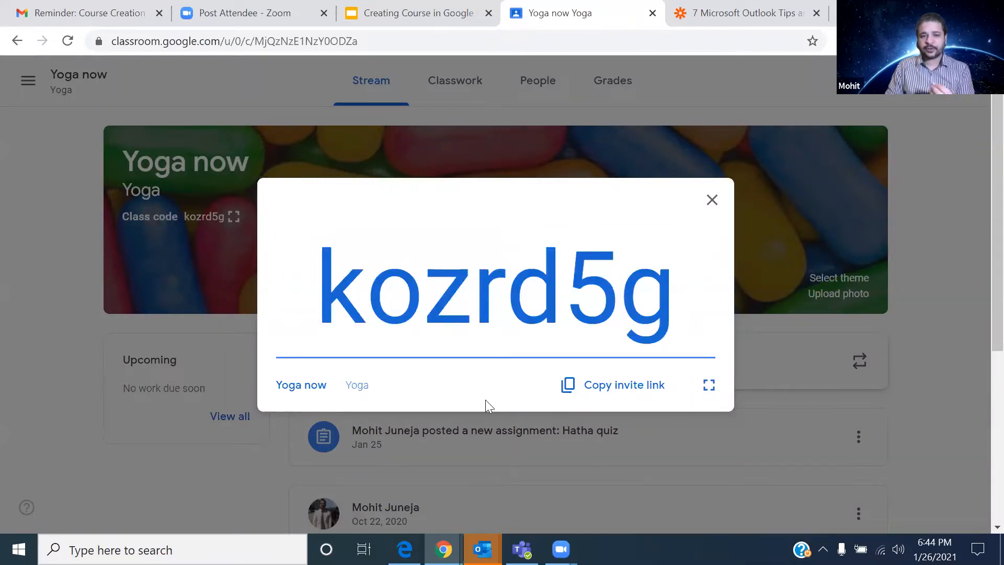
click(610, 389)
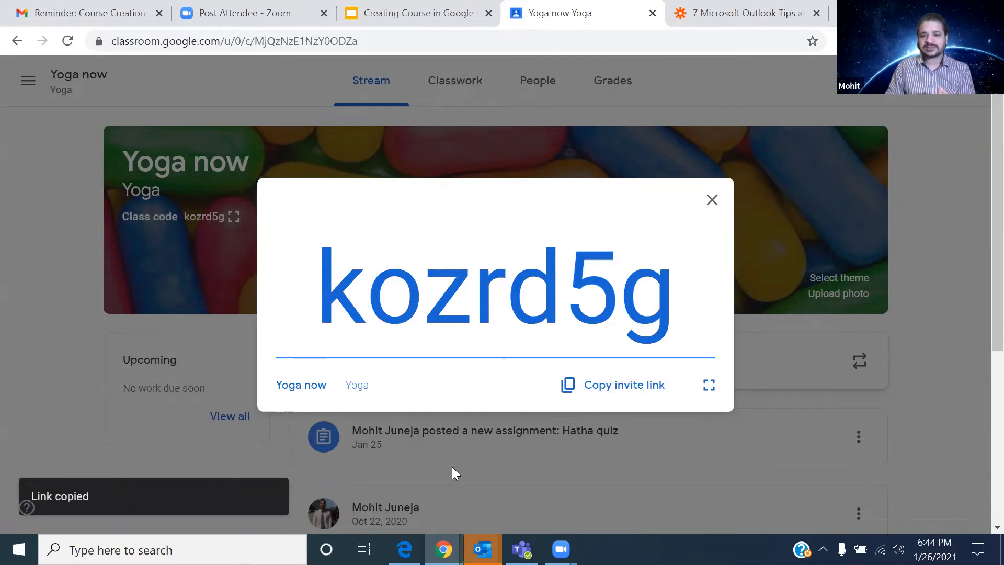
click(709, 385)
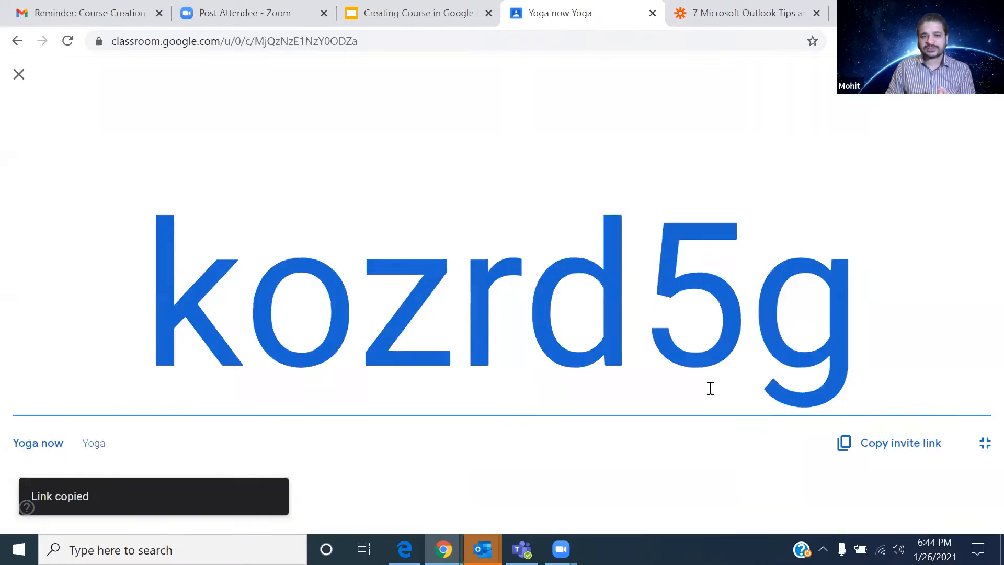
click(19, 74)
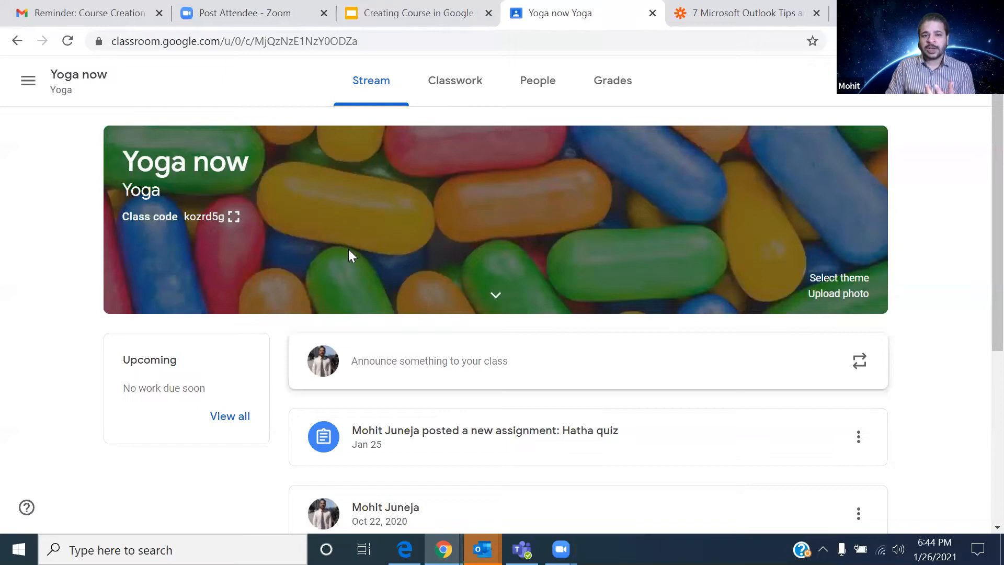
Step: Examine the Yoga now class's Stream posts and its Classwork, People and Grades pages, ending on the Stream
scroll(319, 229, down, 2)
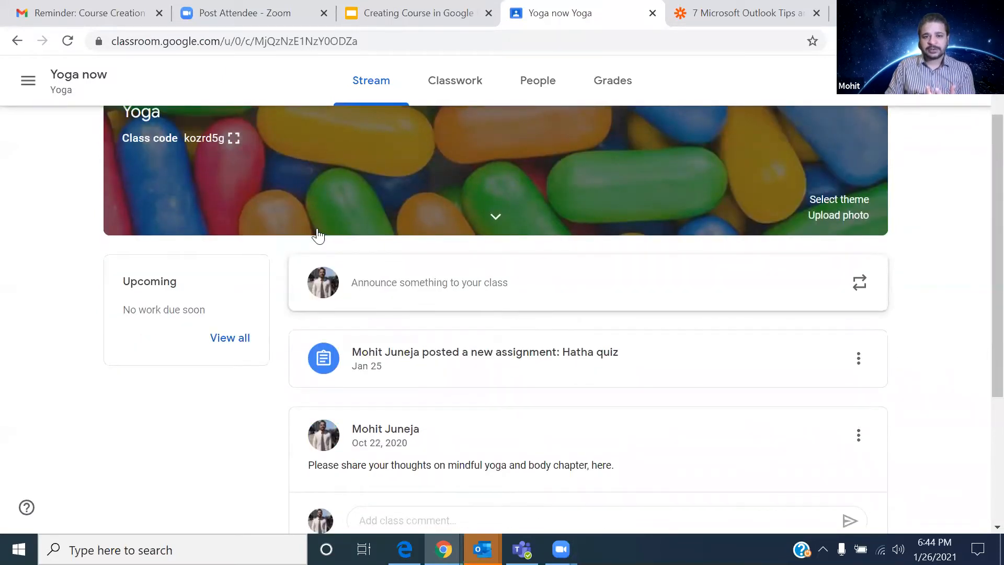
scroll(317, 233, down, 3)
scroll(318, 235, up, 5)
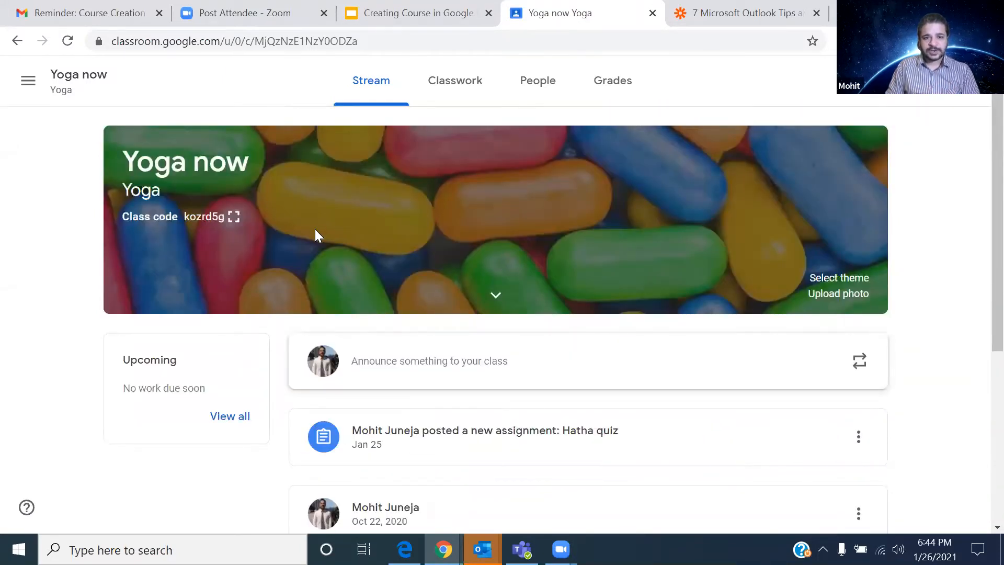
scroll(302, 217, down, 3)
scroll(293, 217, up, 3)
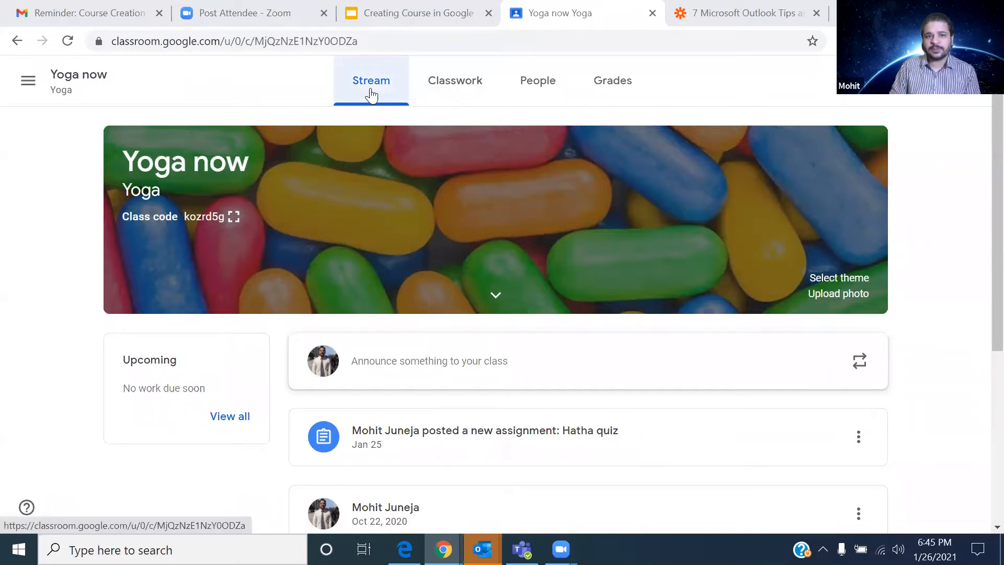
click(456, 86)
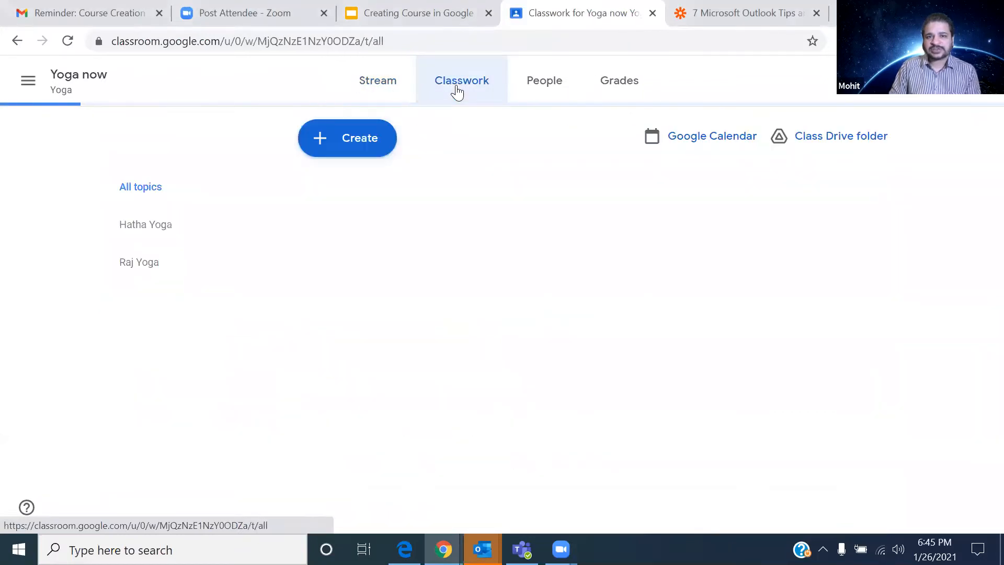
click(548, 94)
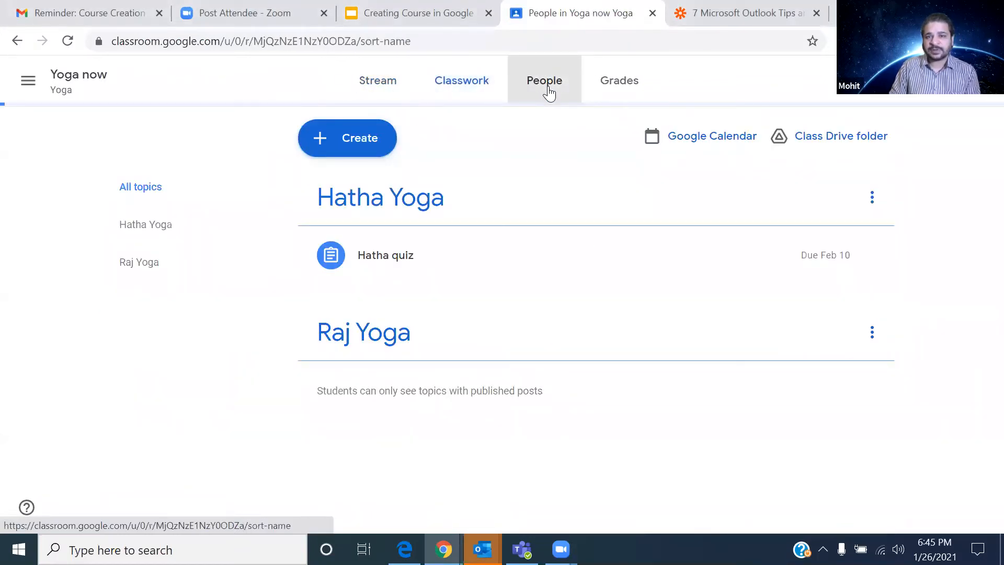
click(619, 92)
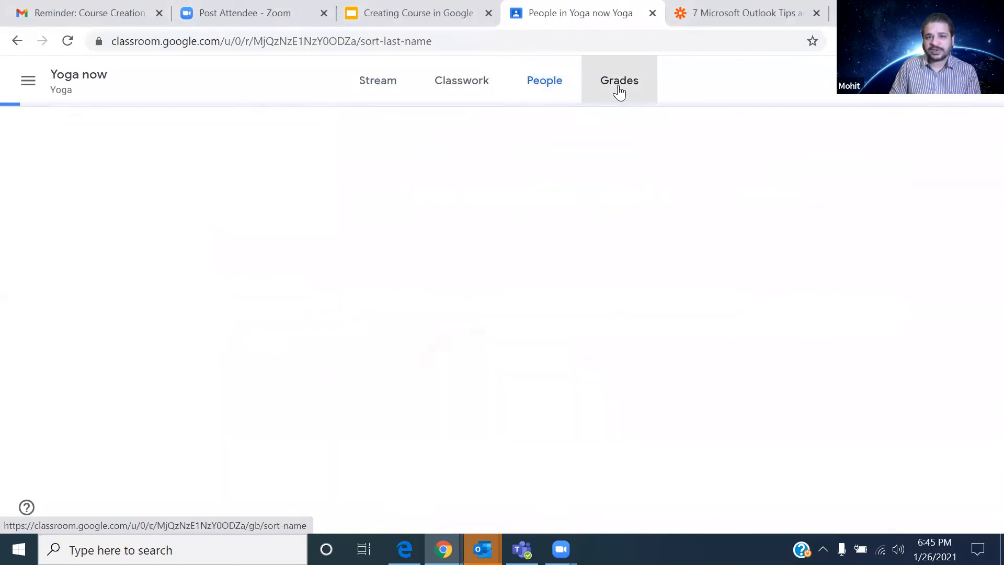
click(384, 88)
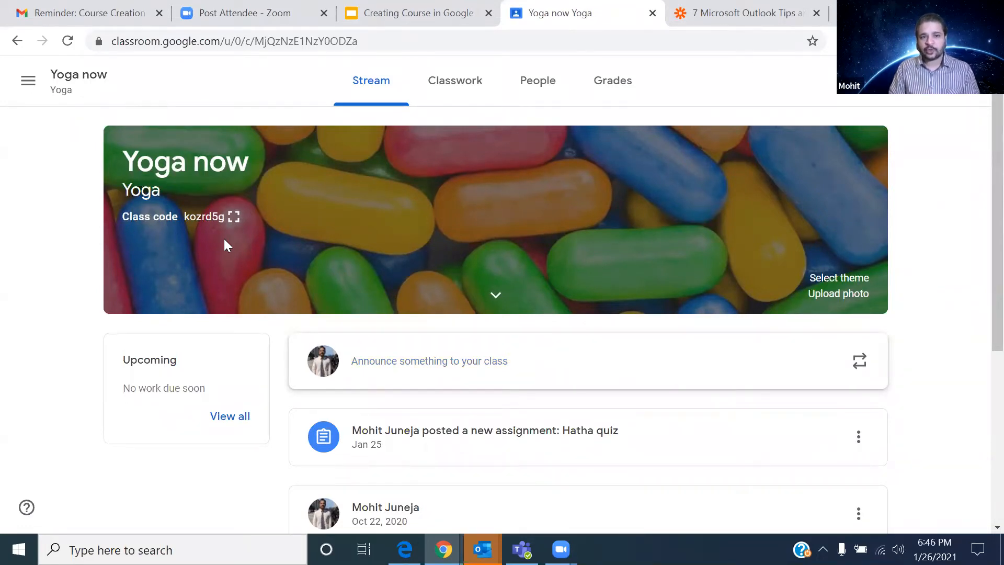
scroll(228, 253, down, 5)
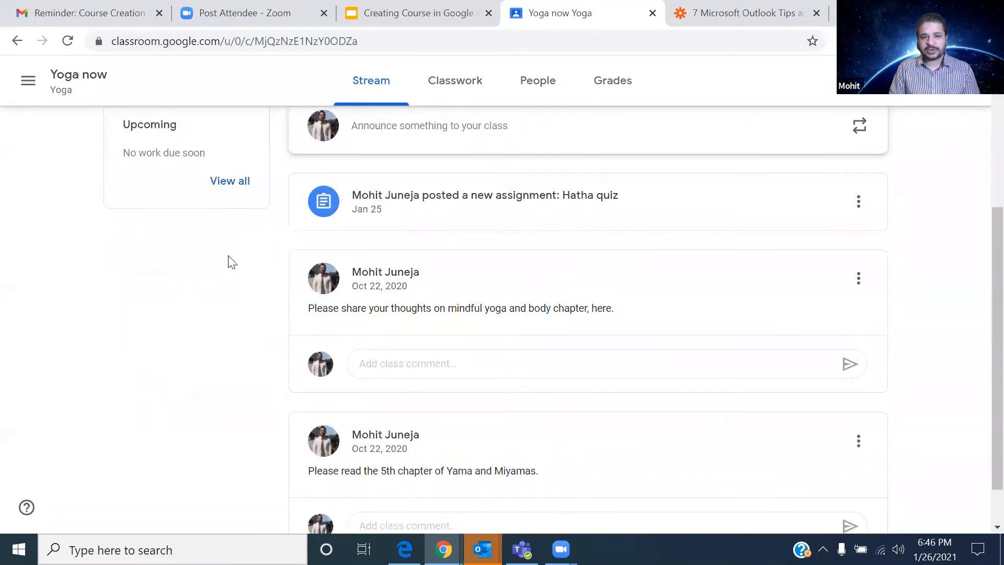
scroll(228, 260, down, 1)
scroll(230, 265, up, 5)
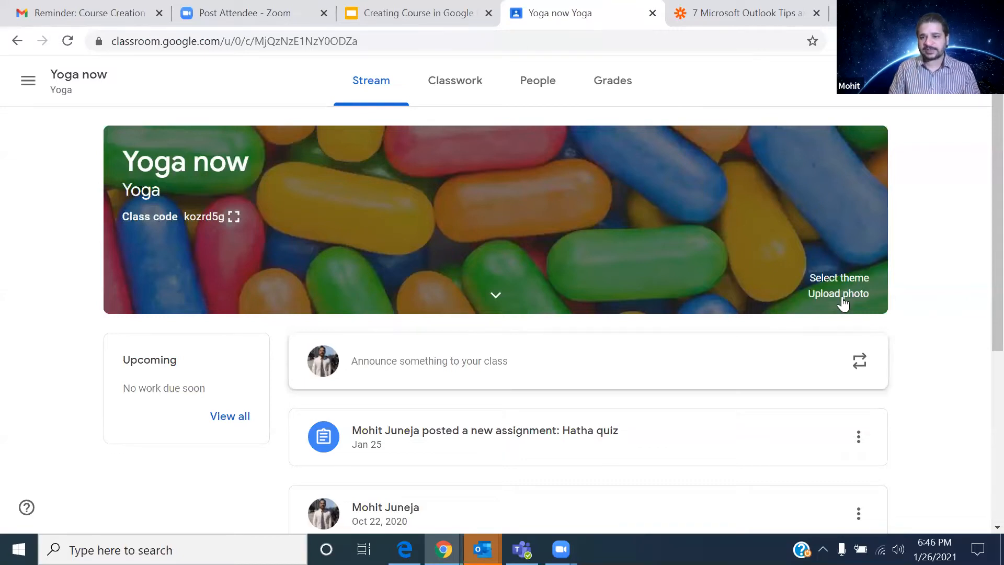
Step: Set the class theme to the blue graduation caps image from the General gallery, and check the header's expandable class details
click(850, 281)
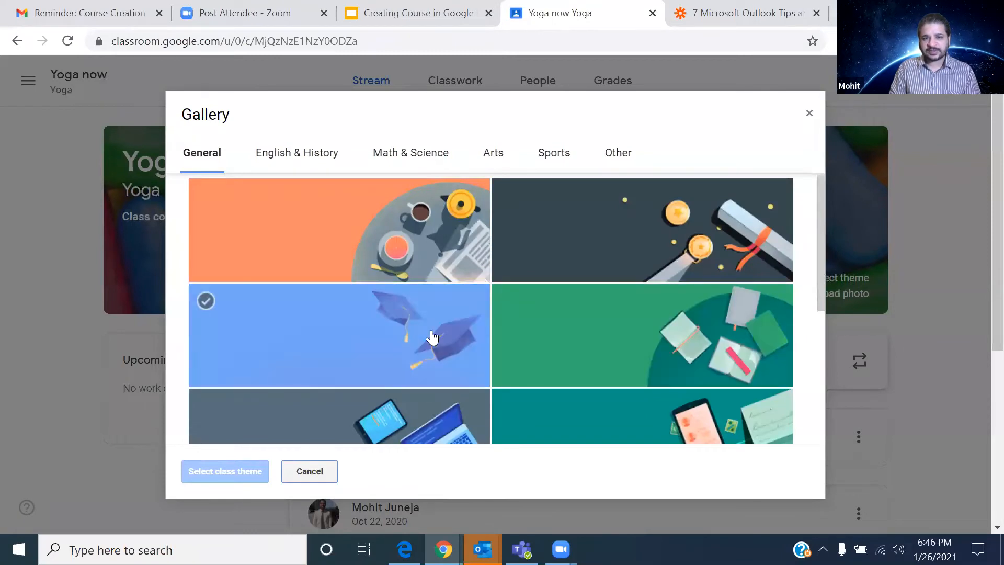
click(429, 339)
click(237, 475)
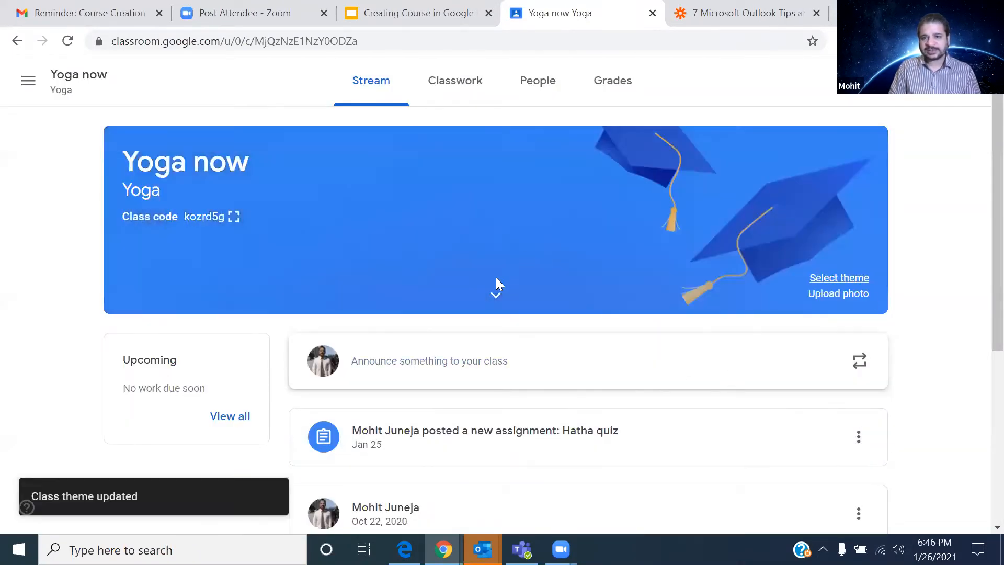
click(496, 296)
click(498, 297)
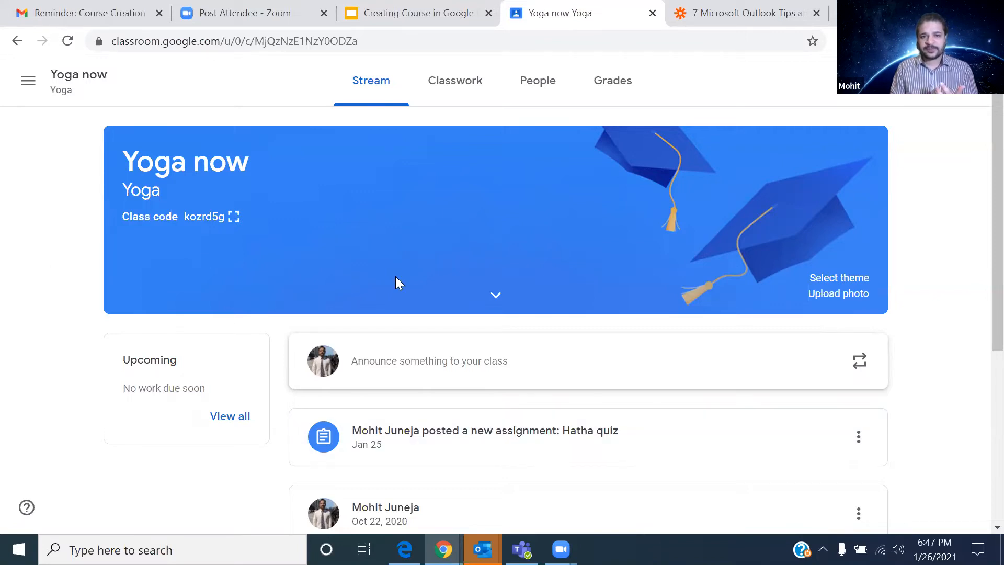
Step: Switch to the Creating Course in Google Classroom presentation in Google Slides and show slide 4, on creating a class announcement
scroll(340, 284, down, 5)
scroll(340, 283, up, 5)
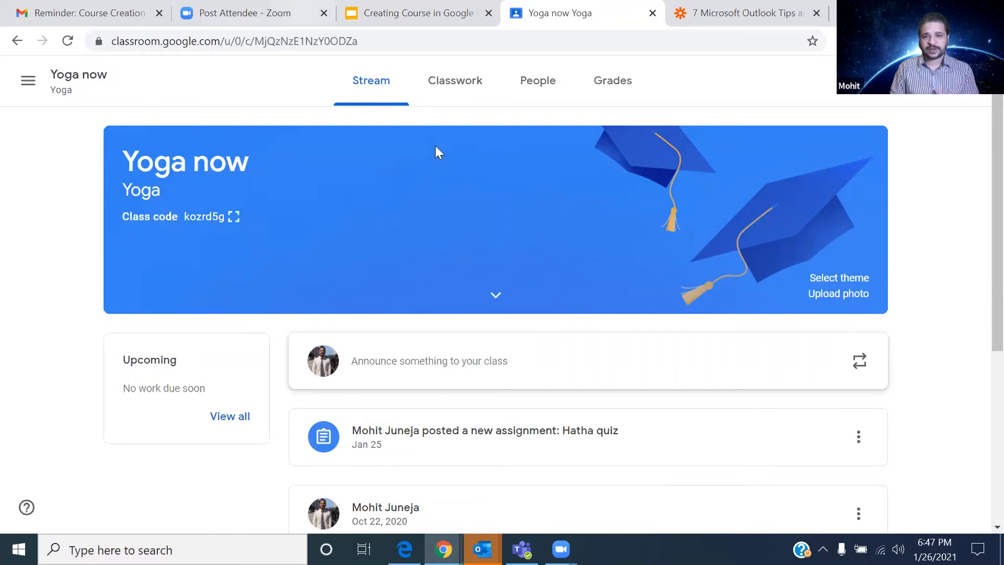
key(ctrl+shift+Tab)
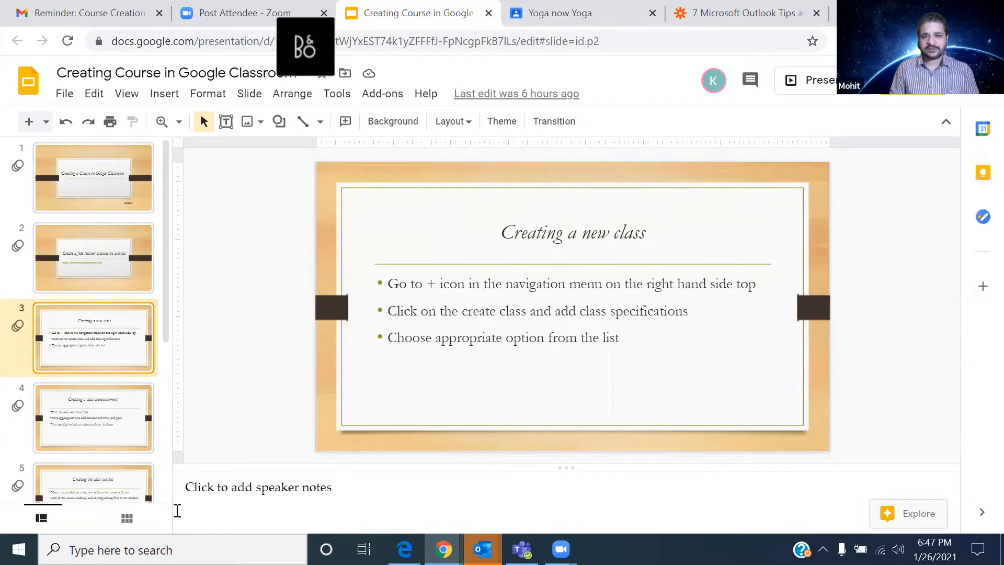
click(106, 401)
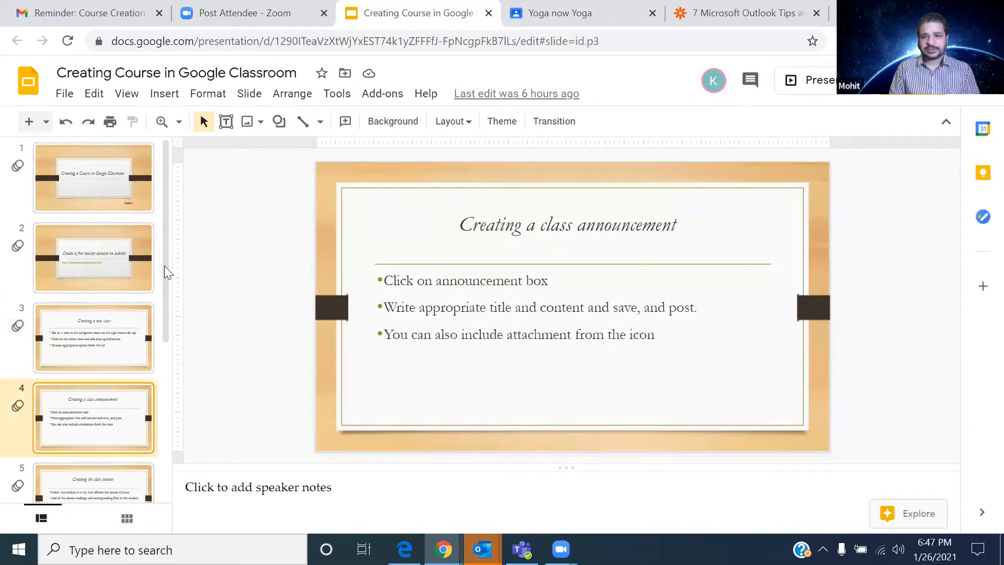
Step: Start the full-screen slideshow from the slide on creating a class announcement
click(814, 83)
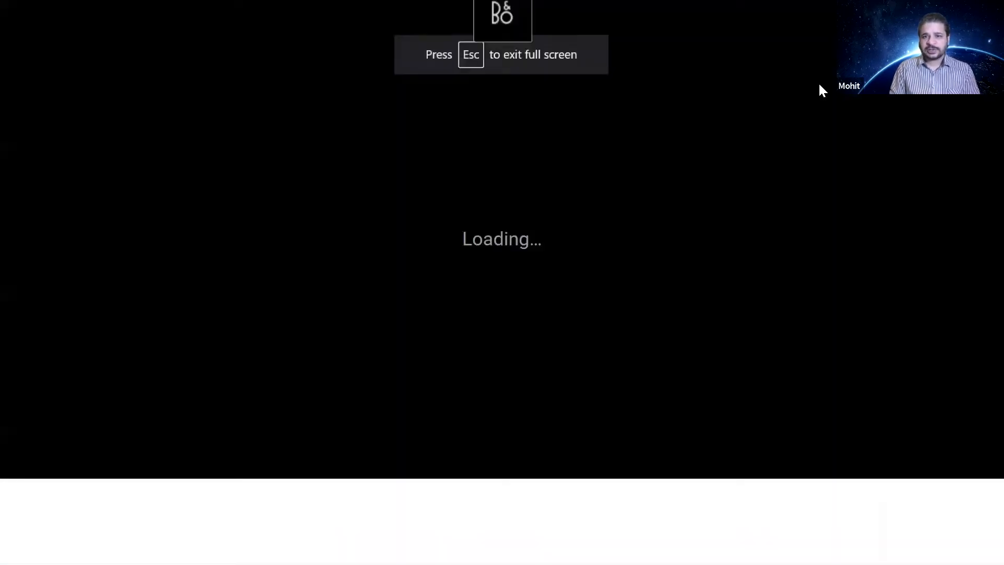
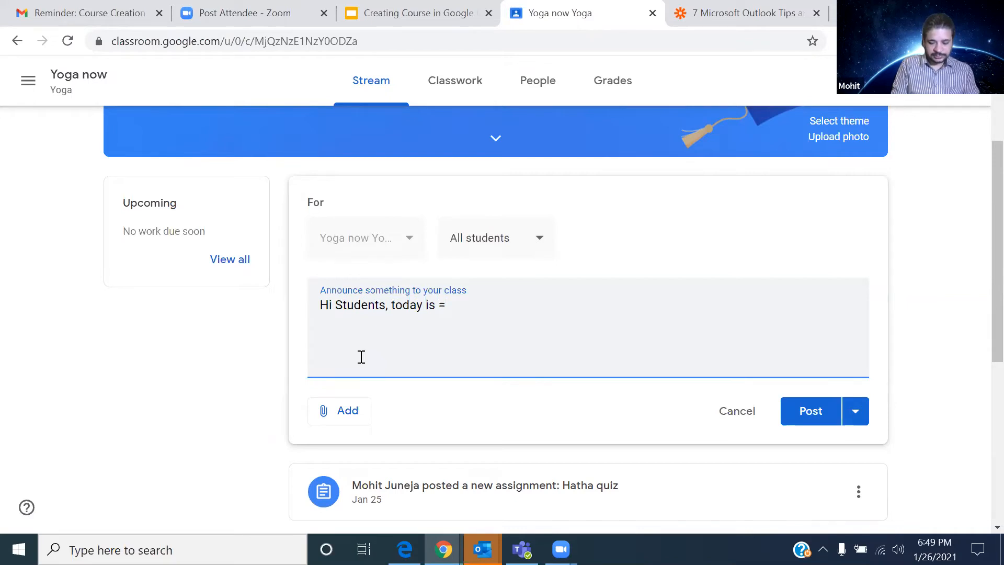
Step: Complete the class announcement text as "Hi Students, today is snow day so no class, please keep working on homework."
text(snow da)
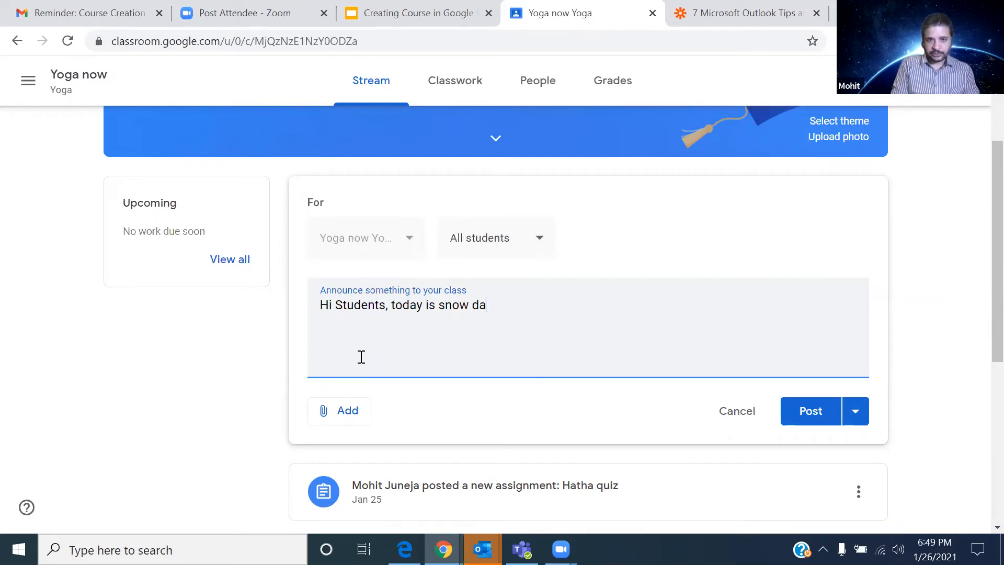
text(y so no class )
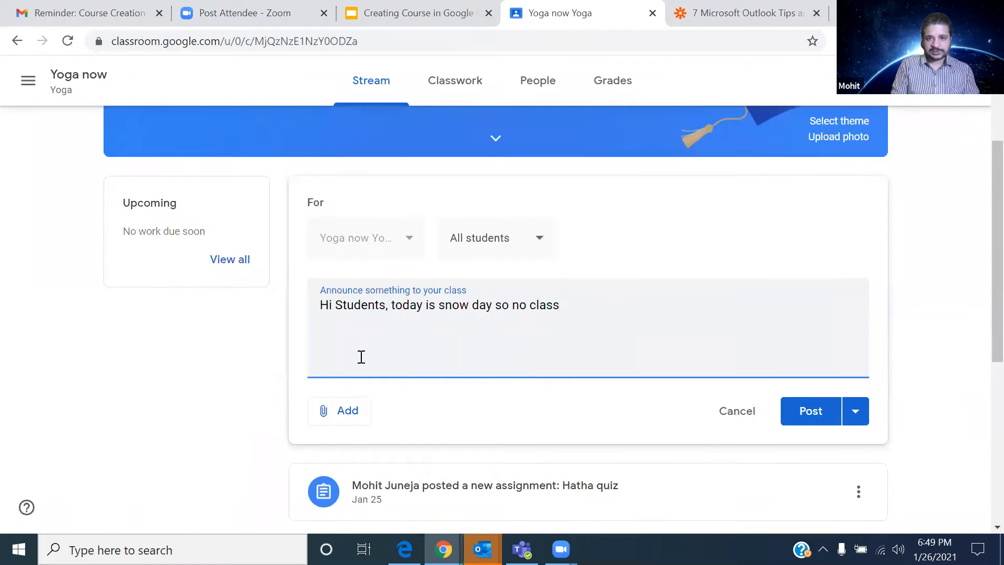
text(, please )
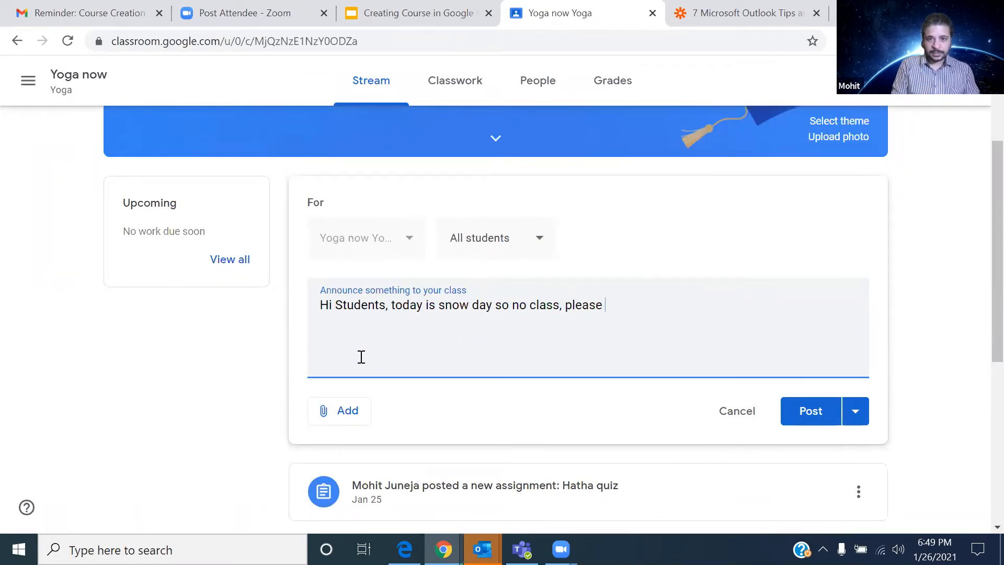
text(wo)
key(BackSpace)
text(kee)
key(BackSpace)
key(BackSpace)
key(BackSpace)
key(BackSpace)
text(keep )
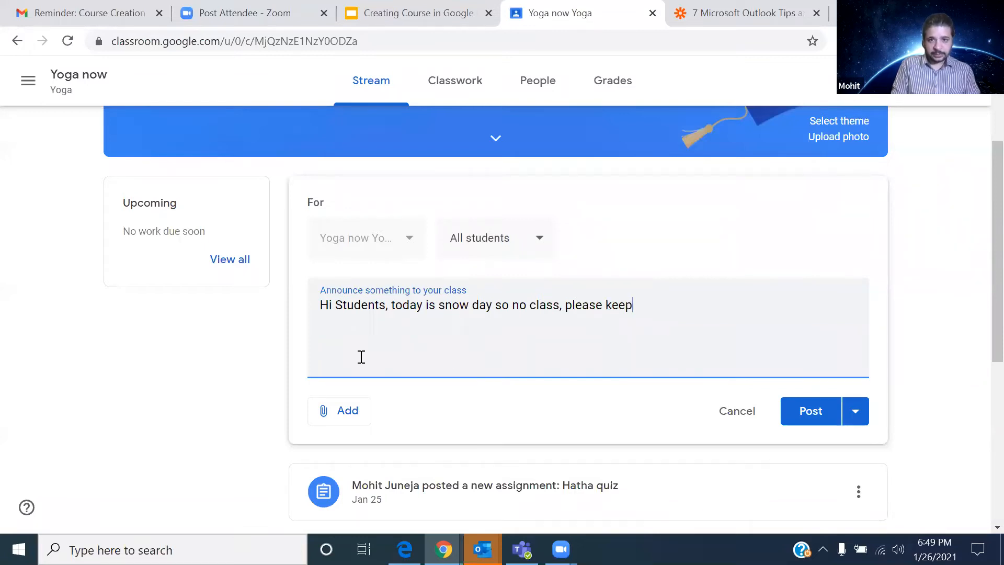
text(working )
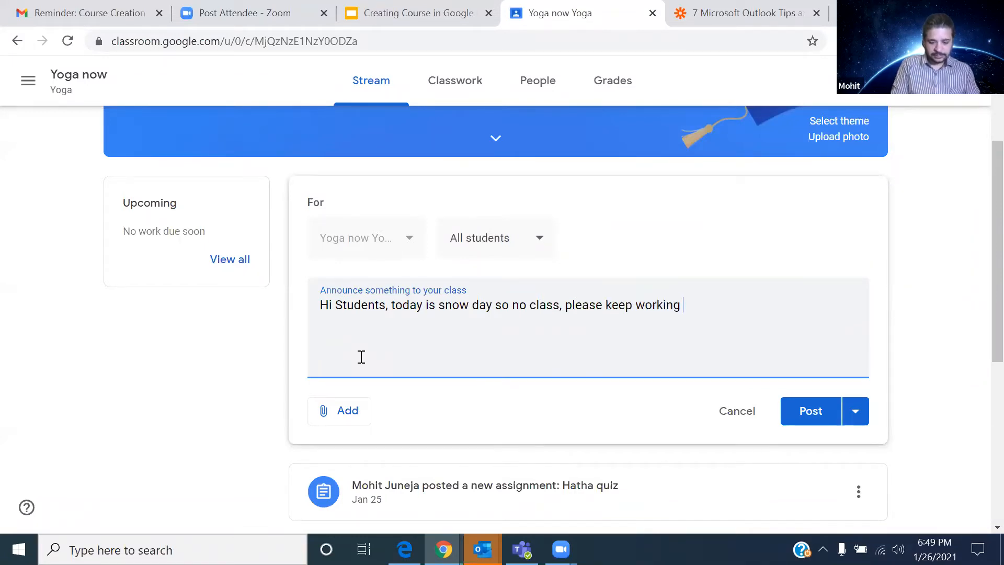
text(on home)
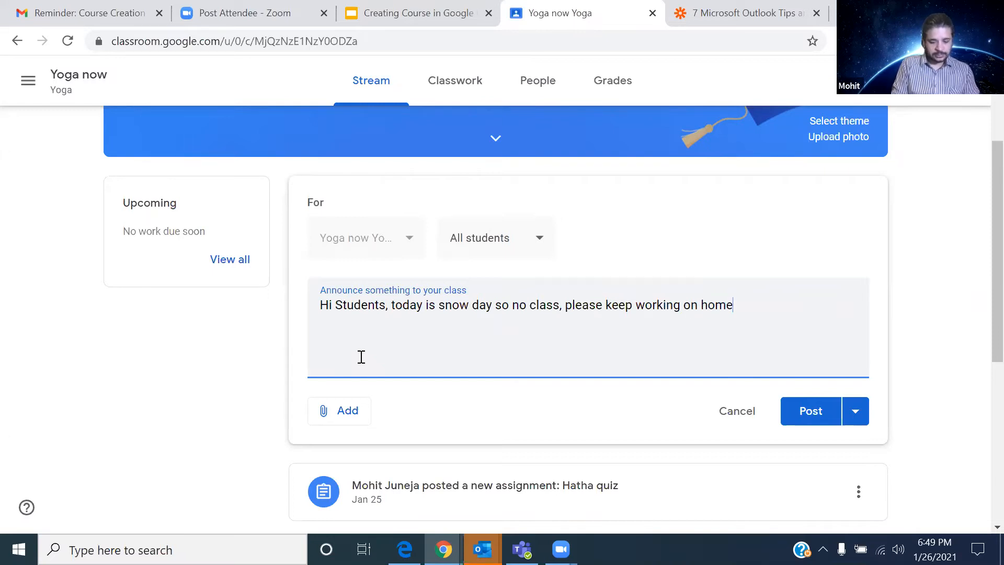
text(work .)
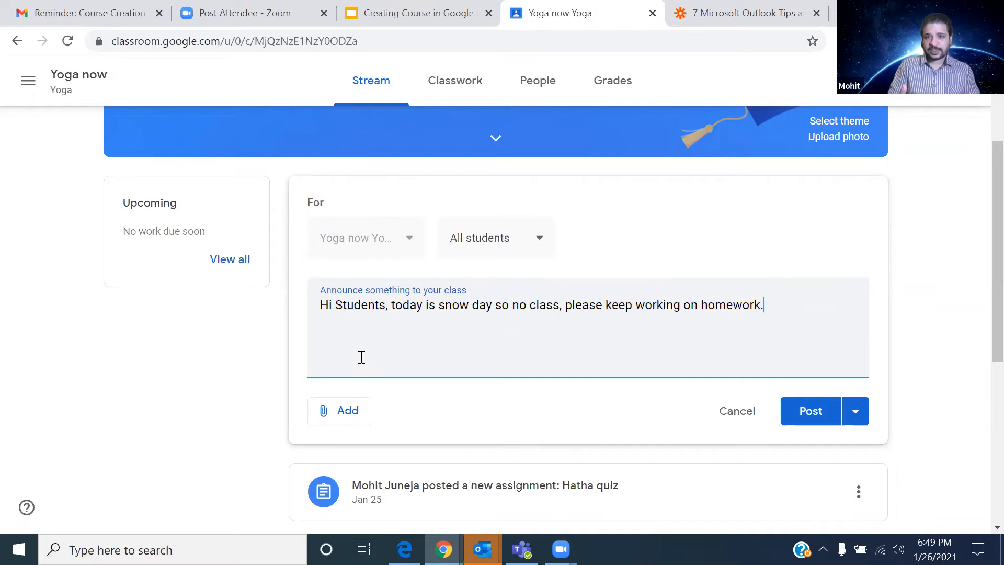
click(699, 114)
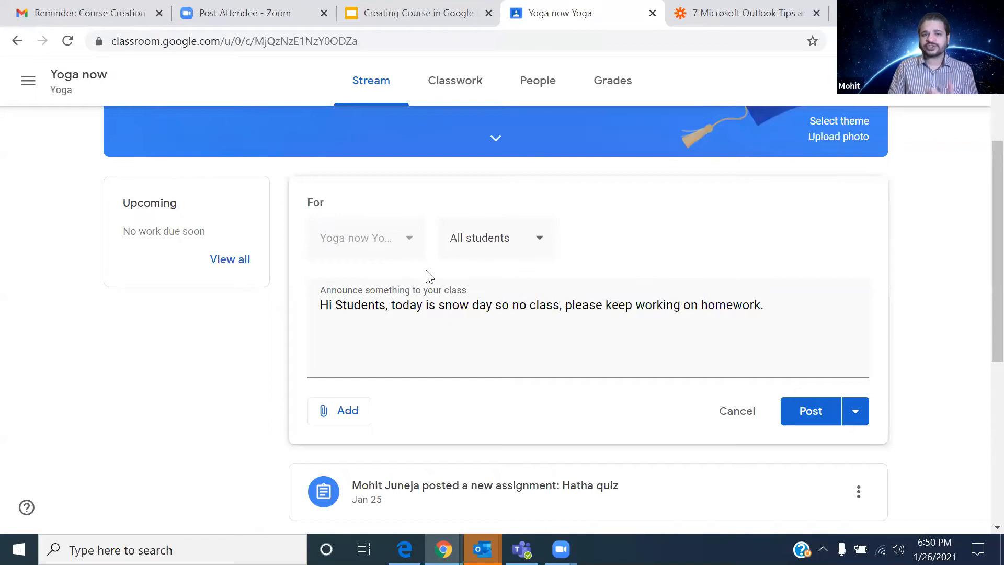
Step: Check the announcement's recipient choices and attachment sources, and post it to all students
click(534, 242)
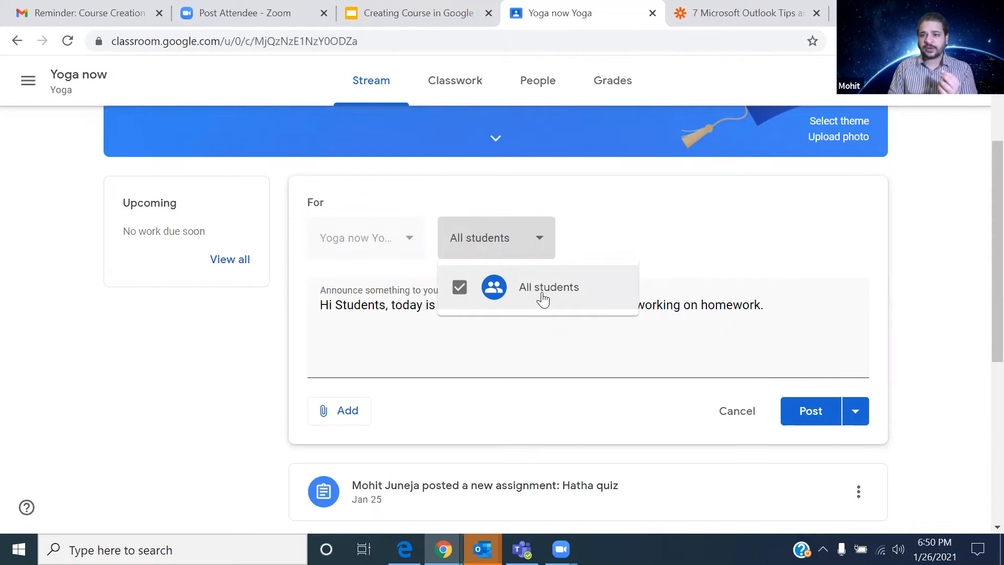
click(583, 342)
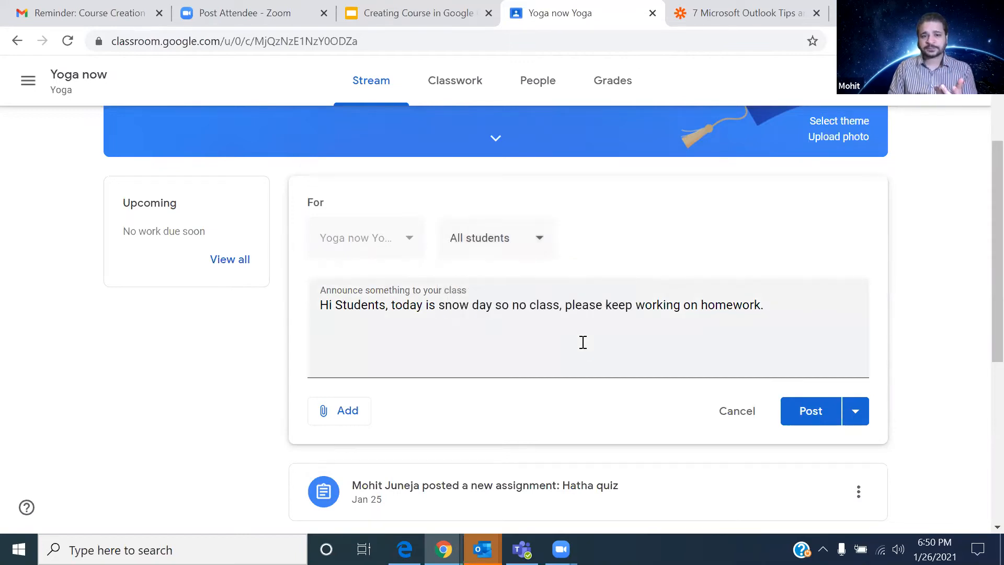
click(341, 417)
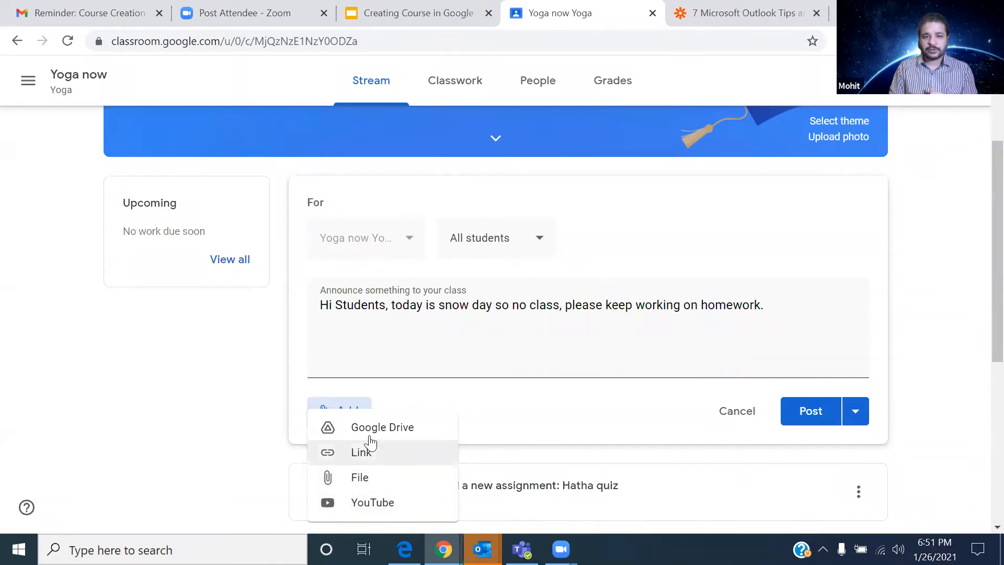
click(220, 432)
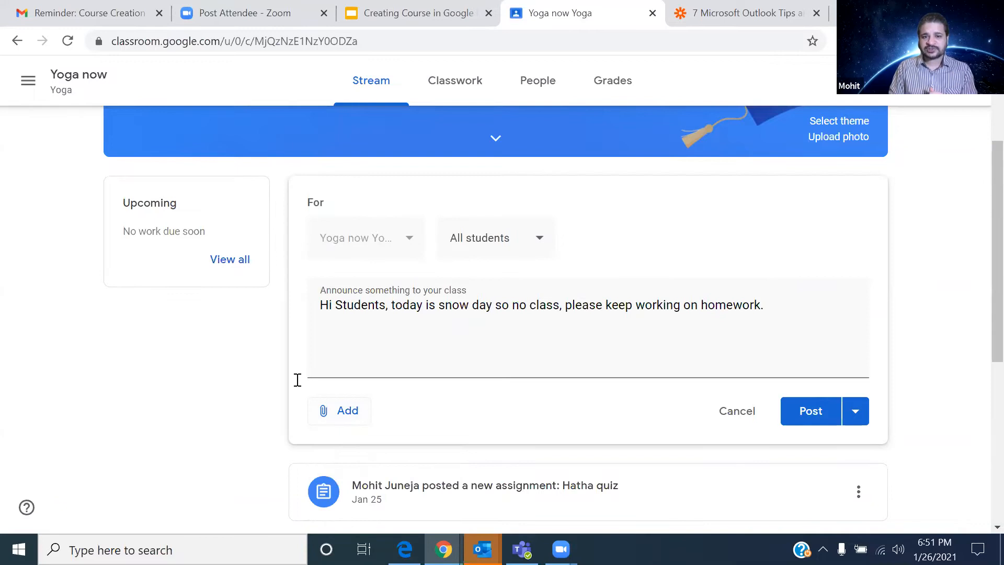
click(820, 413)
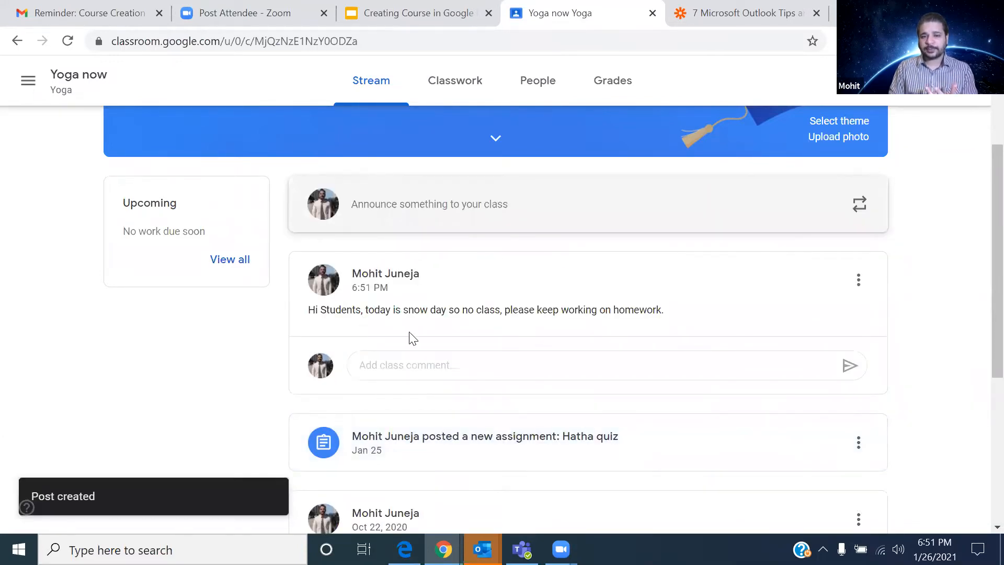
Step: Check the management options available for the snow day post and look over the Stream page around it
scroll(478, 390, up, 2)
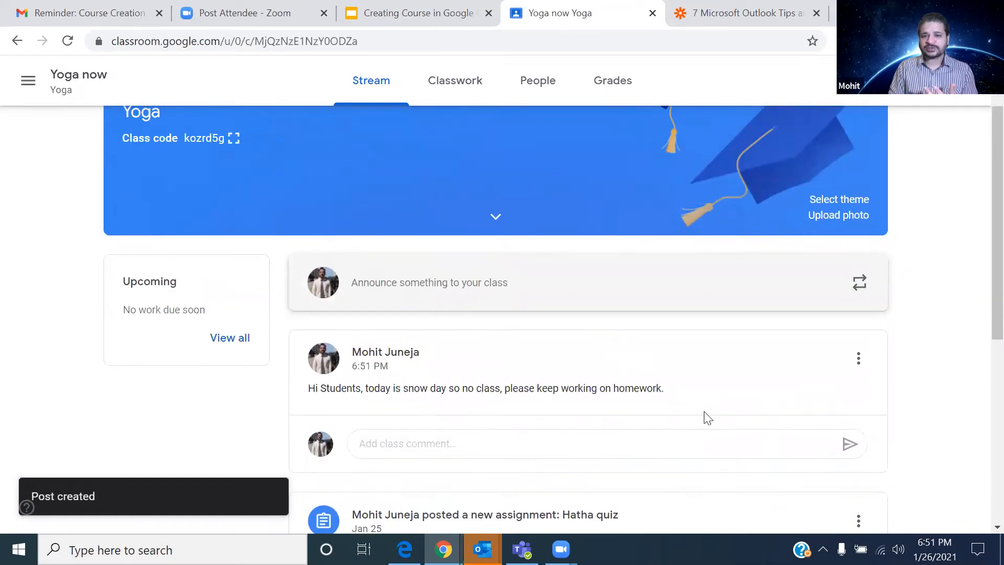
click(860, 360)
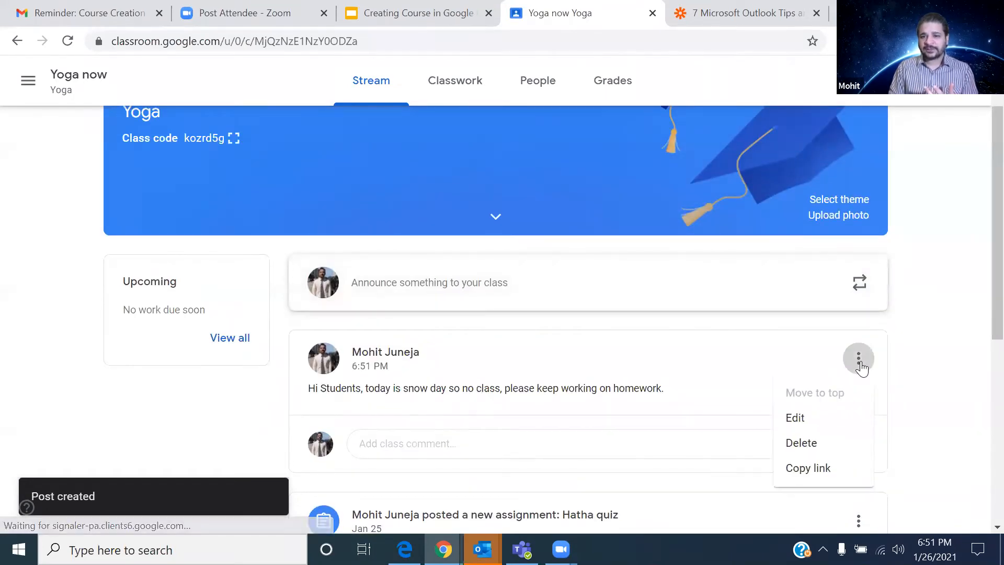
click(910, 370)
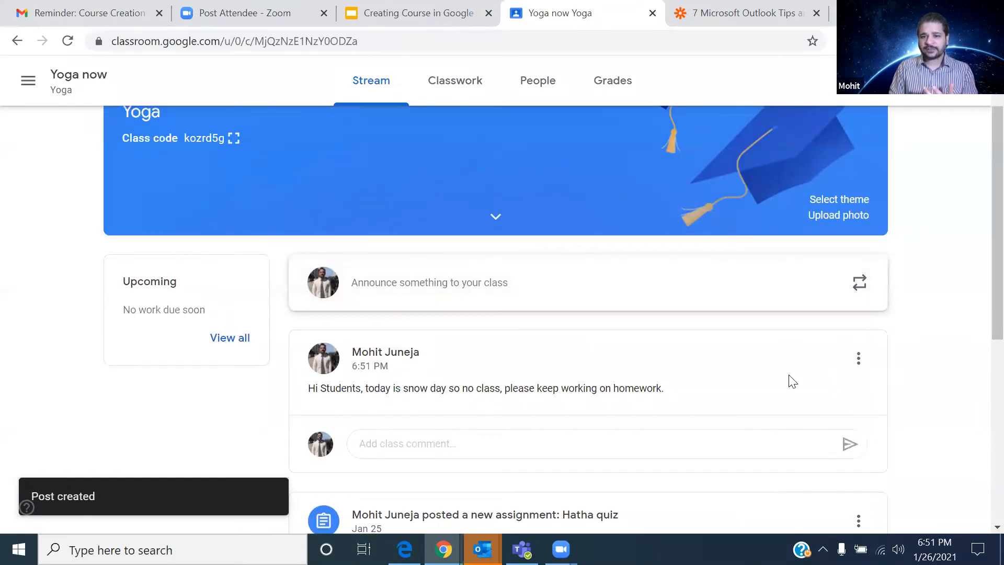
click(856, 365)
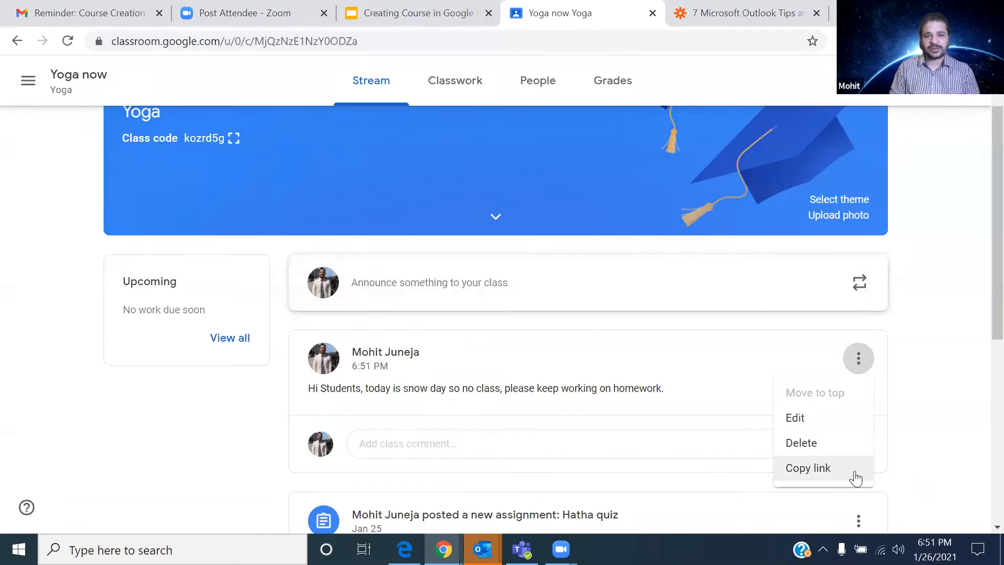
click(925, 440)
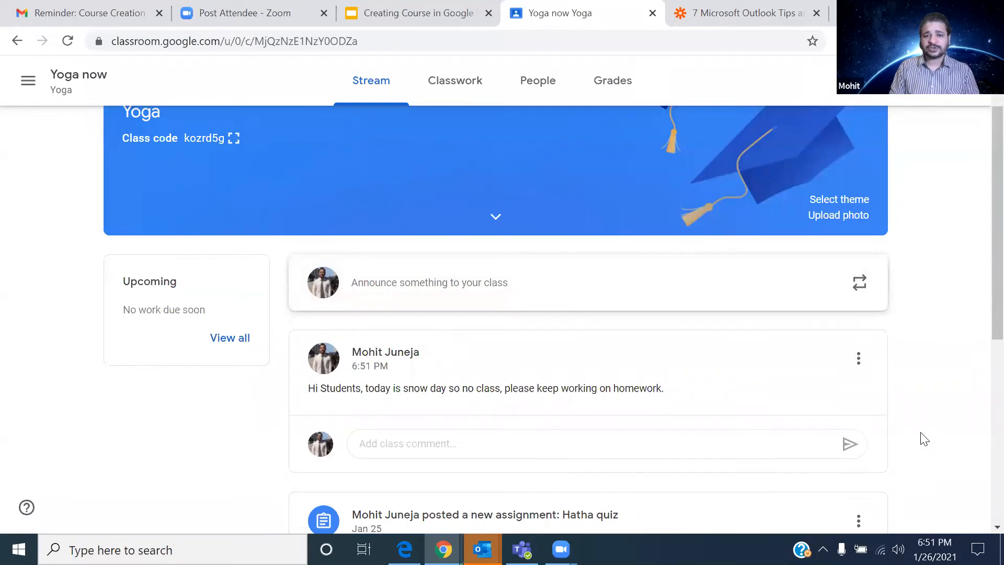
scroll(488, 370, up, 2)
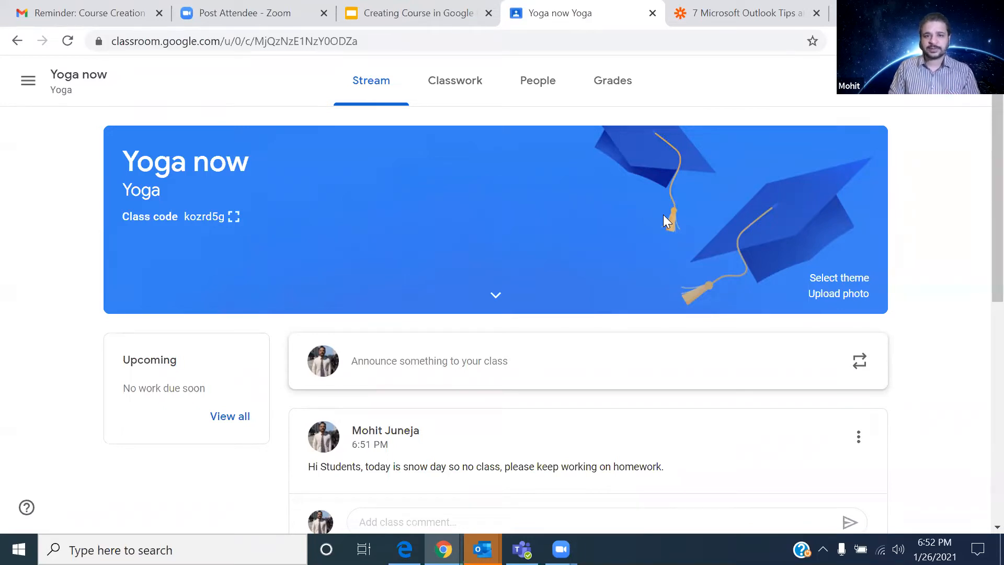
scroll(486, 363, down, 3)
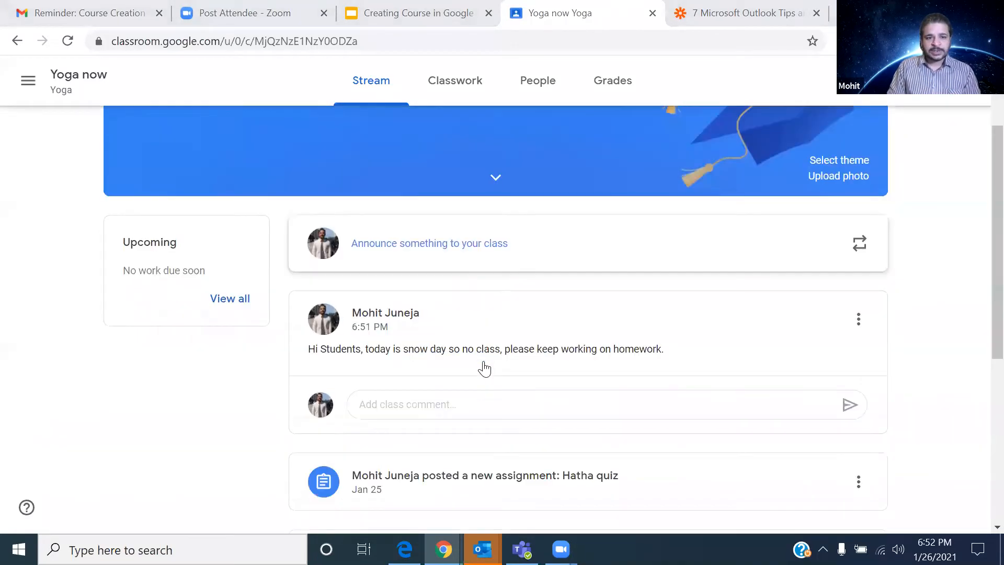
scroll(484, 364, up, 3)
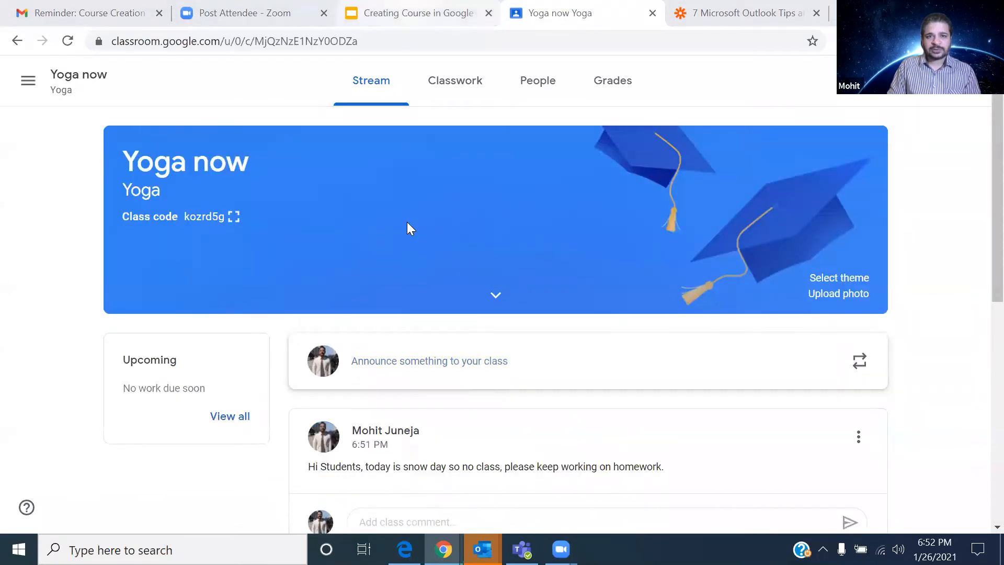
Step: Switch to the Creating Course in Google Classroom presentation in Google Slides and show slide 5, on creating the class content
click(414, 12)
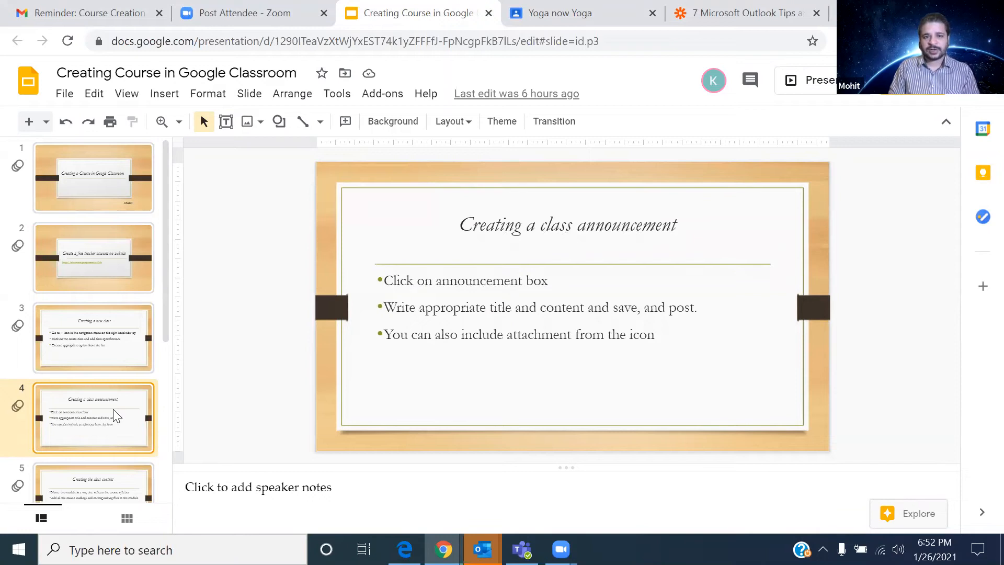
click(112, 344)
click(108, 407)
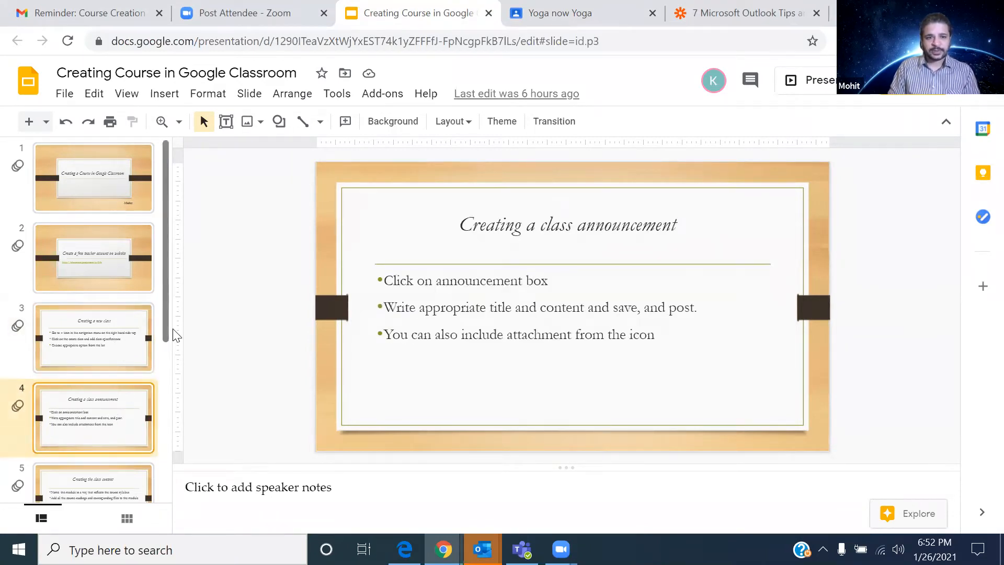
scroll(123, 412, down, 1)
click(107, 465)
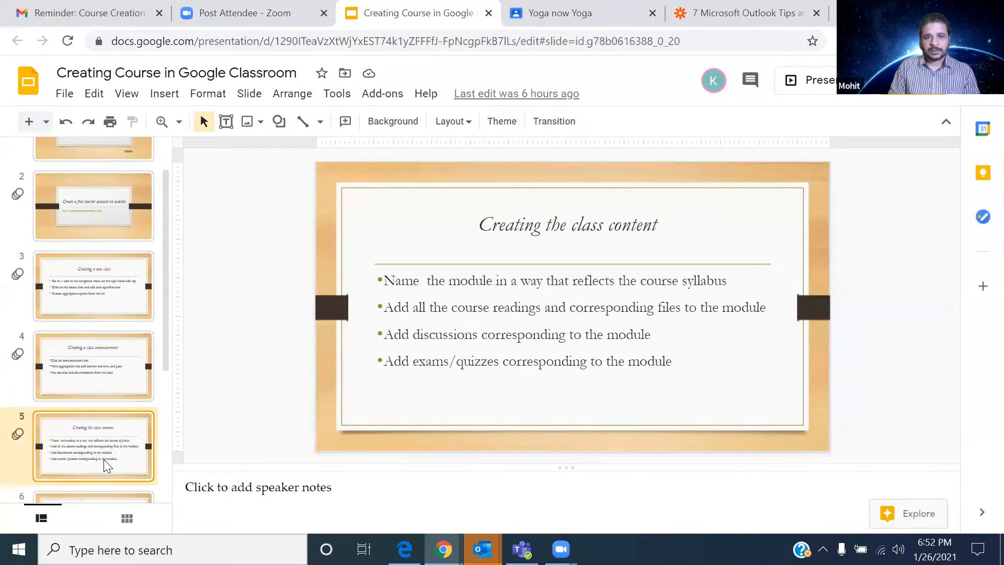
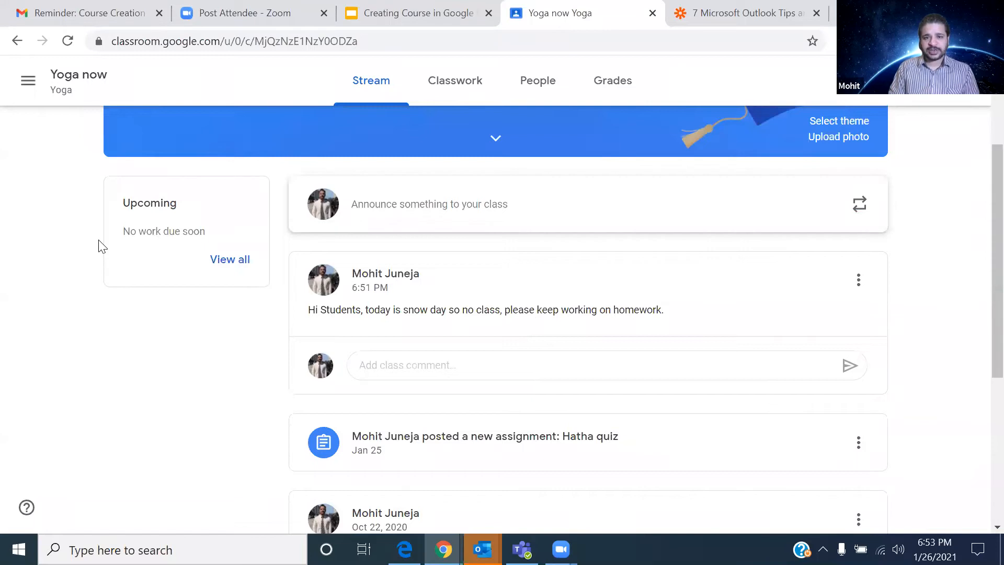
Step: Look through the Yoga now class's Stream posts, revisit the class content slide in Google Slides, and return to Google Classroom
scroll(645, 298, down, 5)
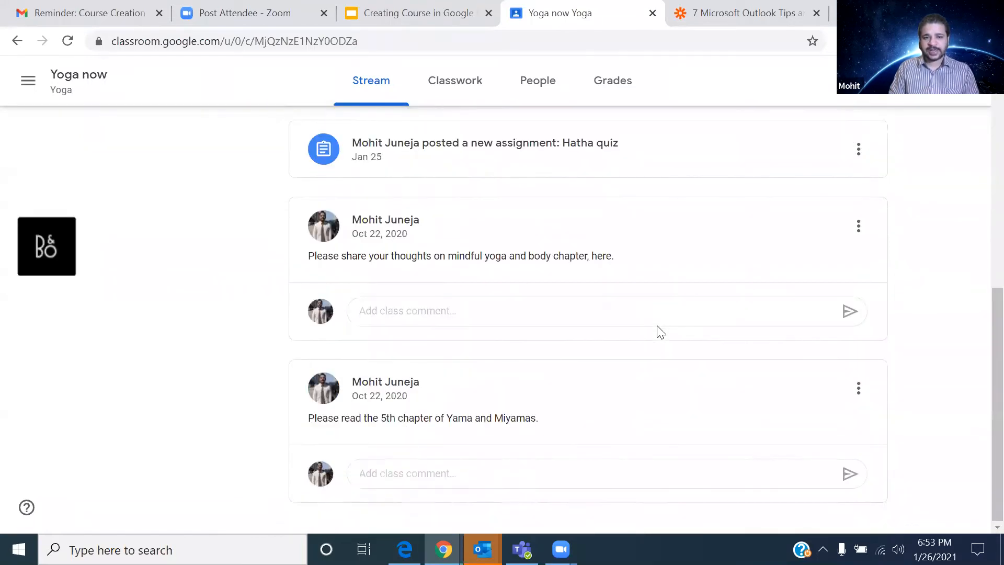
scroll(661, 332, up, 6)
click(379, 14)
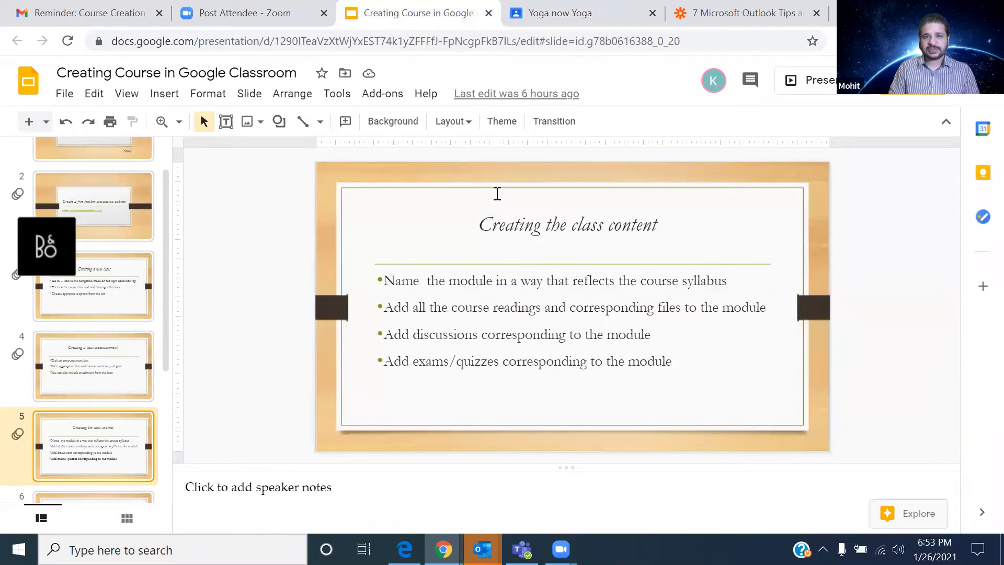
key(ctrl+Tab)
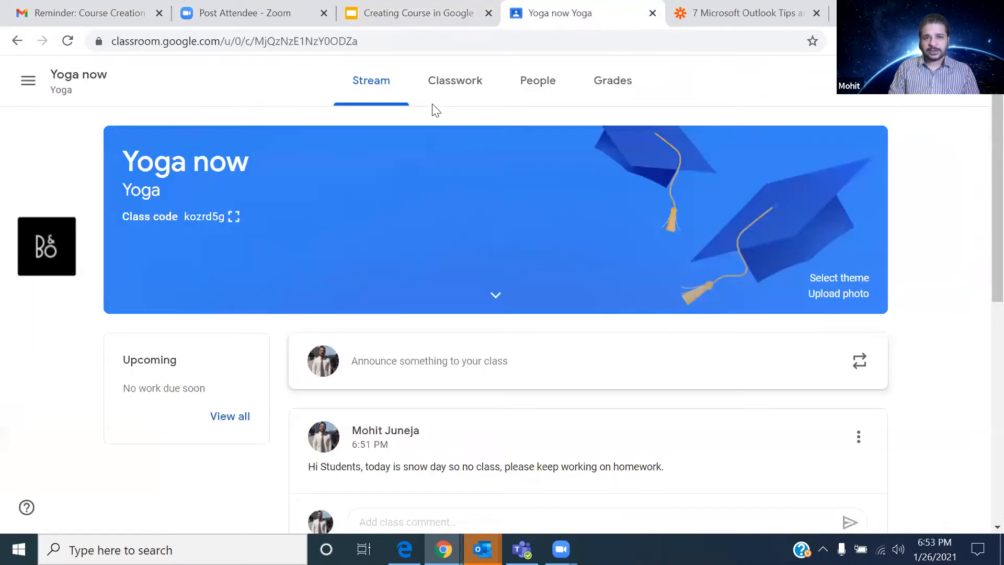
Step: Open the class's Classwork page, compare it with the Stream, and examine the item types that can be created for classwork
click(456, 84)
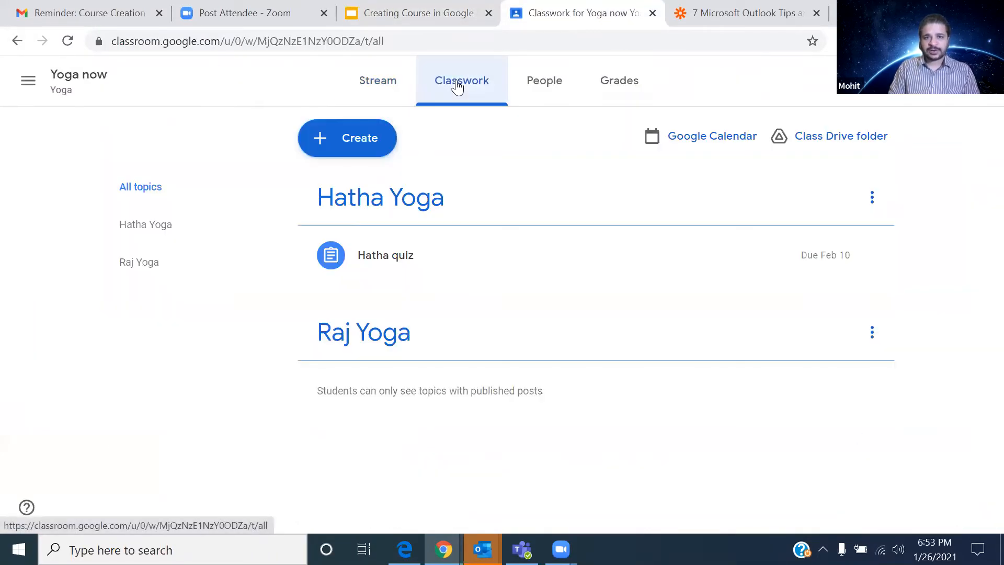
click(377, 83)
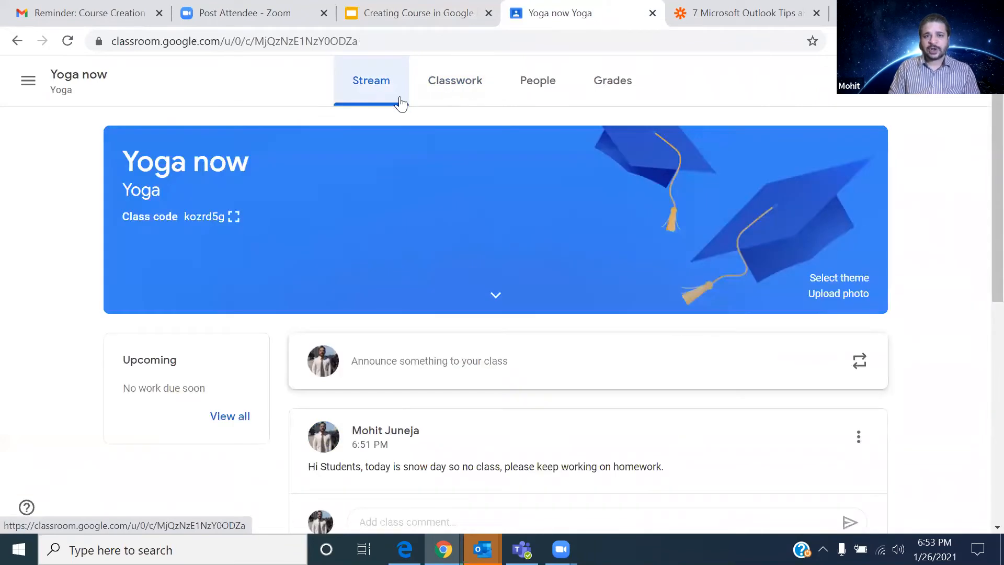
click(468, 89)
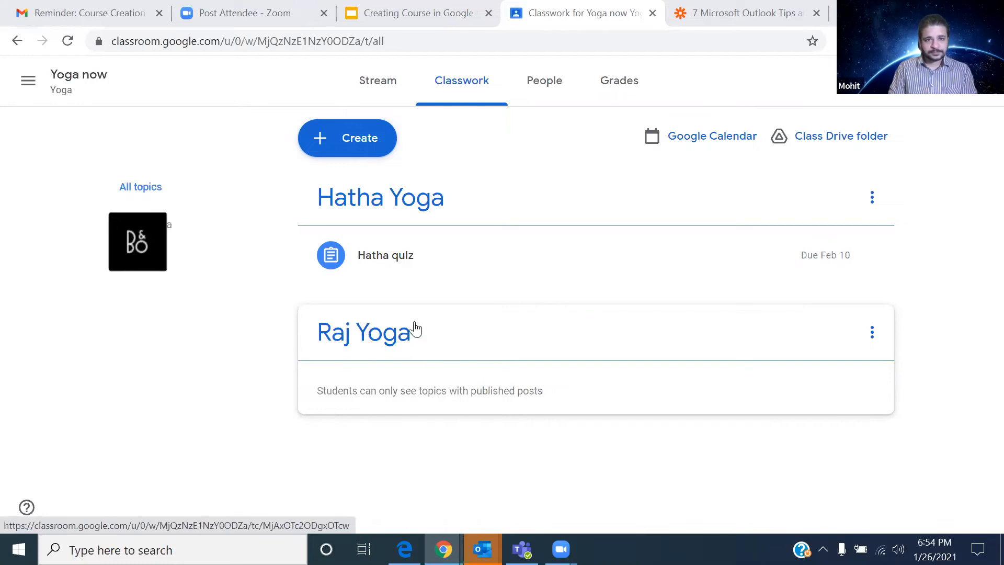
click(346, 144)
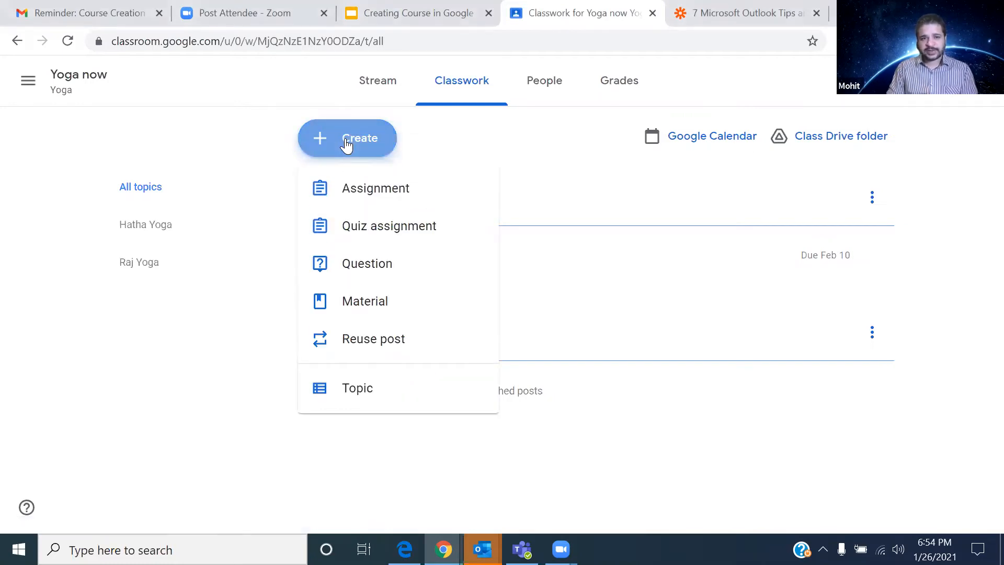
click(501, 152)
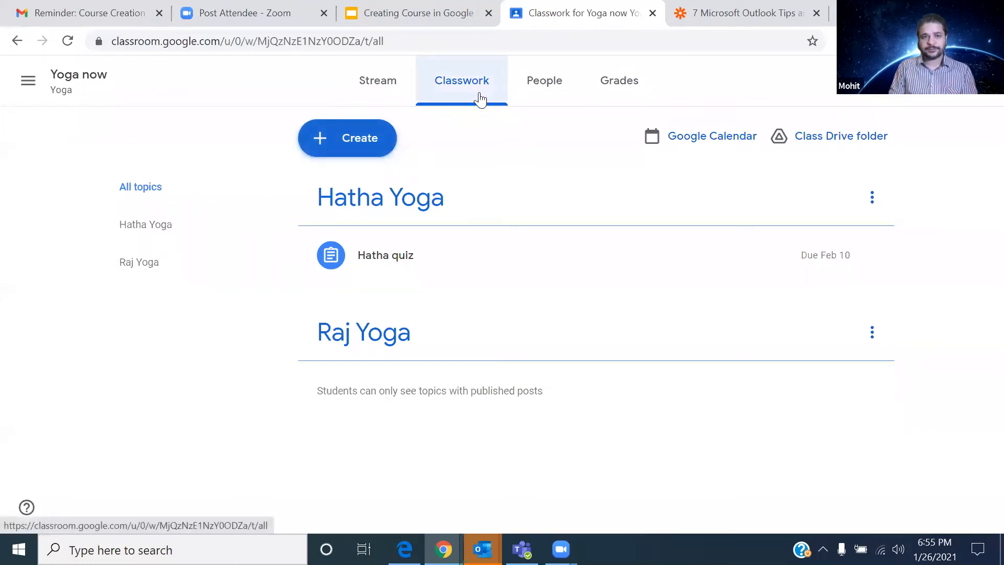
Step: Create a new classwork topic named "Sahaj Yoga" in the Yoga now class
click(382, 150)
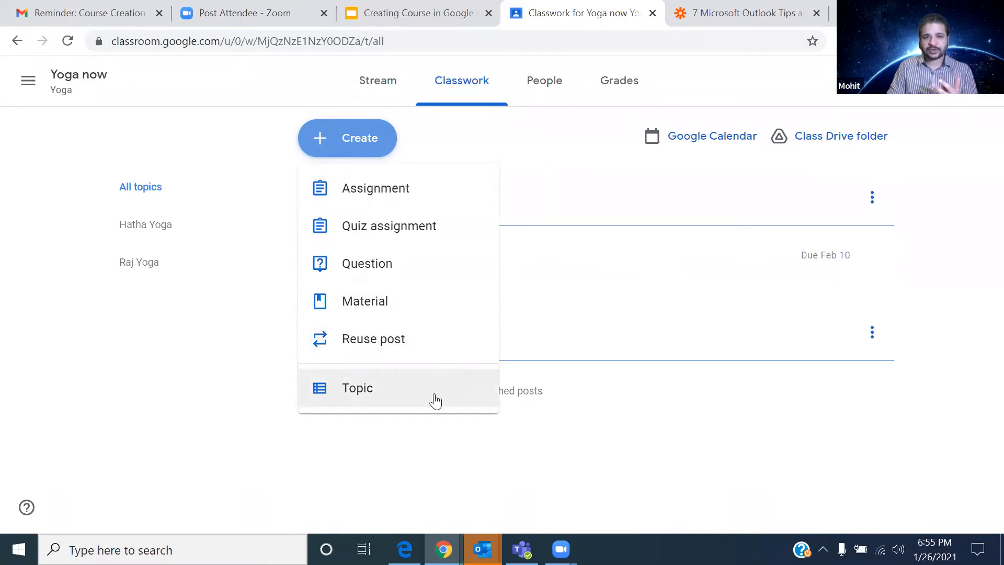
click(558, 174)
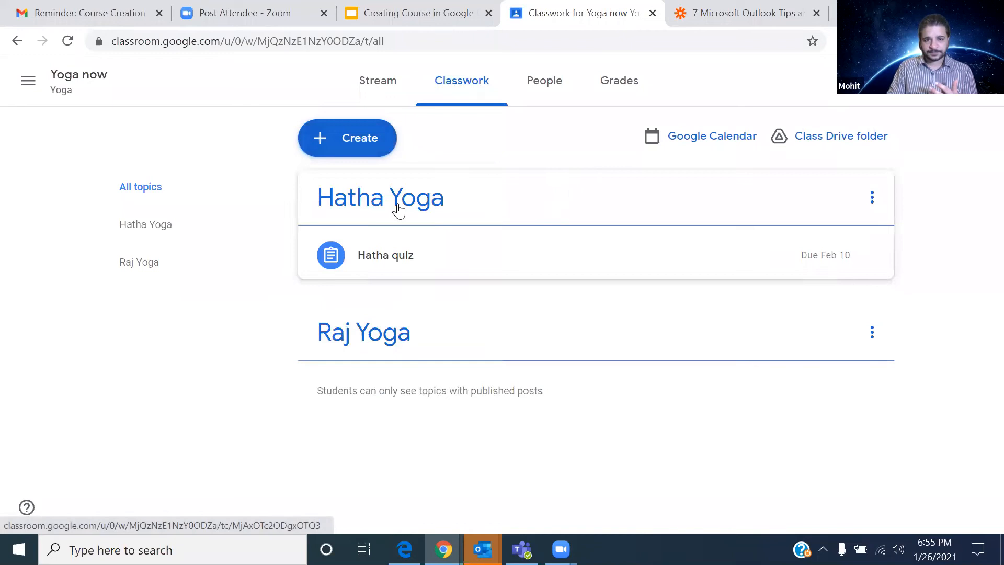
click(348, 153)
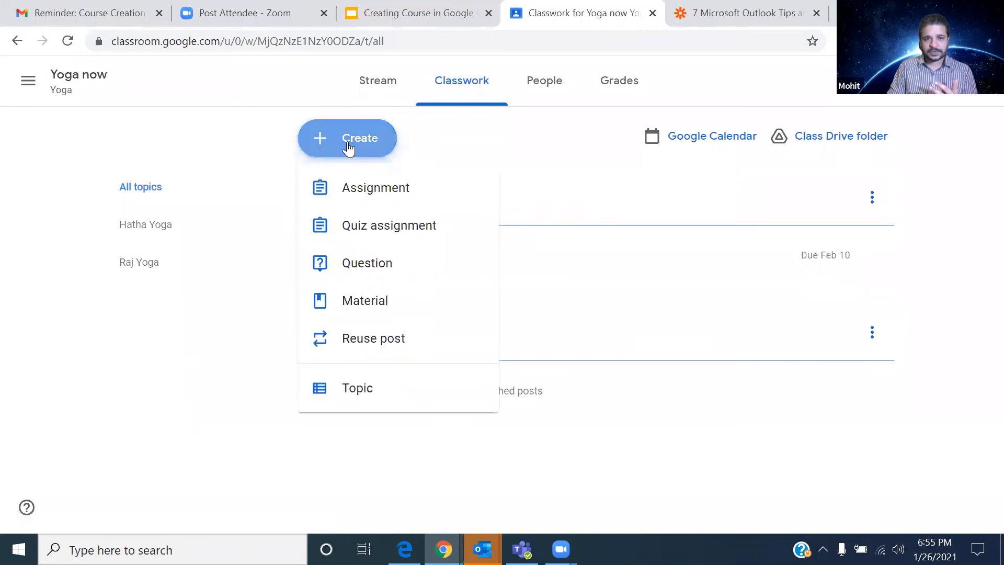
click(410, 400)
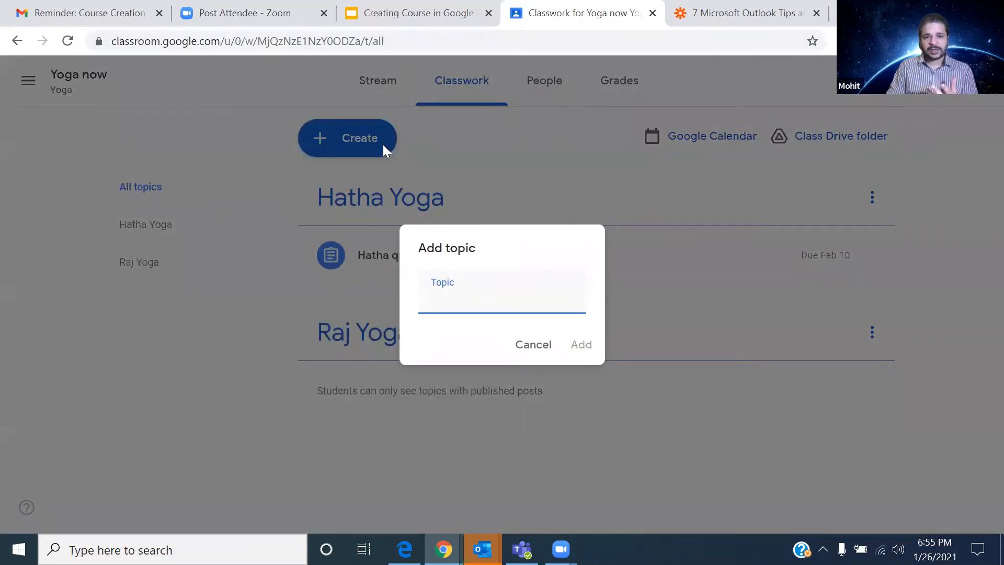
text(Saha)
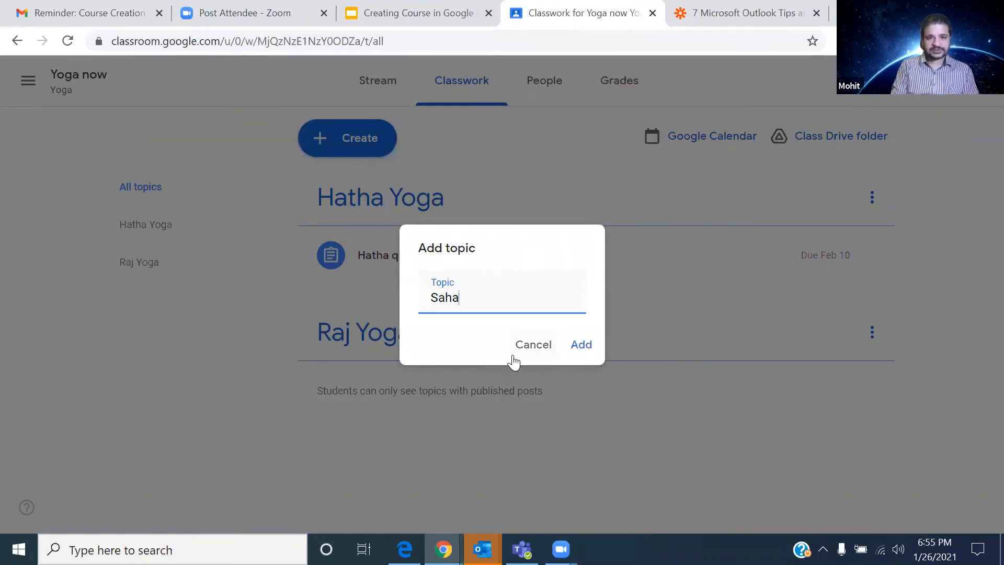
text(j )
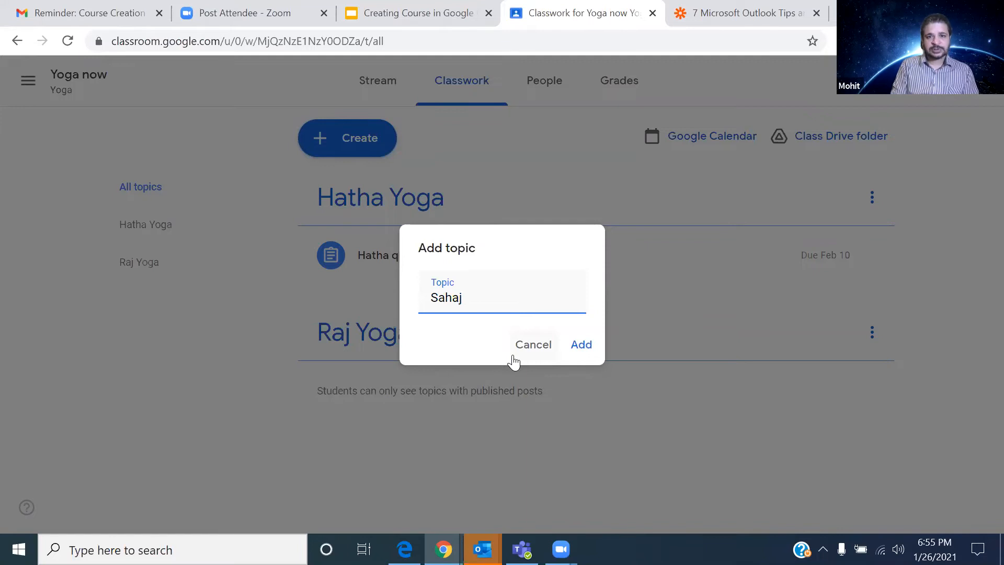
text(Yoga)
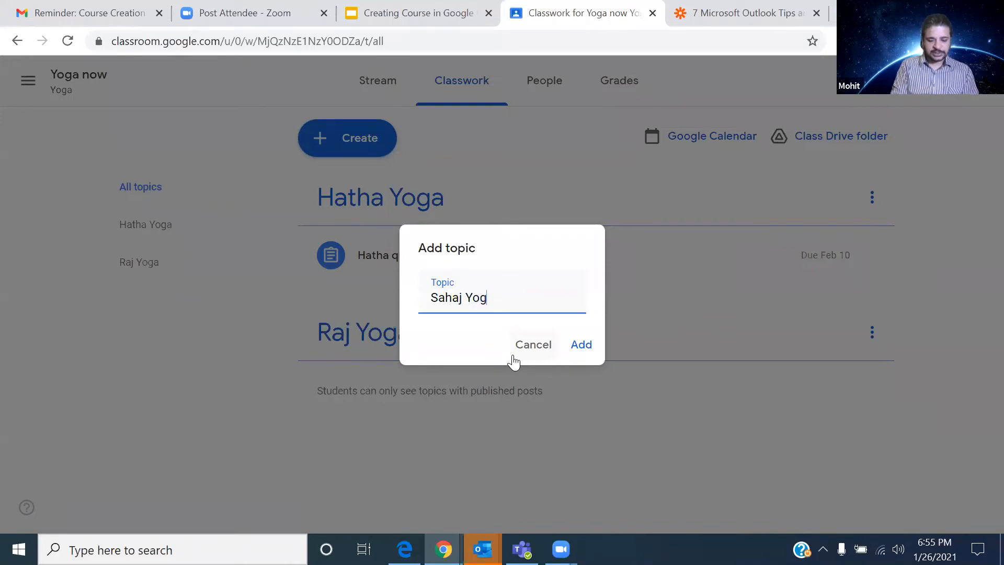
click(583, 345)
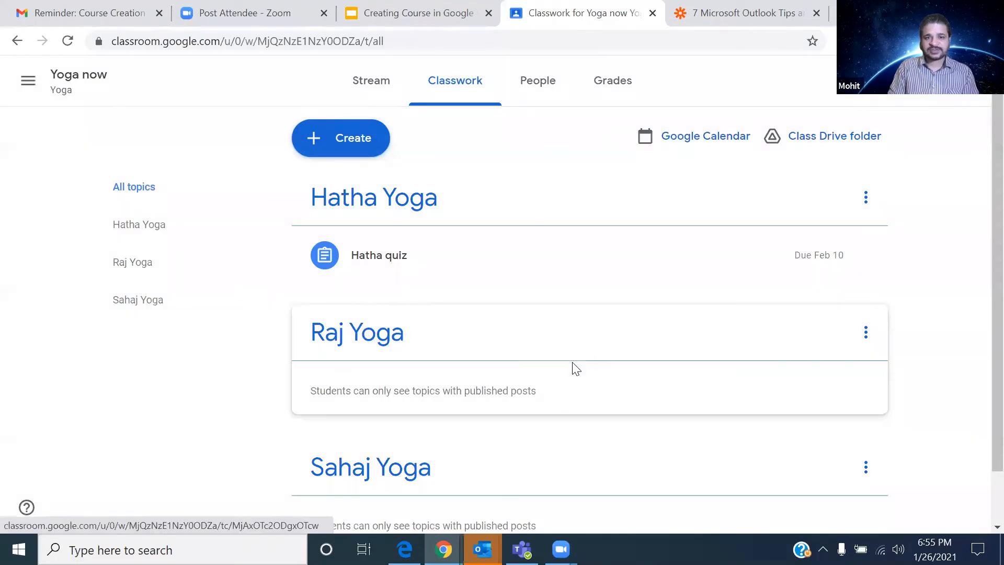
Step: Look over the Classwork page's topics and compare the contents of Hatha Yoga, Raj Yoga and Sahaj Yoga
scroll(574, 369, down, 2)
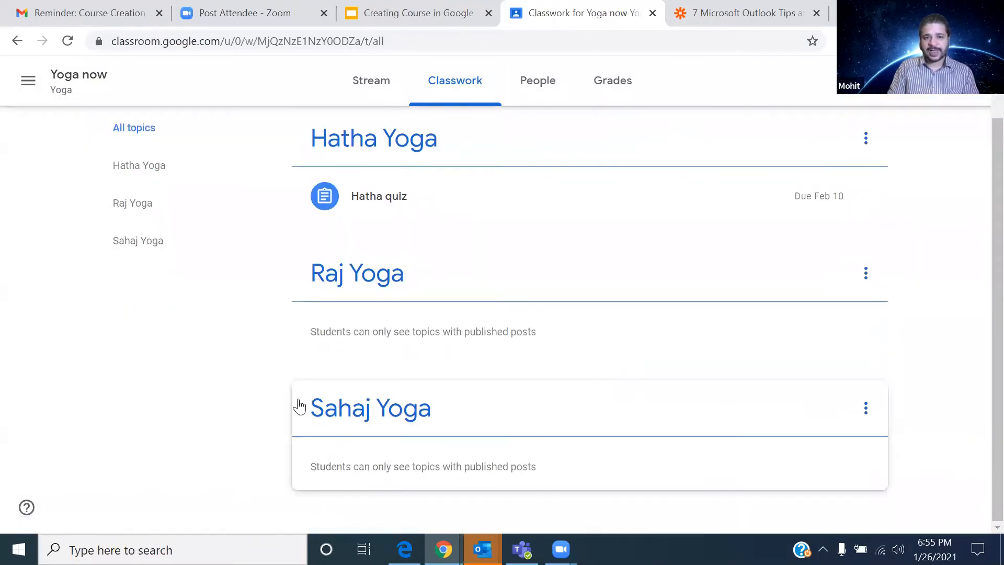
scroll(507, 390, up, 2)
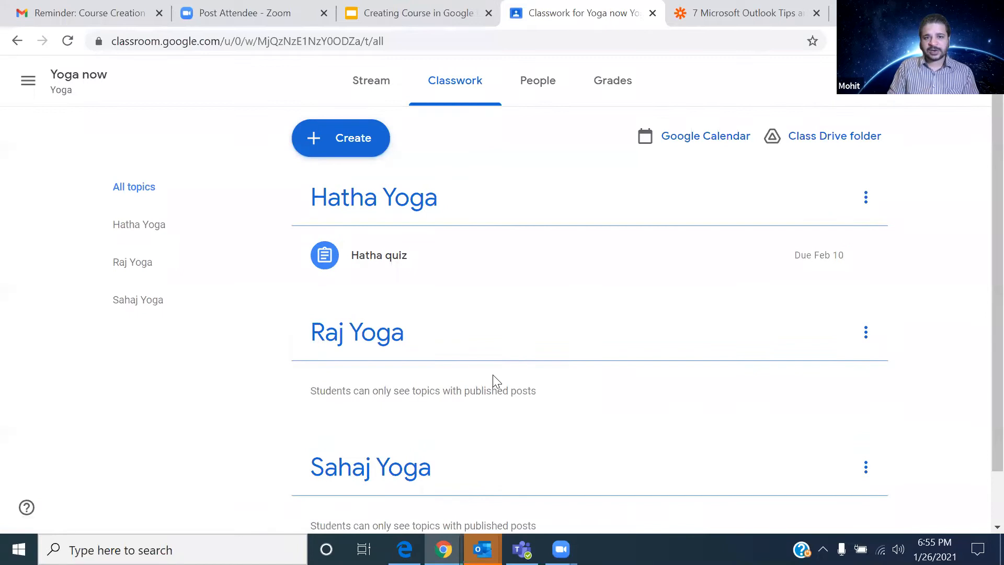
scroll(493, 374, down, 1)
scroll(426, 325, up, 1)
click(354, 139)
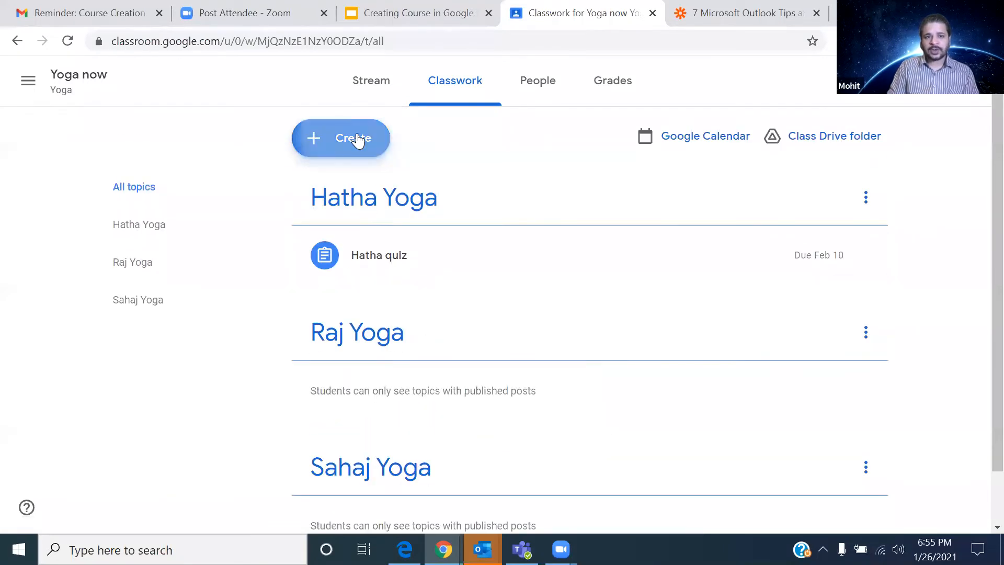
click(202, 406)
scroll(396, 378, down, 1)
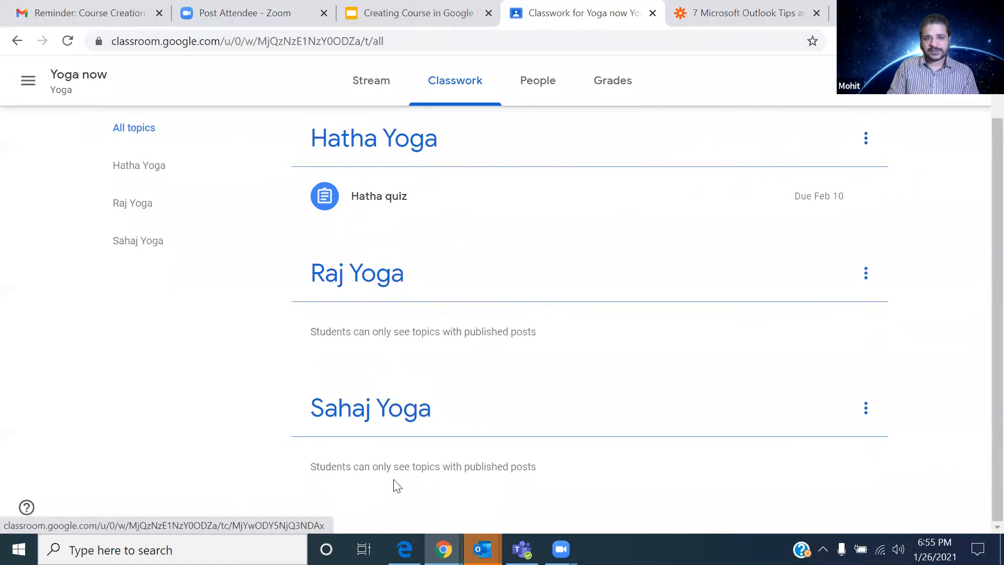
scroll(464, 417, up, 1)
scroll(464, 421, down, 1)
scroll(167, 356, up, 1)
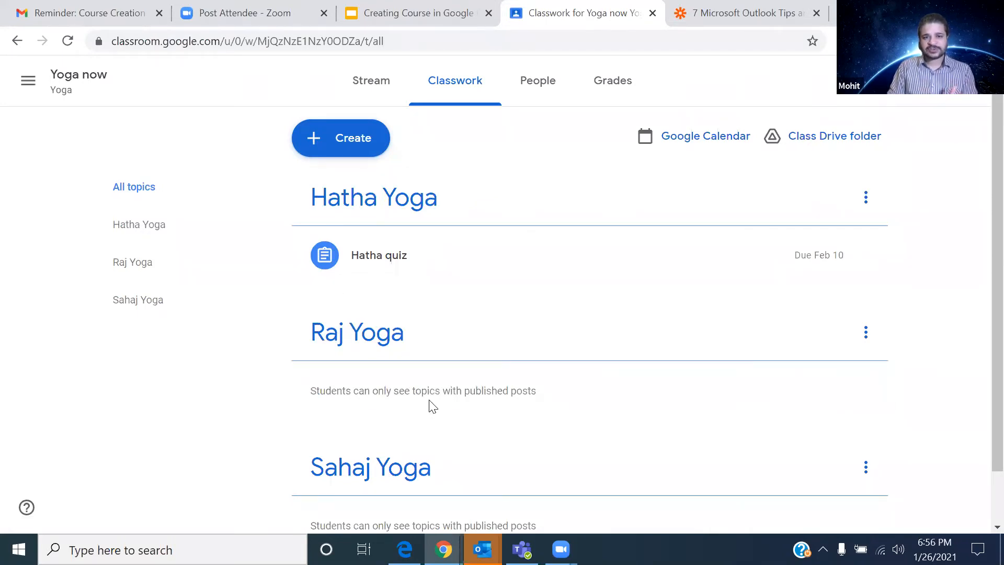
scroll(432, 406, down, 1)
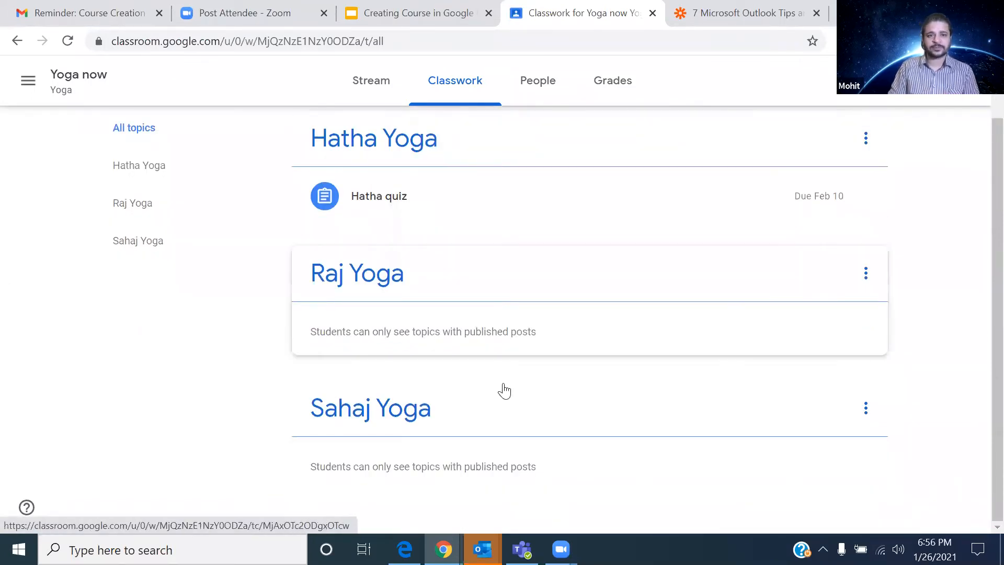
scroll(504, 391, up, 1)
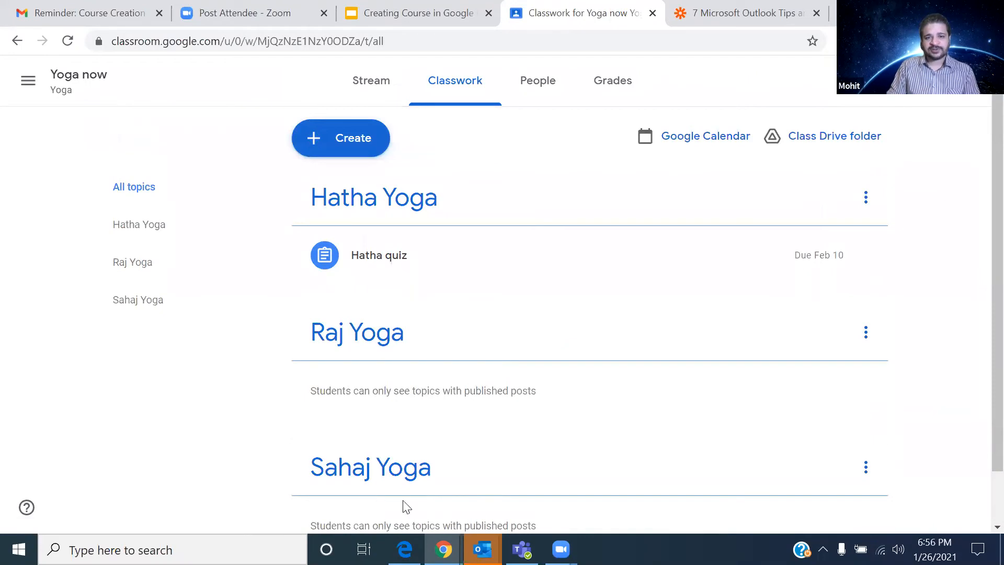
scroll(393, 488, down, 1)
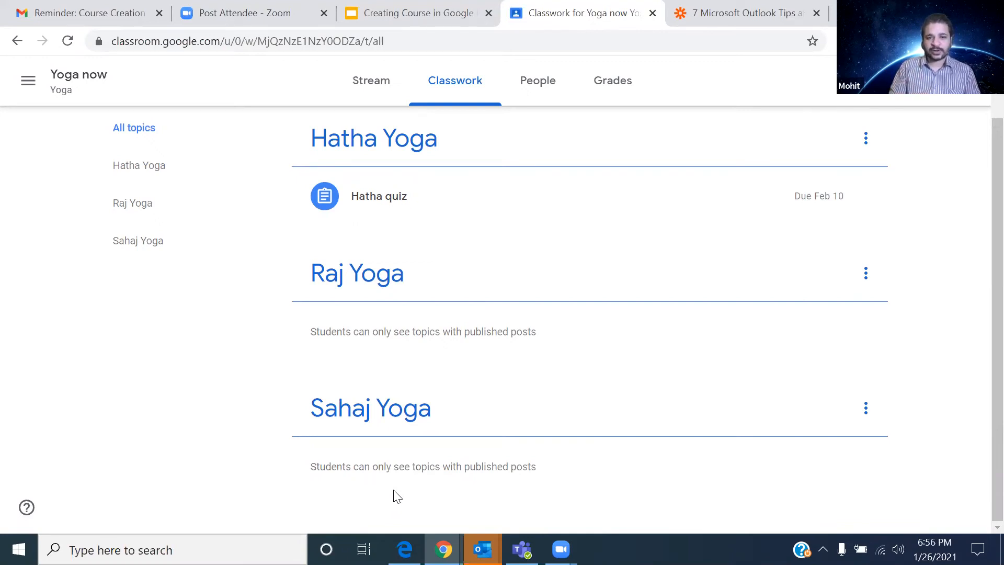
scroll(421, 444, up, 1)
scroll(414, 434, down, 1)
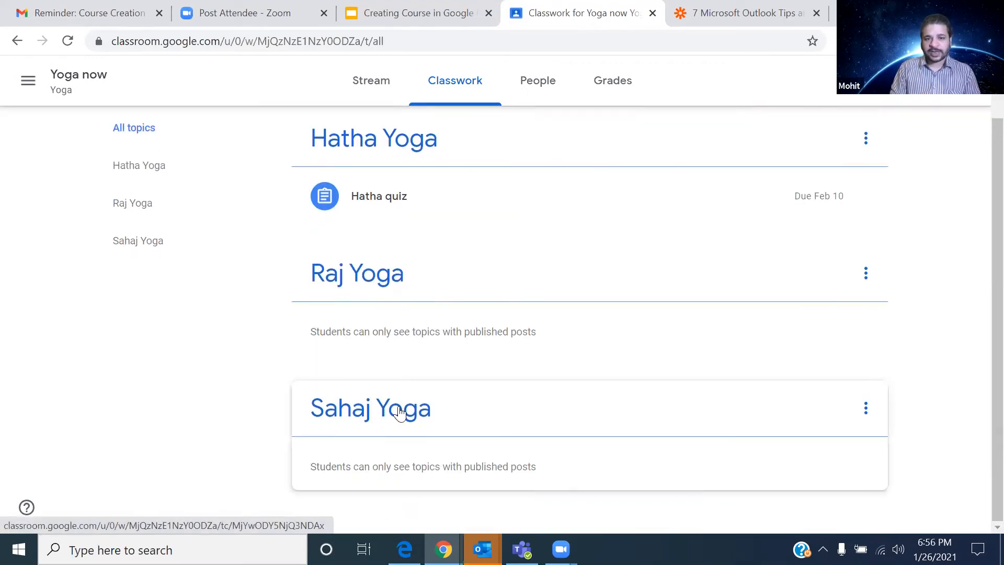
Step: Check the management options available for the Sahaj Yoga topic and review the topic list around it
click(865, 408)
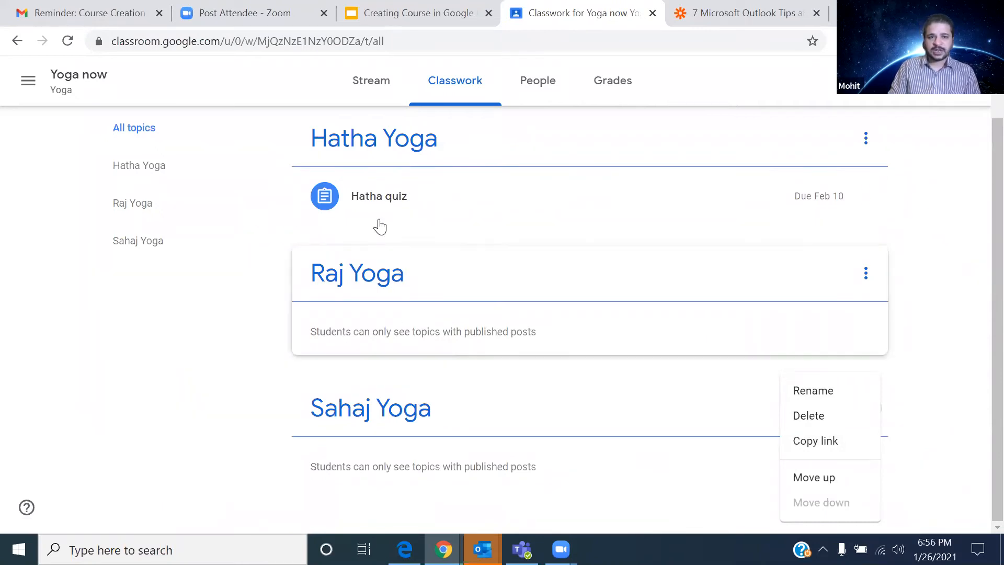
click(161, 423)
scroll(434, 410, up, 1)
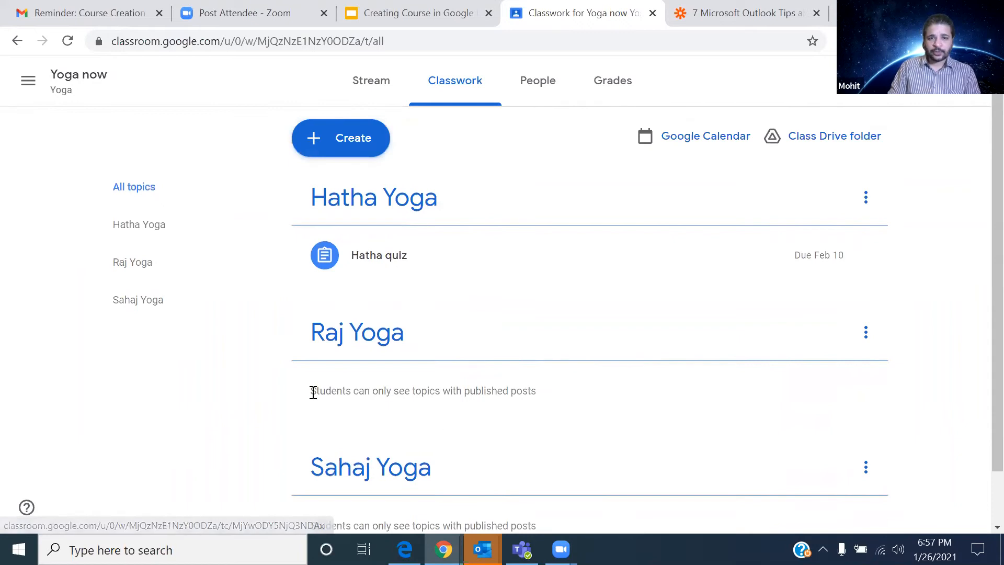
scroll(312, 392, down, 1)
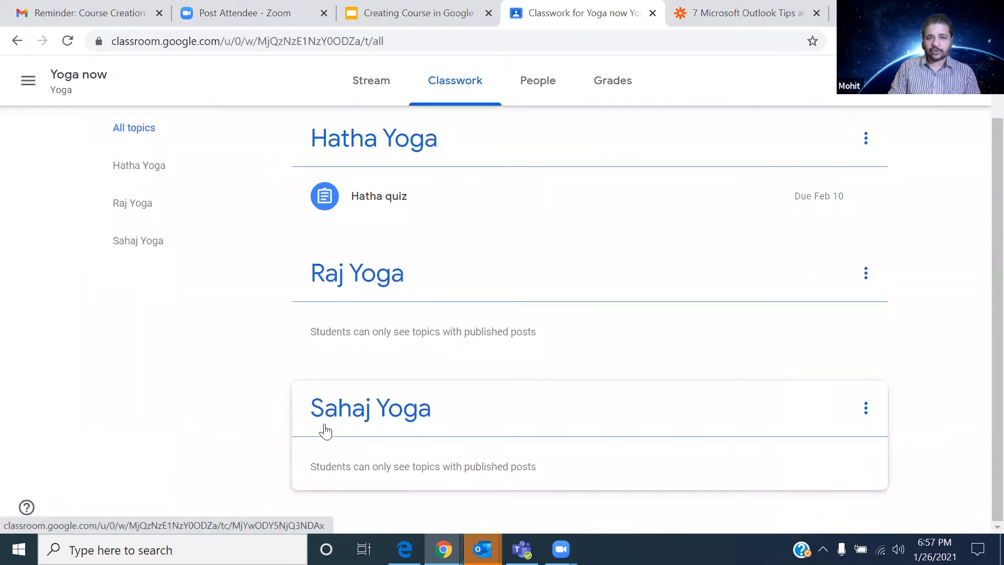
scroll(331, 439, up, 1)
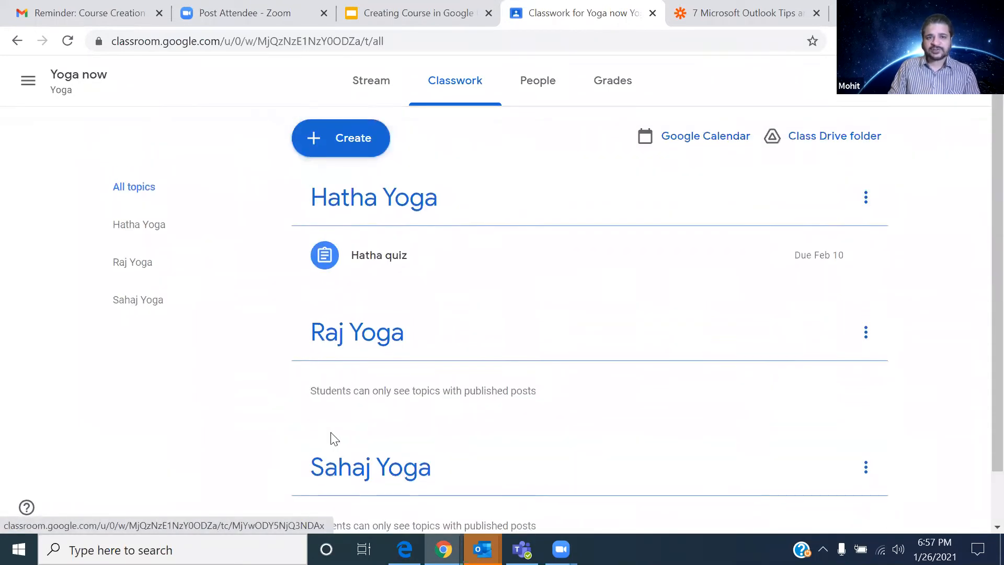
Step: Start a new classwork material and title it "Reading for Sahaj Yoga"
click(349, 150)
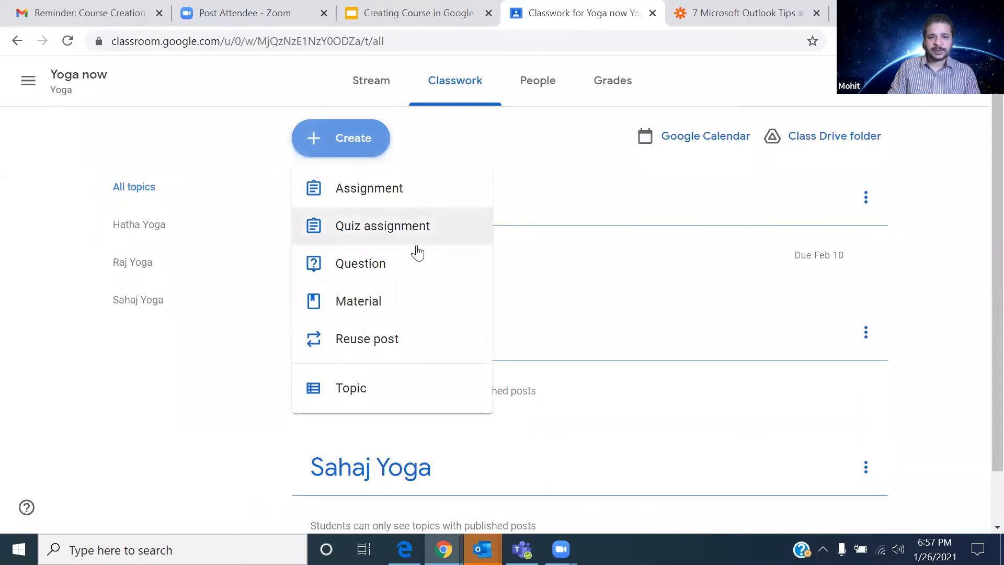
click(420, 314)
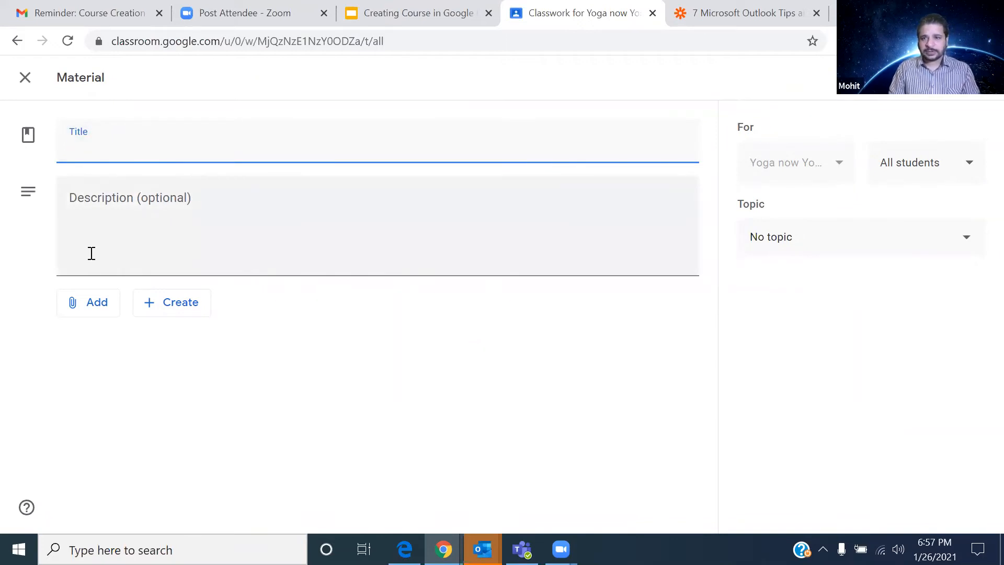
click(839, 164)
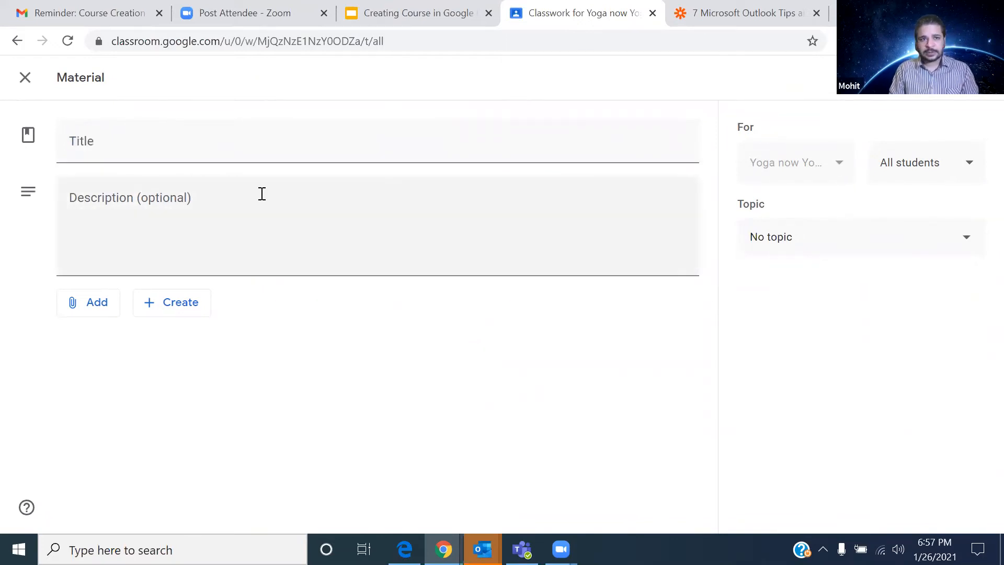
click(234, 160)
text(Reda)
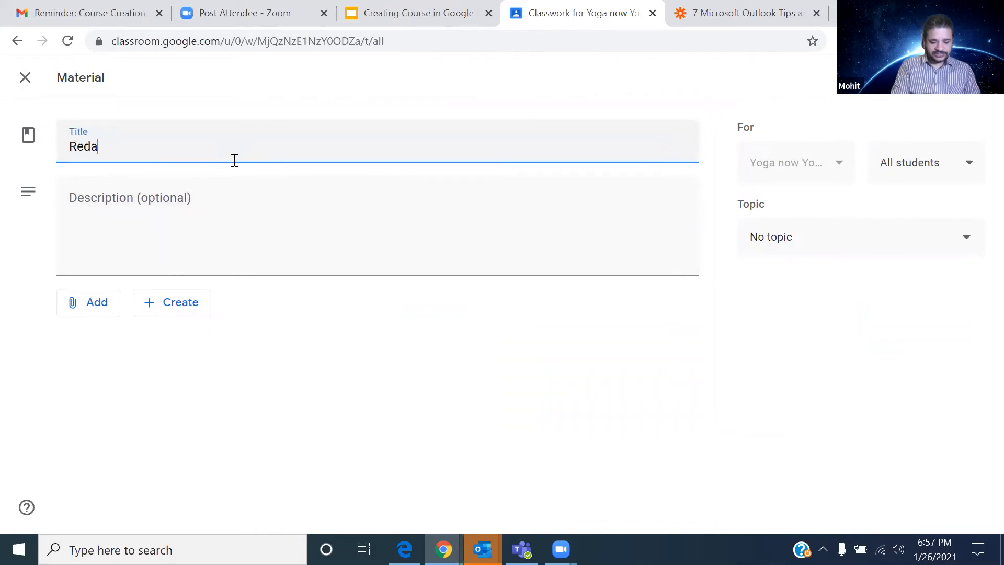
key(BackSpace)
key(BackSpace)
key(BackSpace)
text(eading fpr)
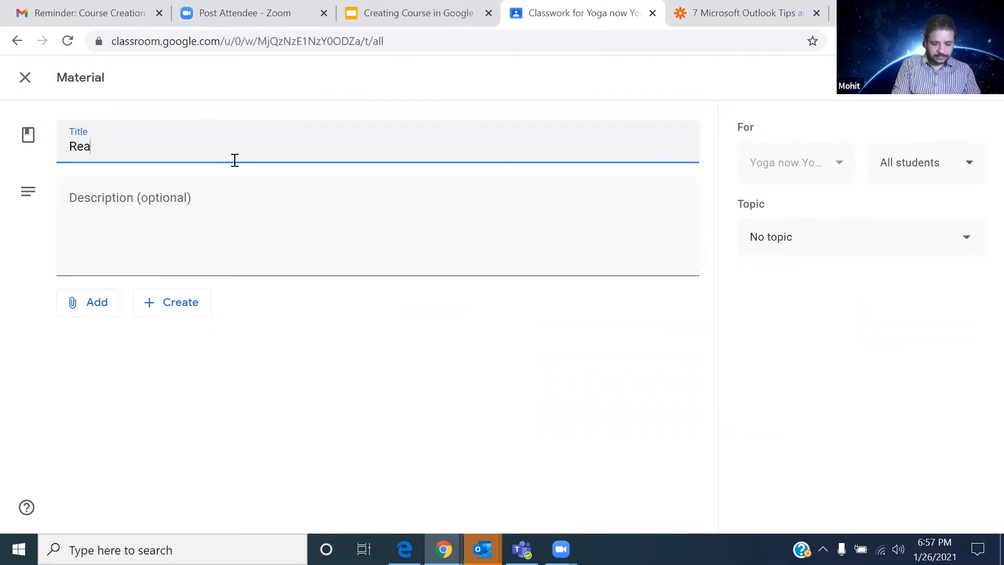
key(BackSpace)
key(BackSpace)
key(BackSpace)
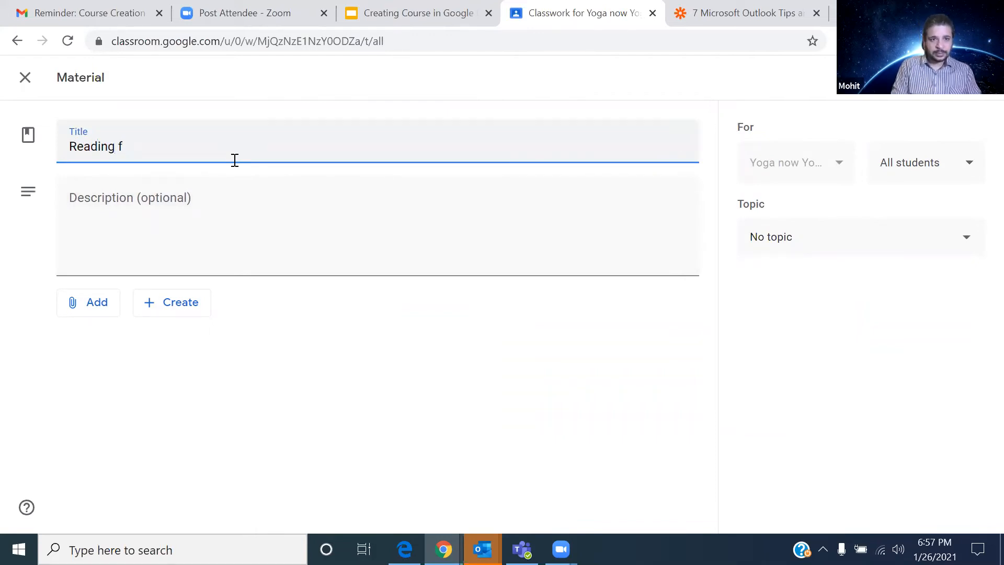
text(or Sa)
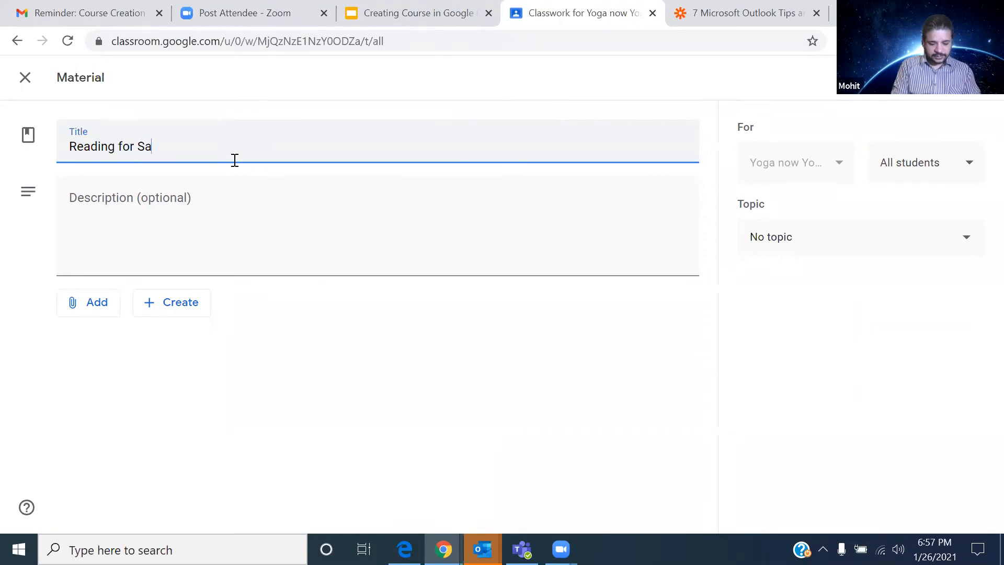
text(haj U)
key(BackSpace)
text(Yoga)
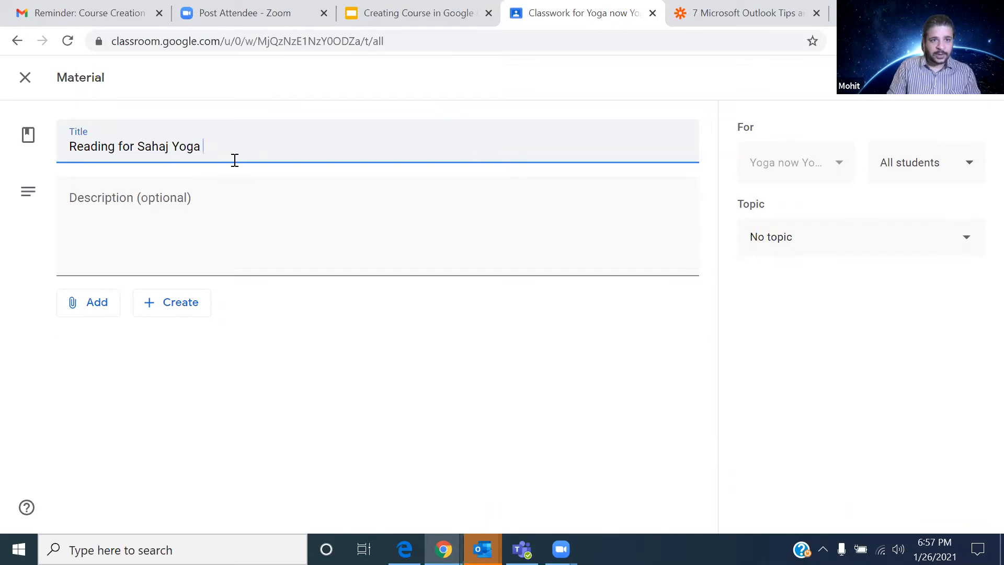
Step: Enter the material's description as "This reading pdf file is about introduction to Sahaj Yoga."
click(157, 218)
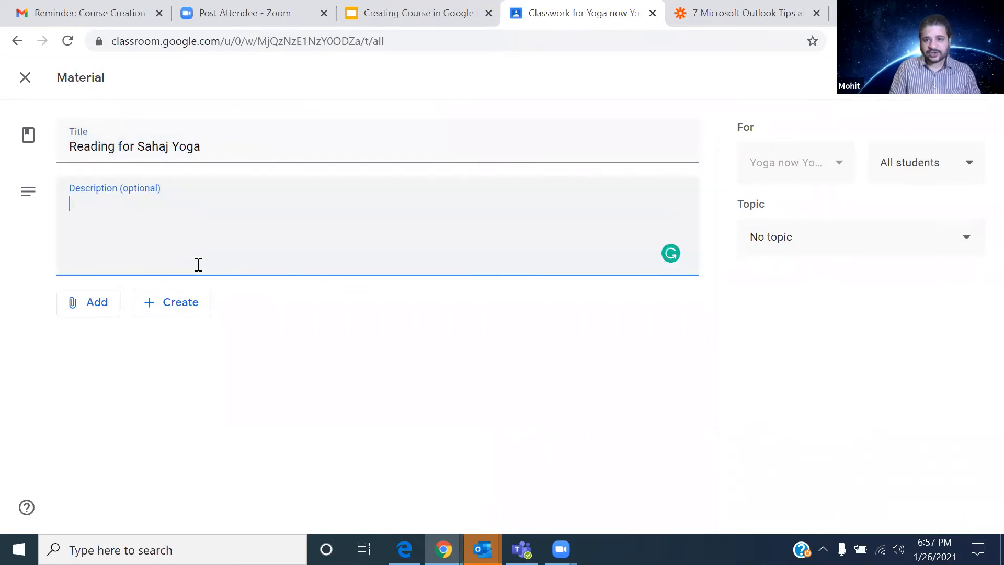
click(970, 244)
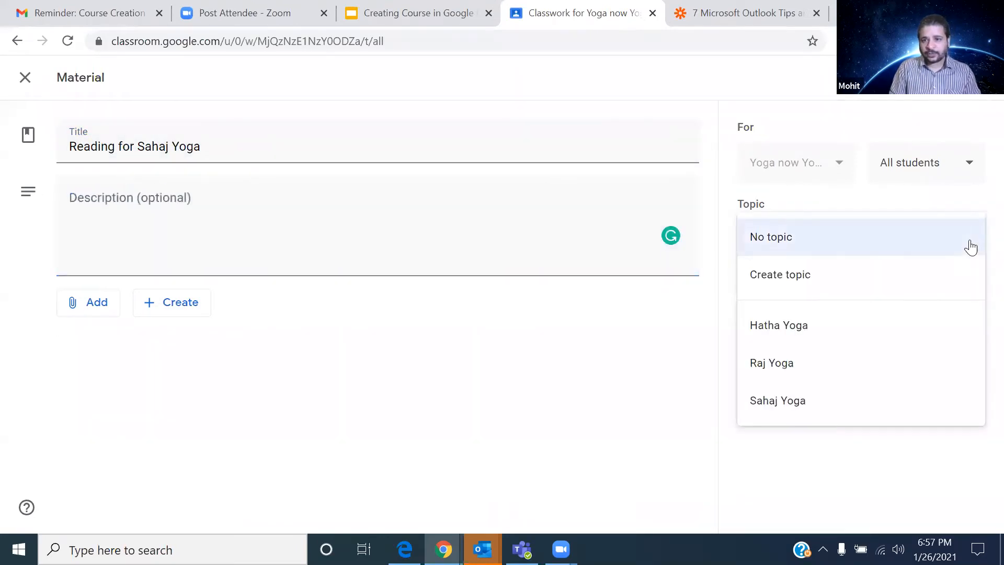
click(143, 249)
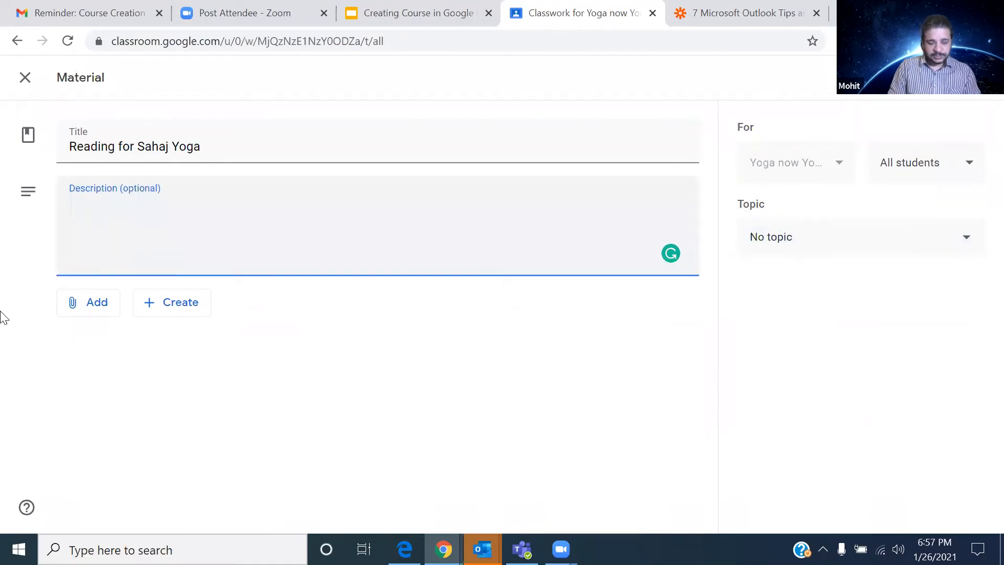
text(Thius is)
key(BackSpace)
key(BackSpace)
key(BackSpace)
key(BackSpace)
text(s)
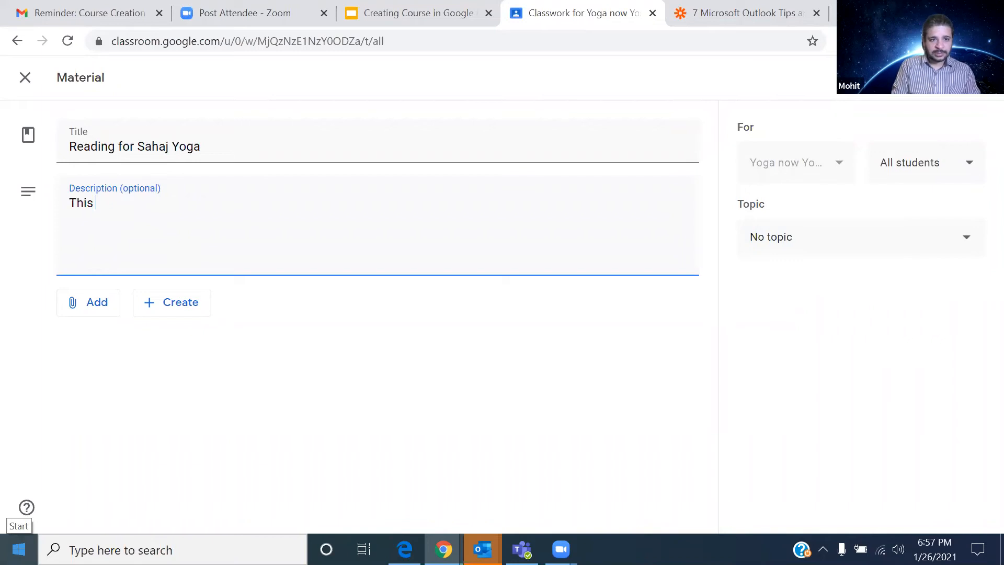
text( redaing)
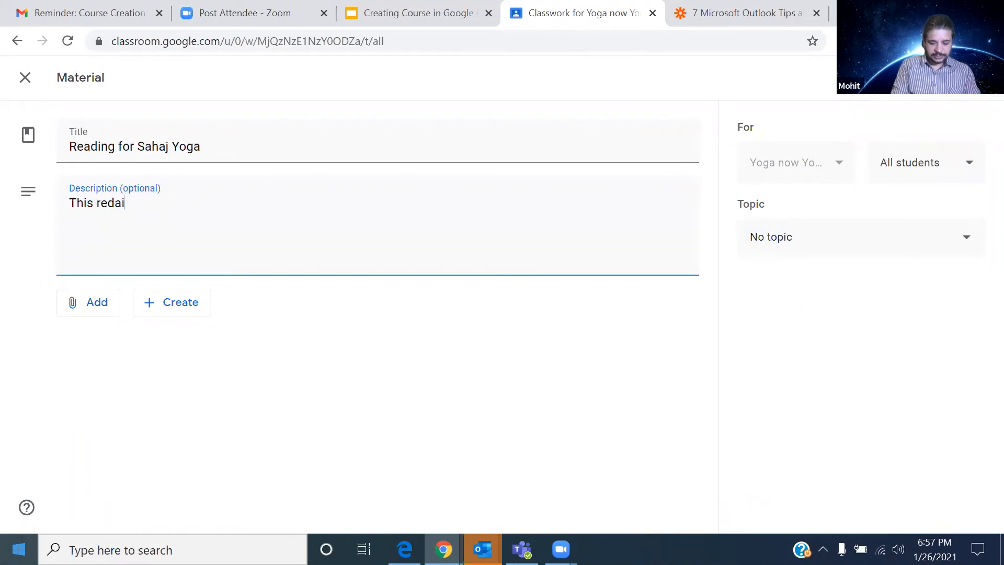
key(BackSpace)
key(BackSpace)
key(BackSpace)
key(BackSpace)
key(BackSpace)
key(BackSpace)
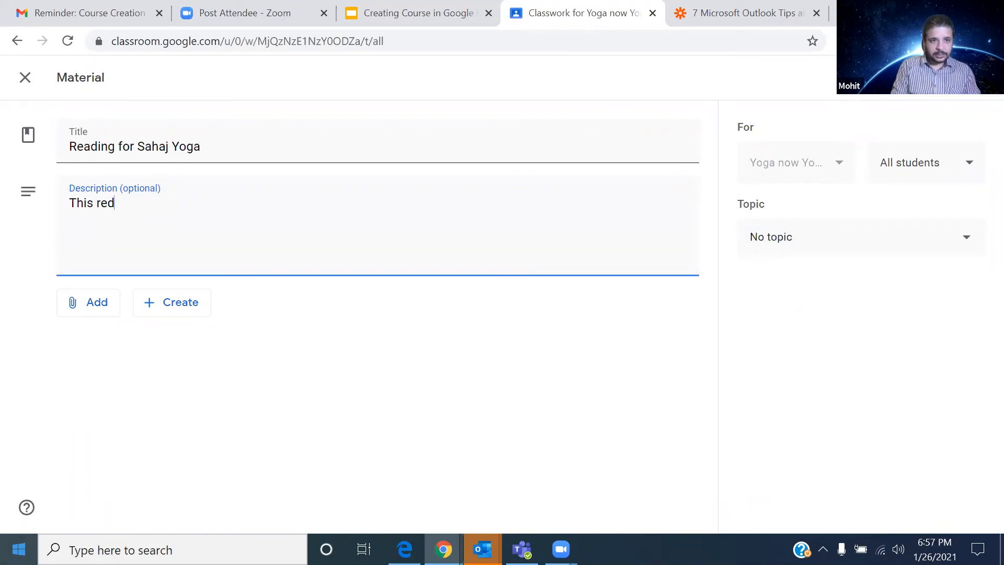
text(ading )
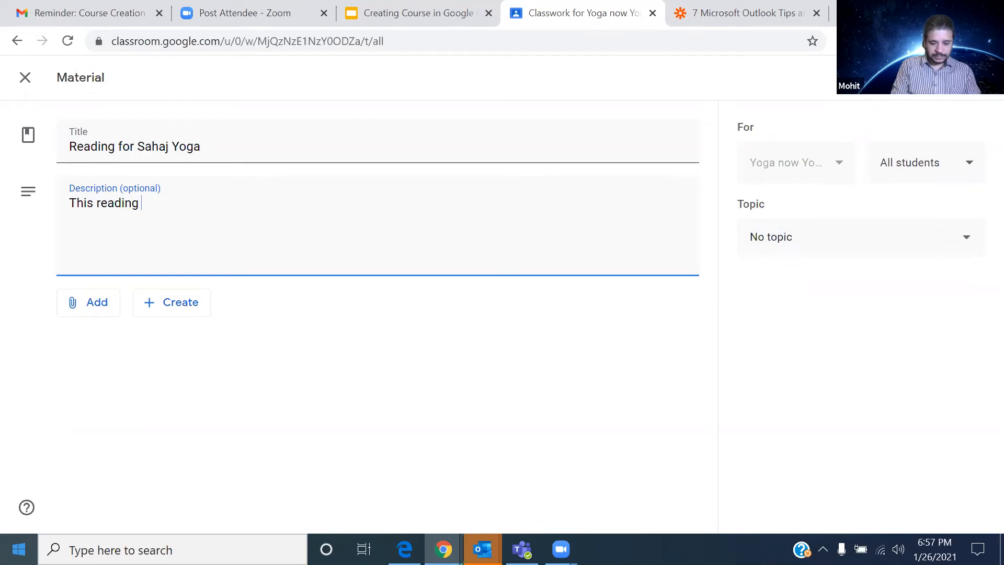
text(pdf file s)
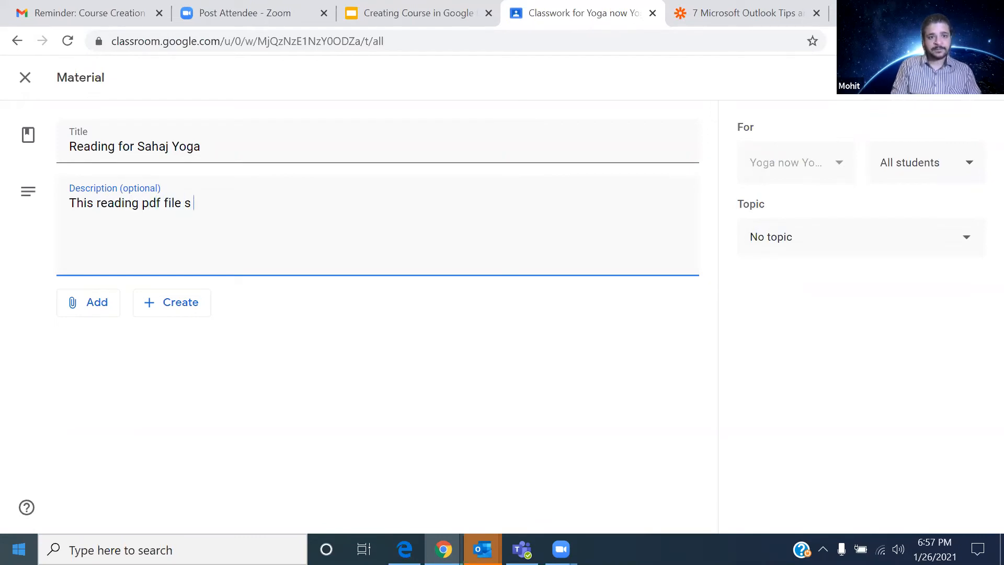
key(BackSpace)
text(is )
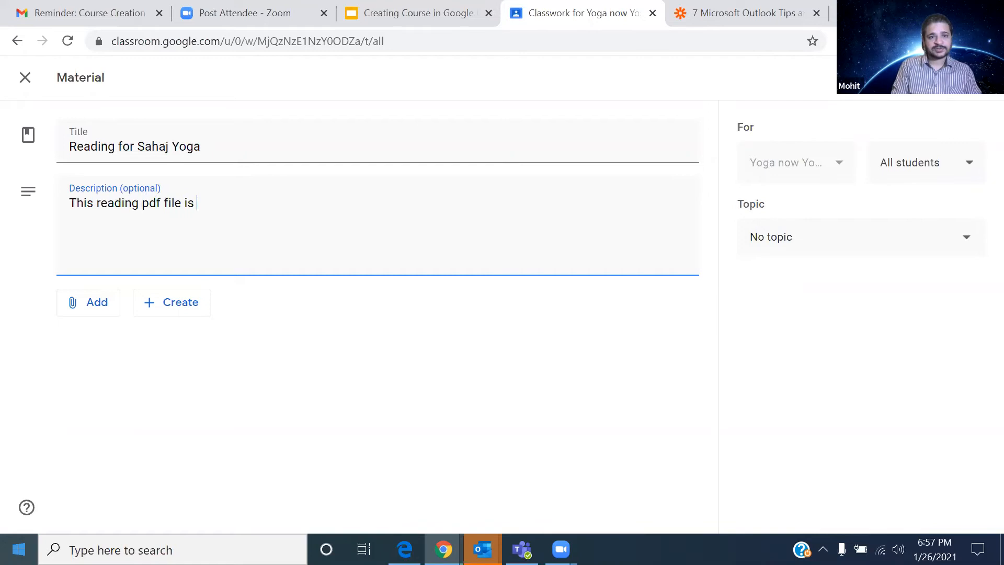
text(about int)
key(BackSpace)
text(t introduction)
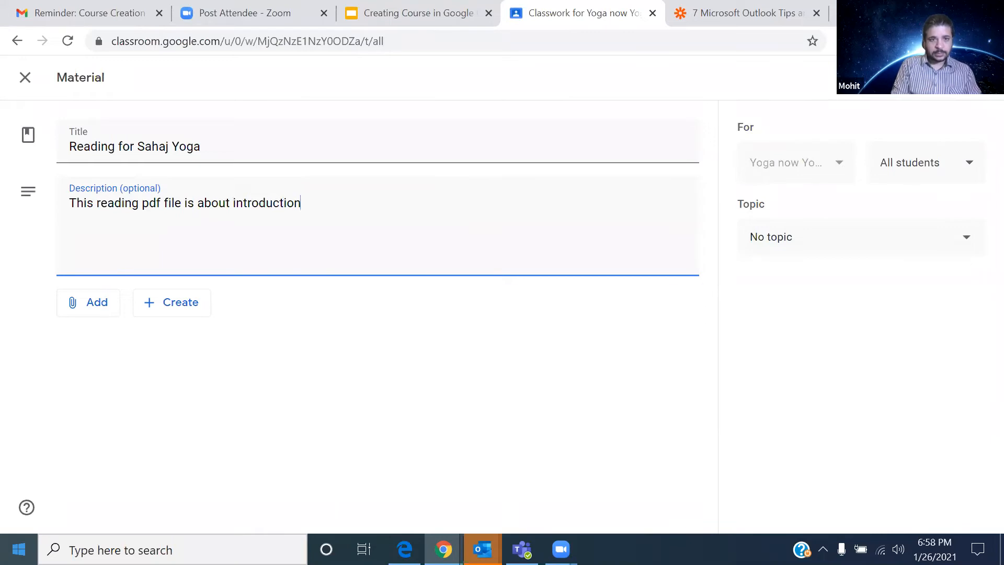
text( to)
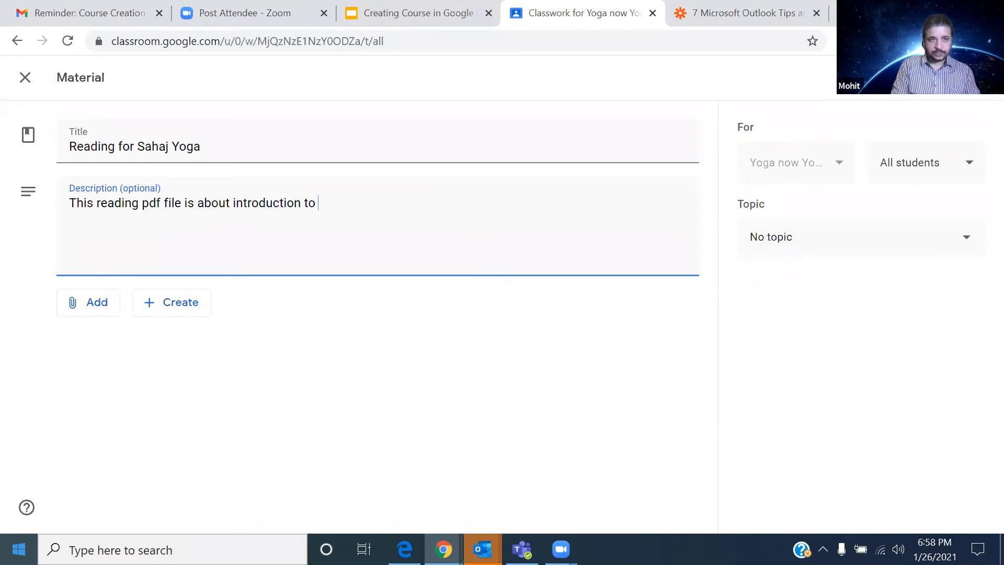
text( Sah)
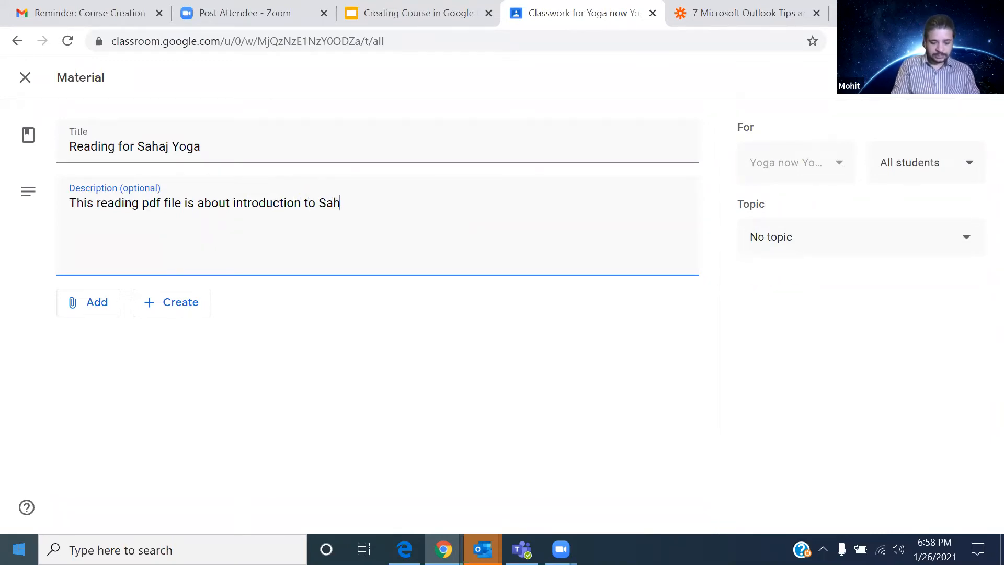
text(aj Yoh)
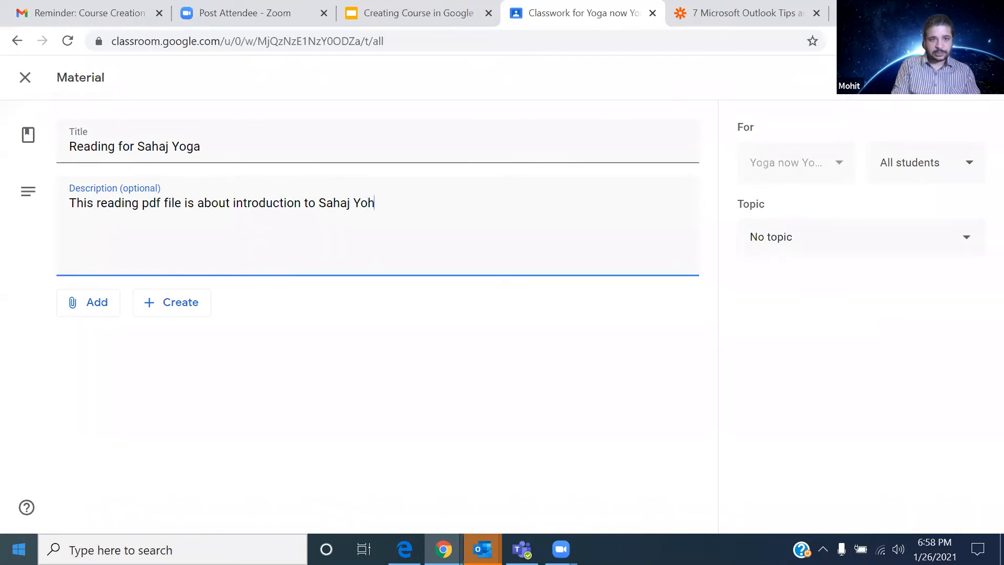
key(BackSpace)
text(ga.)
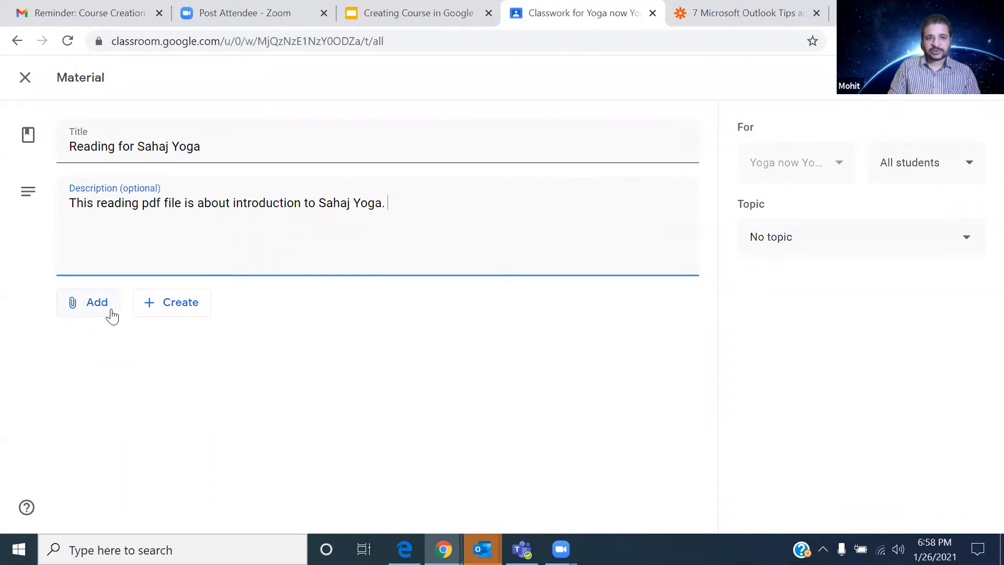
Step: Examine which attachment sources and new Google file types can be added to the reading material
click(112, 315)
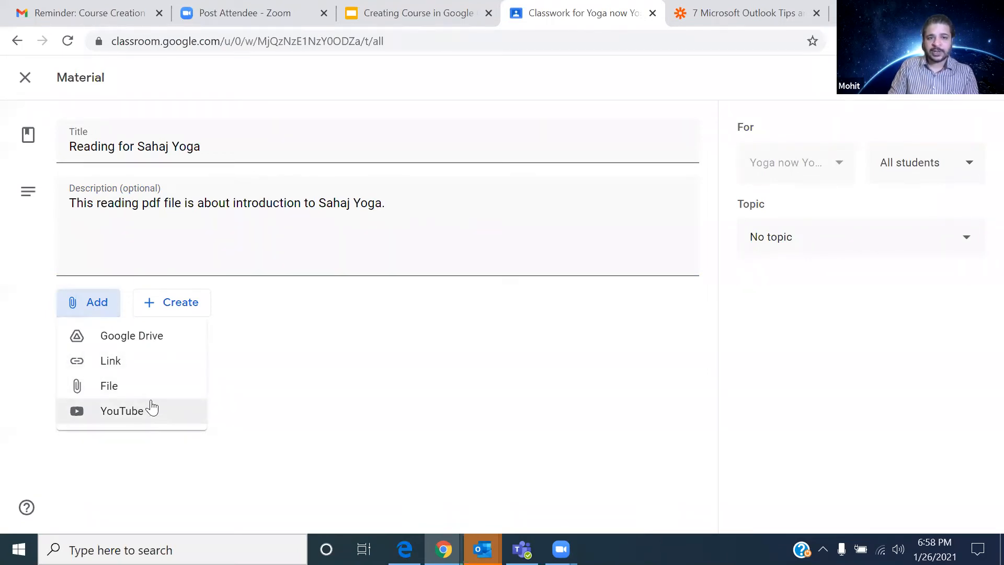
click(302, 345)
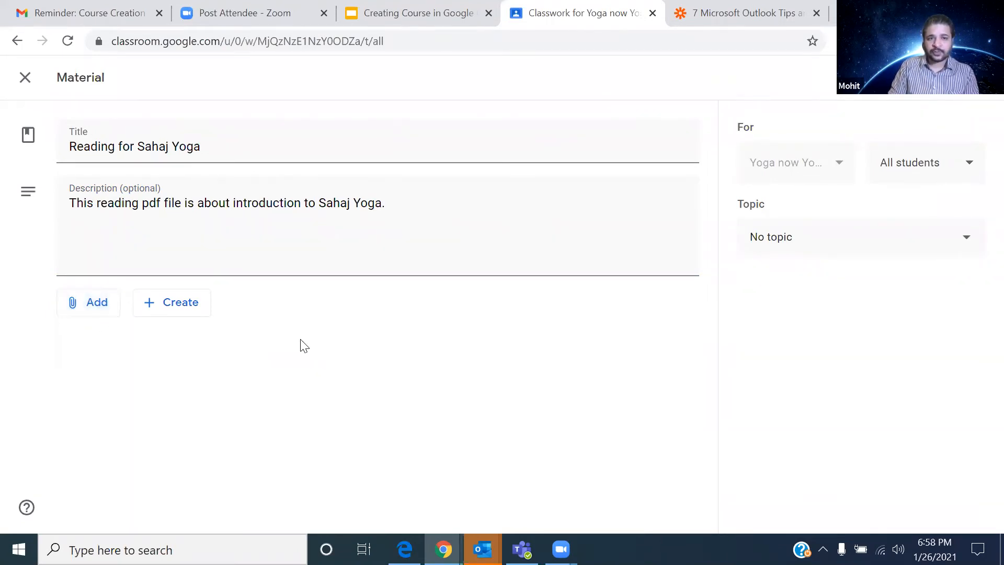
click(190, 311)
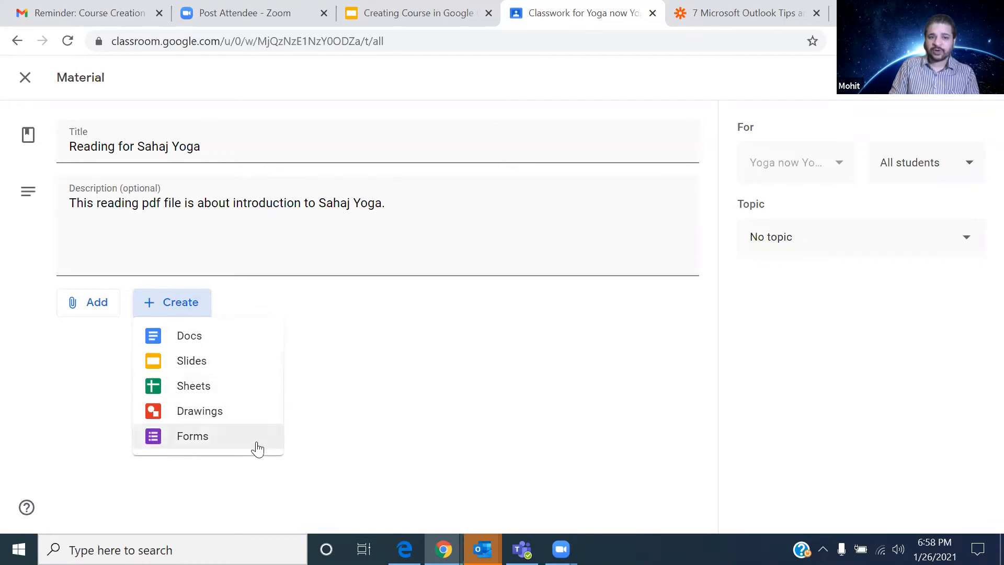
click(86, 314)
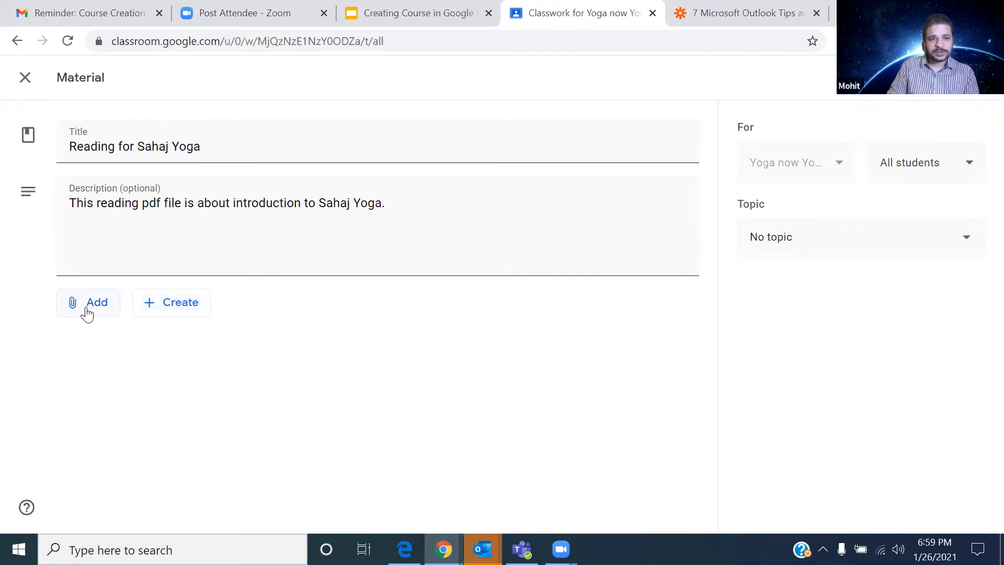
click(102, 316)
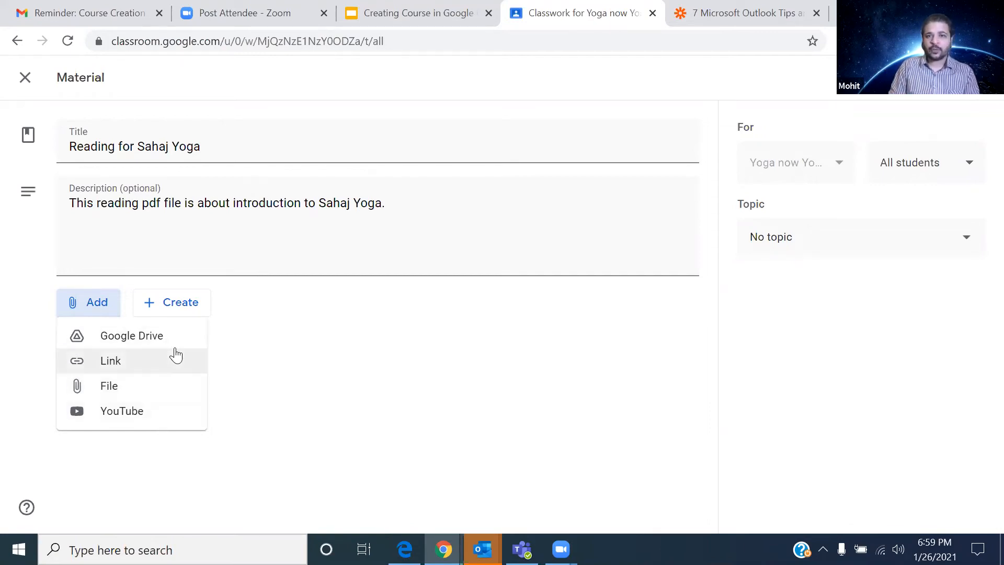
click(274, 317)
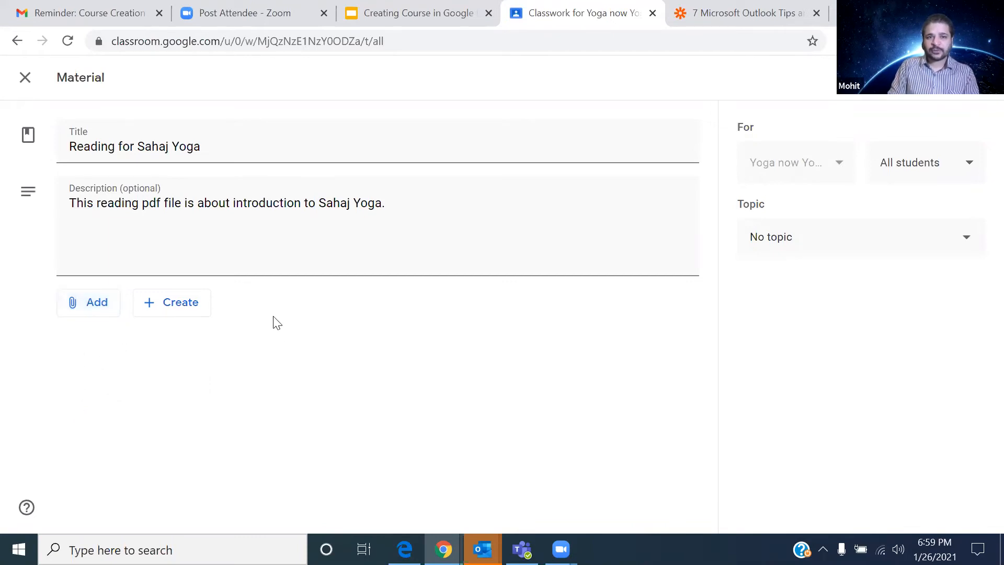
click(204, 317)
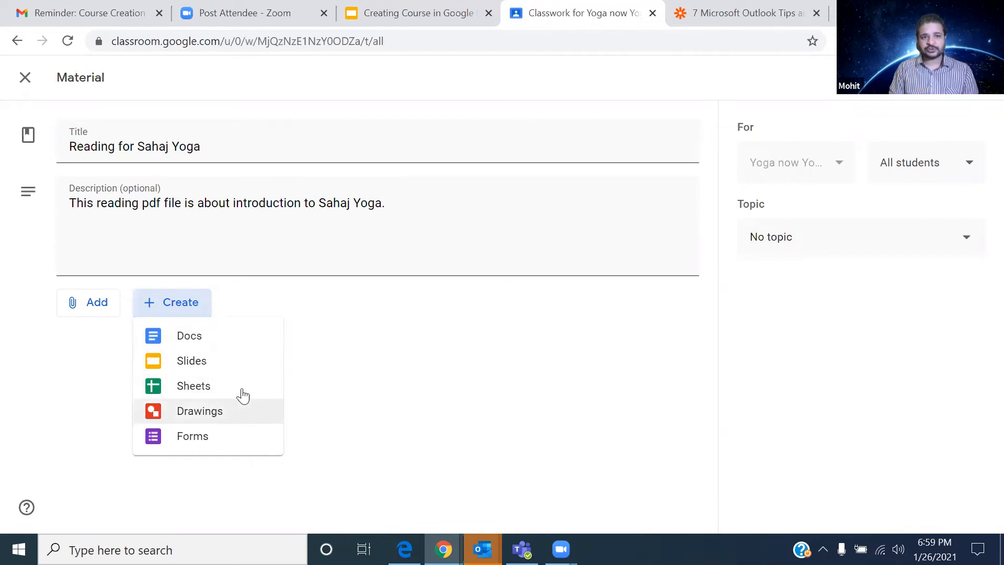
click(347, 356)
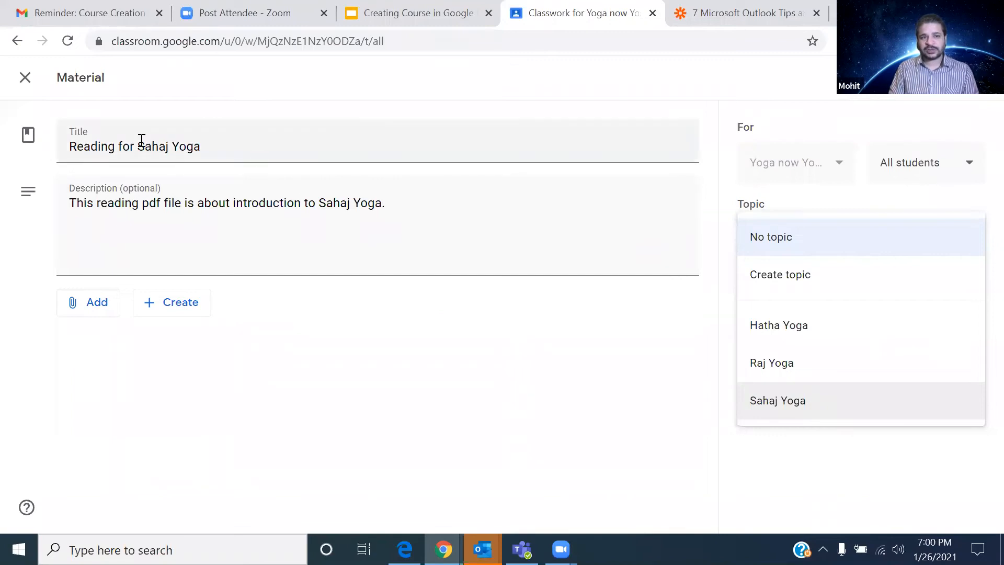
Step: Assign the reading material to the Sahaj Yoga topic and check which students can receive it
click(805, 408)
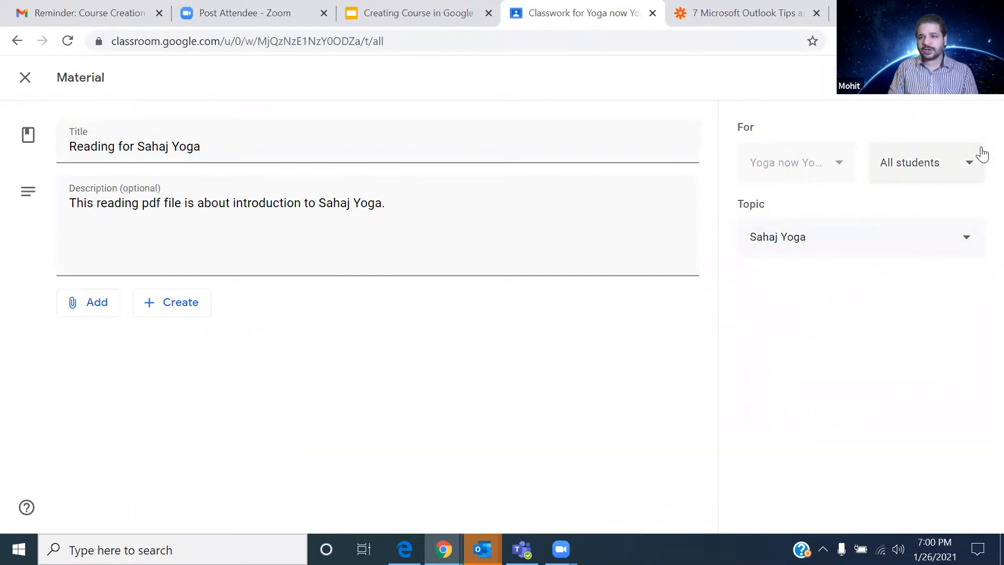
click(969, 163)
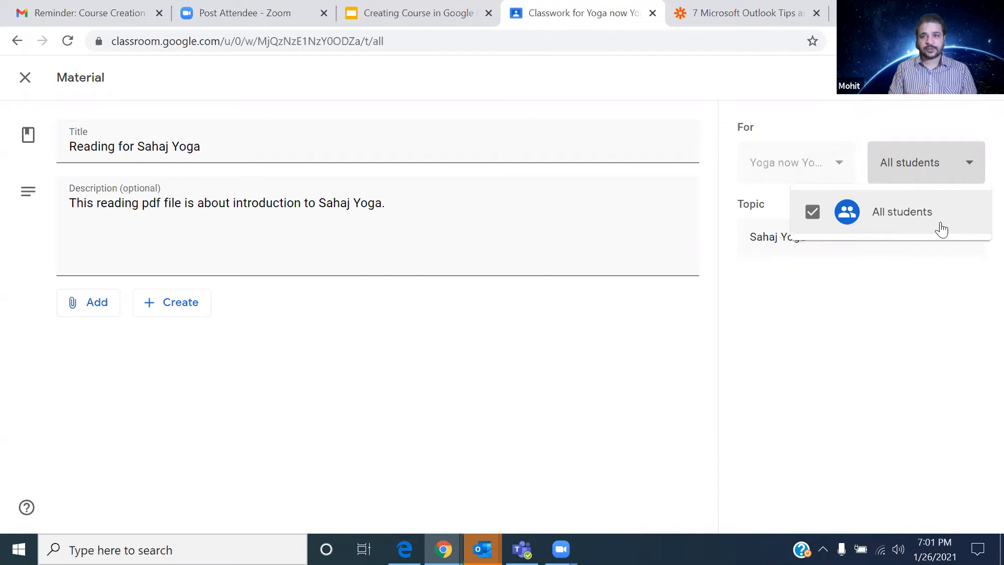
click(929, 269)
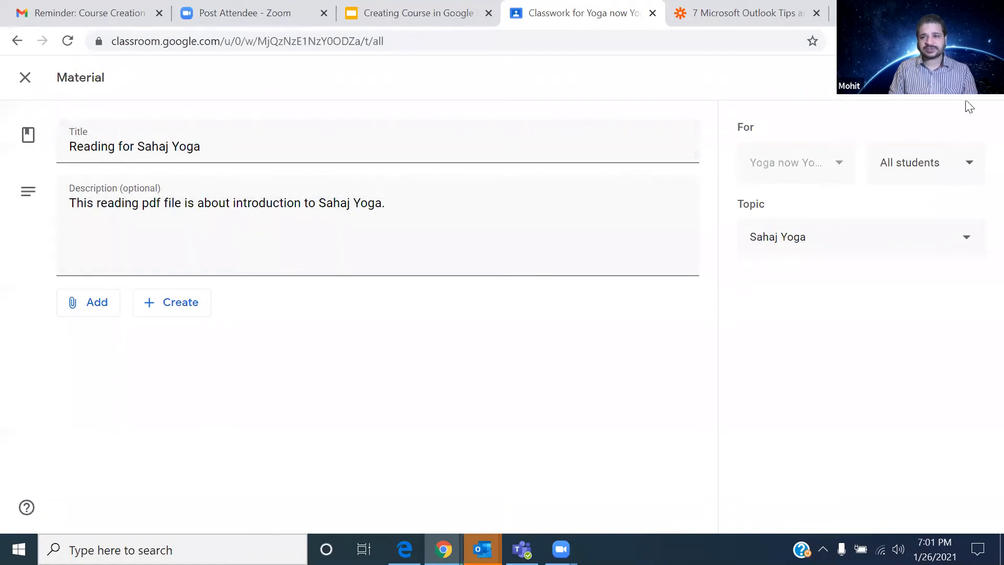
Step: Examine the material's alternatives to immediate posting, including the date and time settings for scheduling, without scheduling it
click(972, 78)
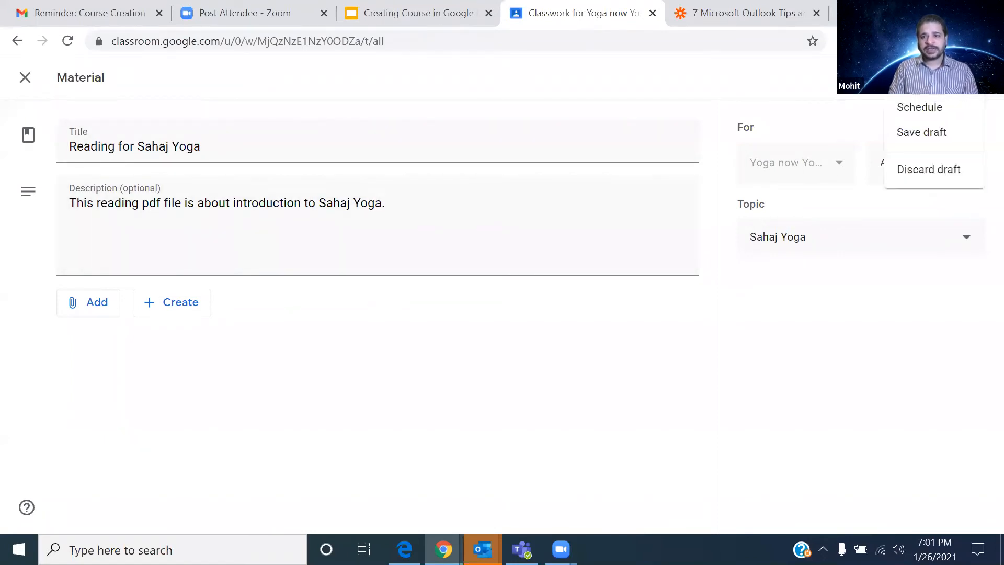
click(928, 297)
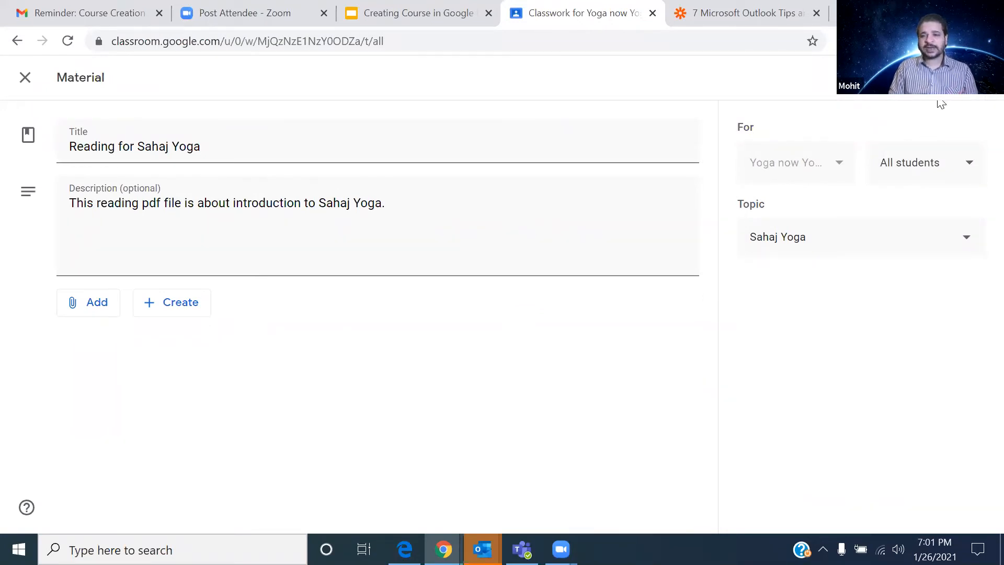
click(980, 77)
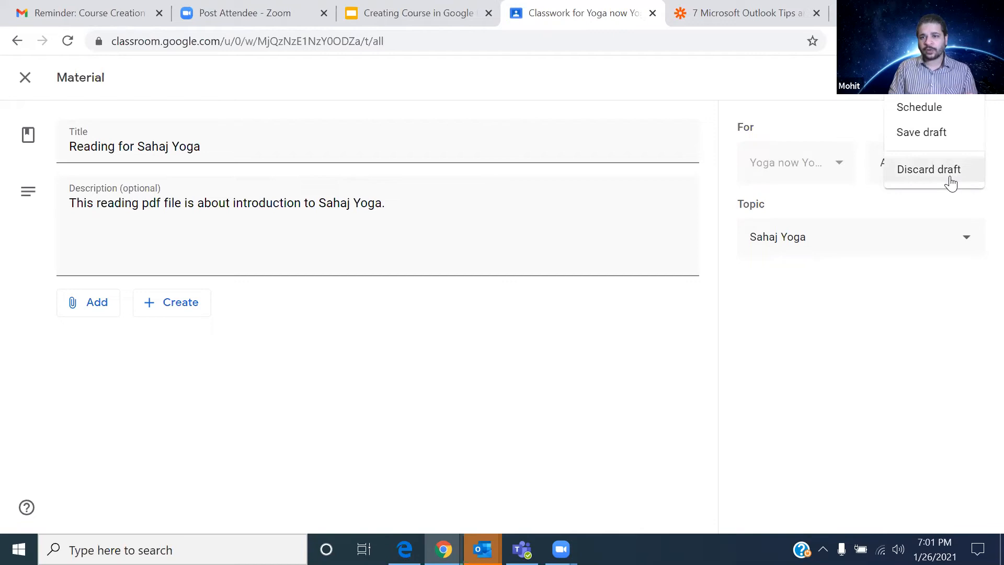
click(955, 118)
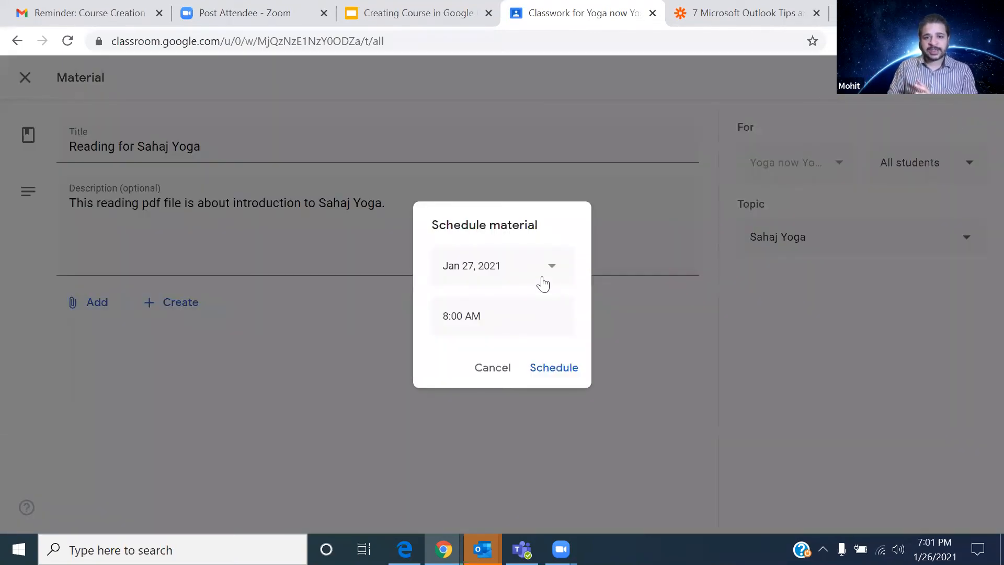
click(550, 278)
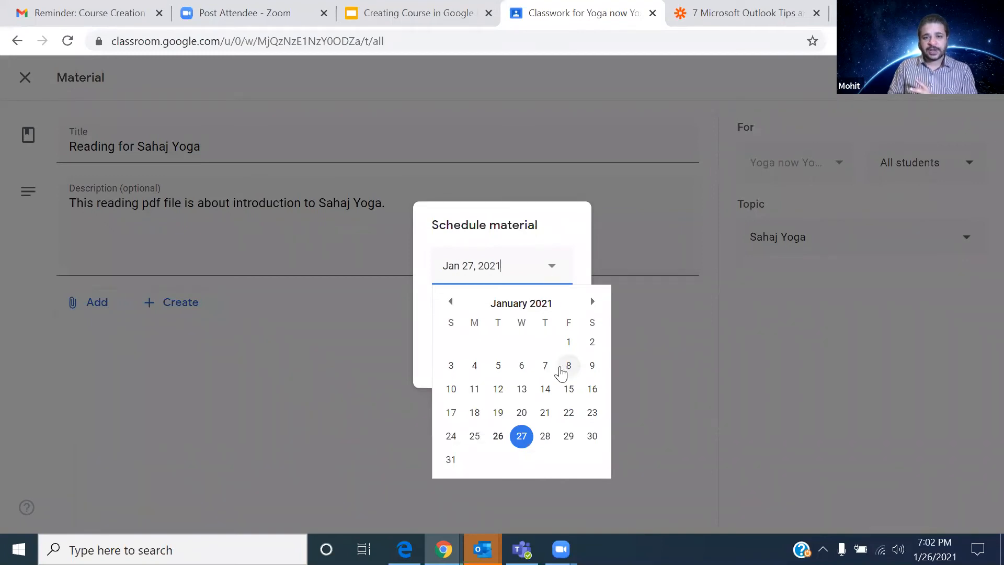
click(784, 360)
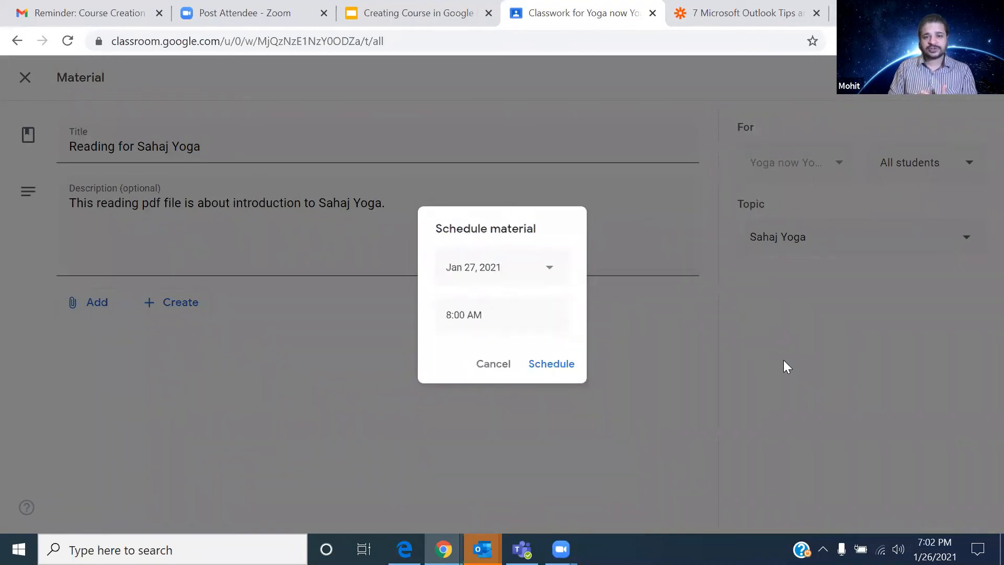
click(783, 359)
click(979, 77)
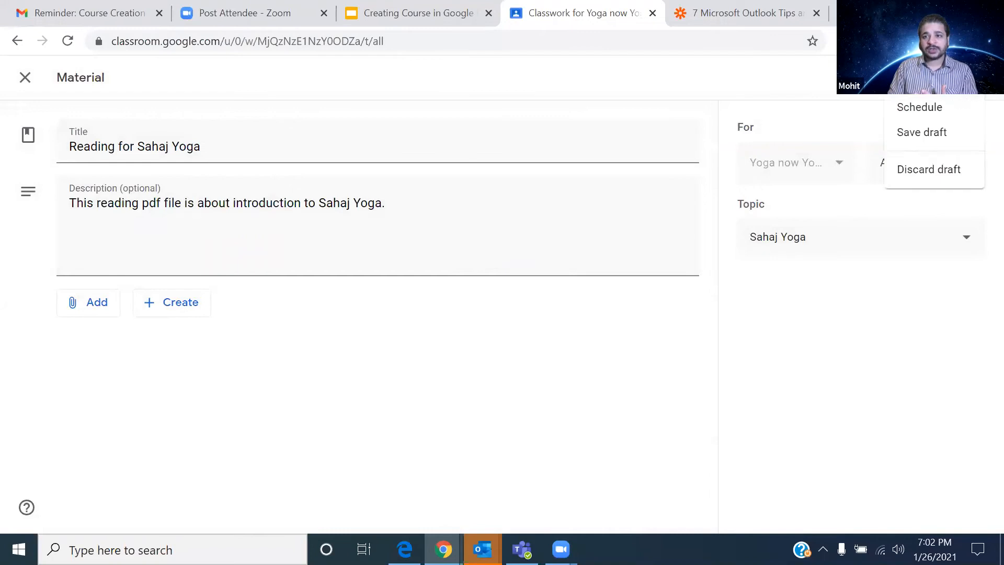
click(939, 110)
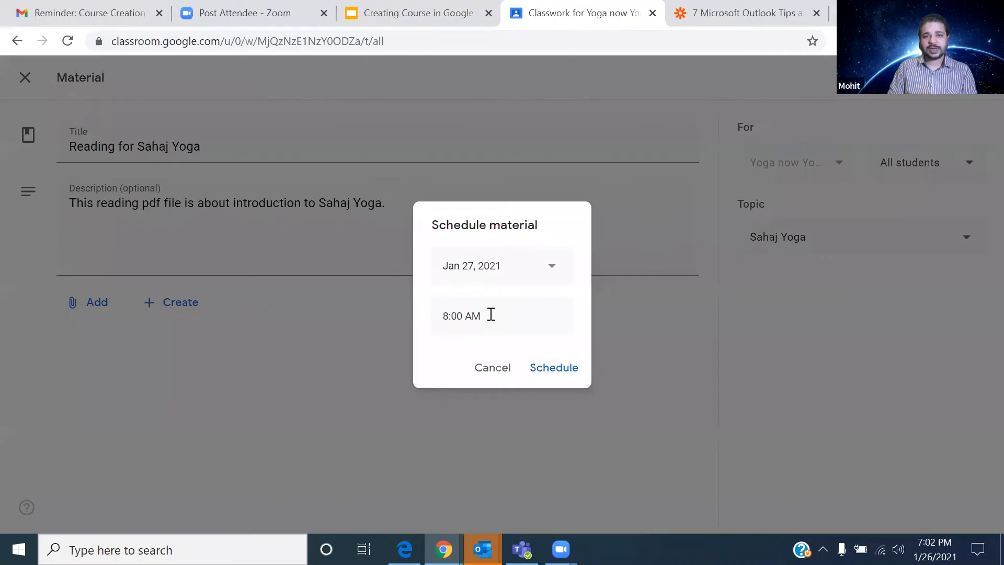
click(507, 379)
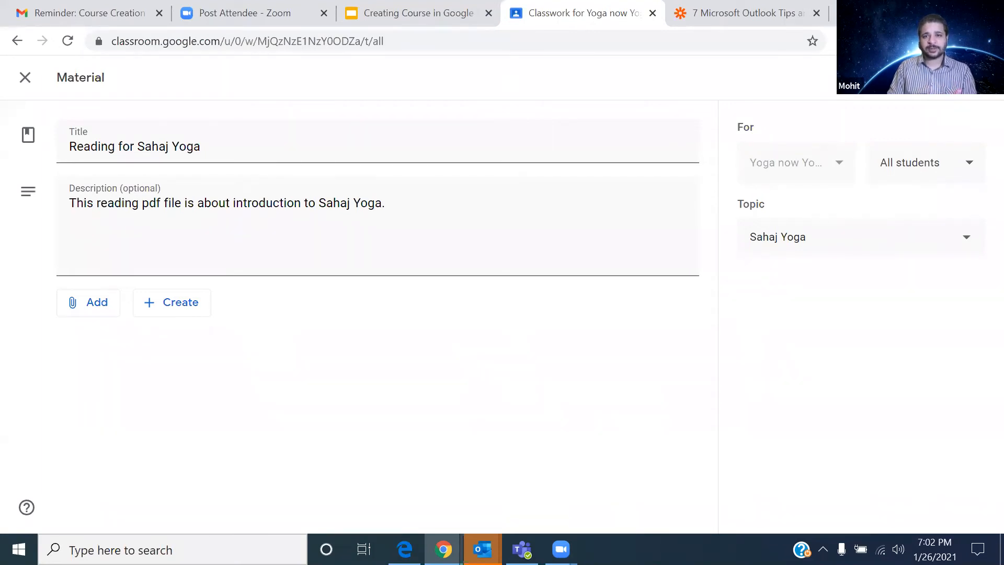
Step: Post the "Reading for Sahaj Yoga" material to the class immediately
click(926, 78)
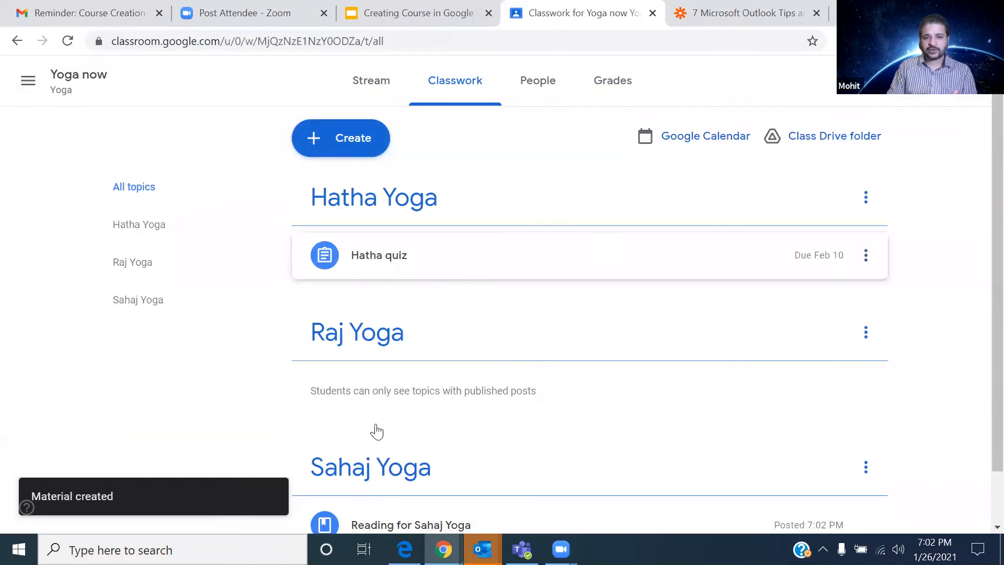
Step: Review the posted items under each classwork topic and the types of classwork that can be created
scroll(370, 477, down, 1)
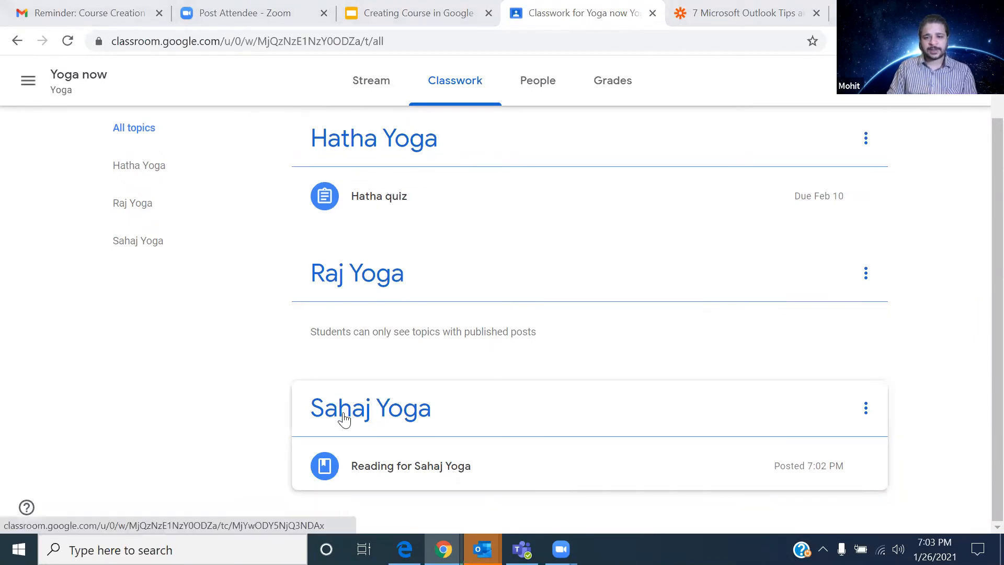
scroll(344, 418, up, 2)
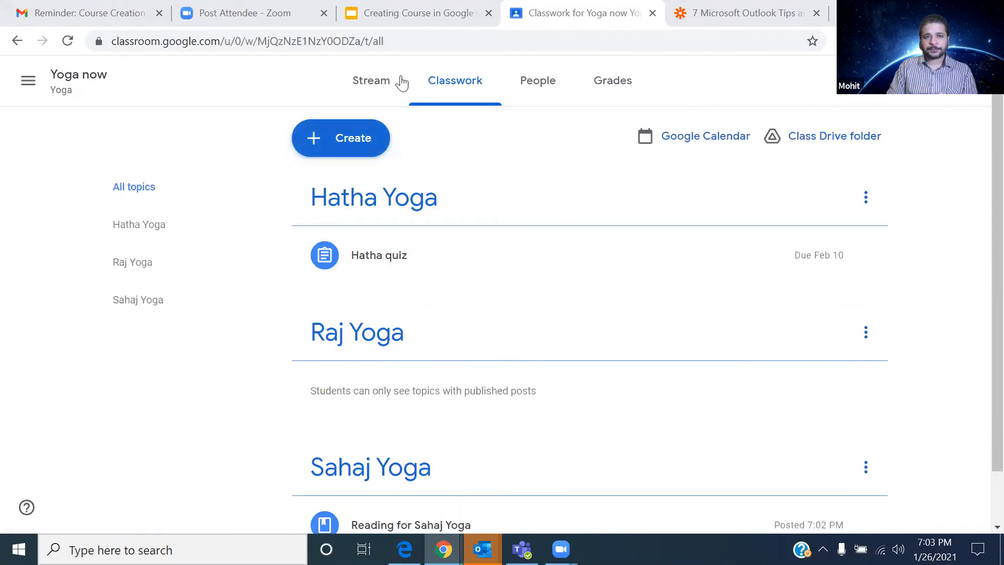
click(354, 152)
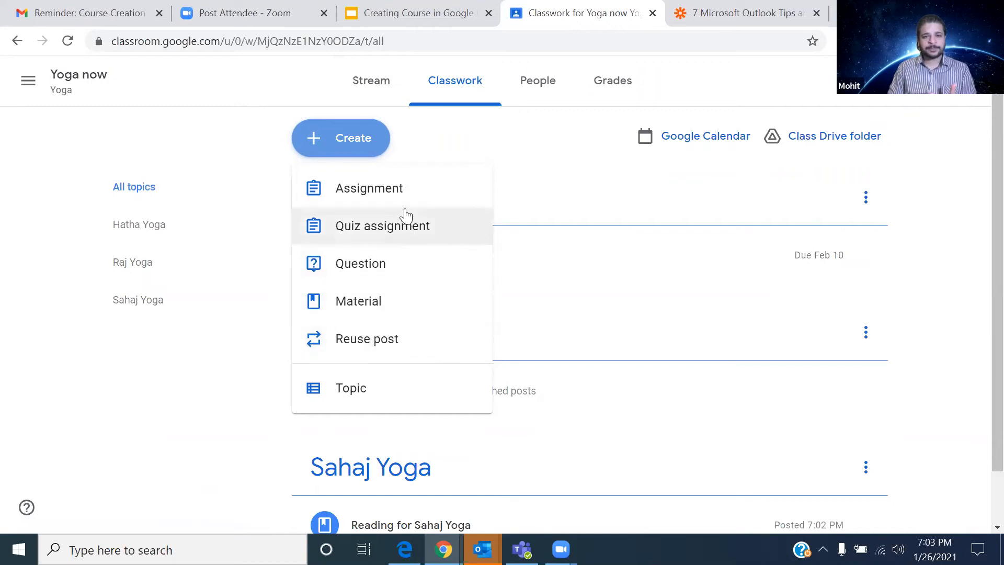
click(473, 131)
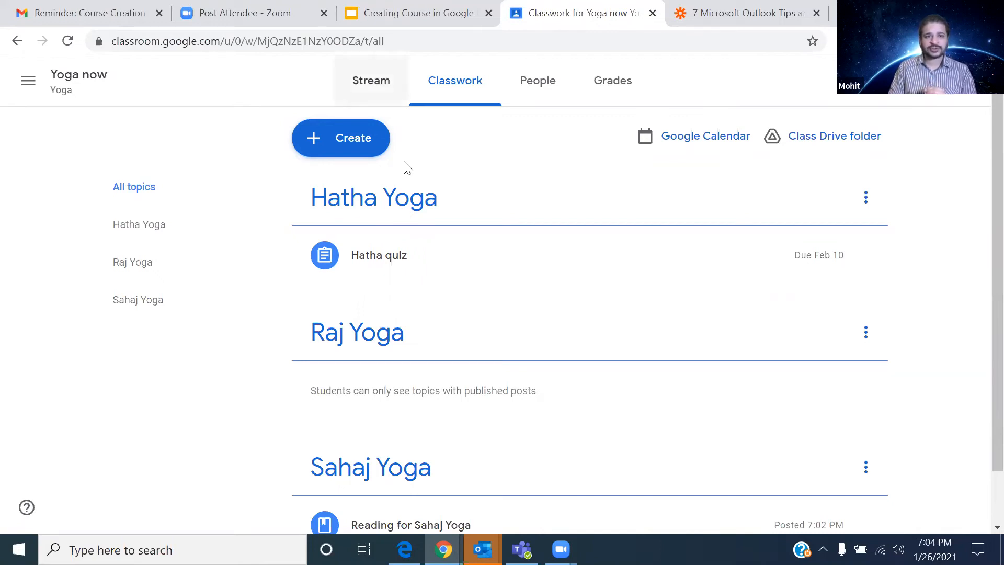
Step: Create a new assignment with the title "Video Assignment"
click(369, 146)
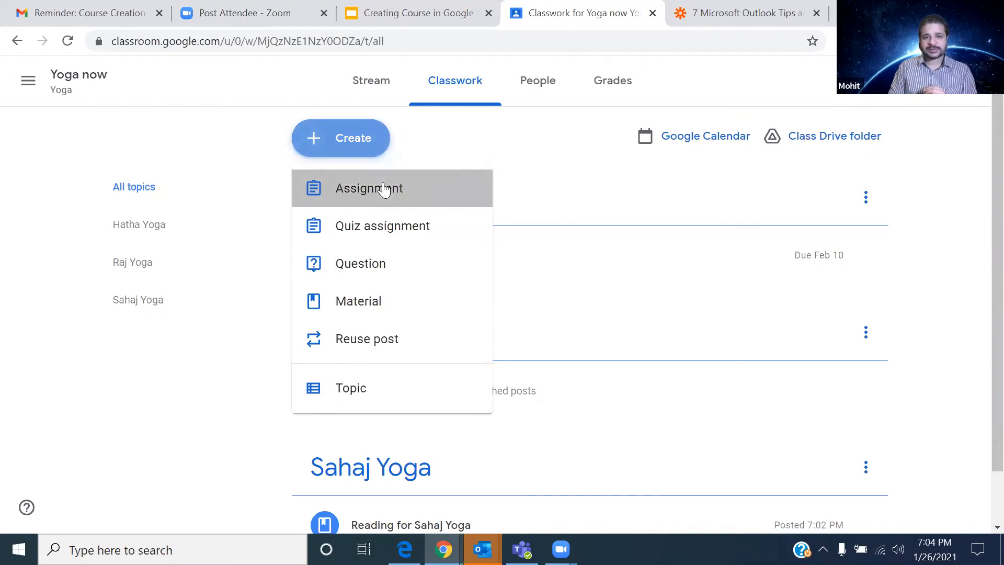
click(384, 188)
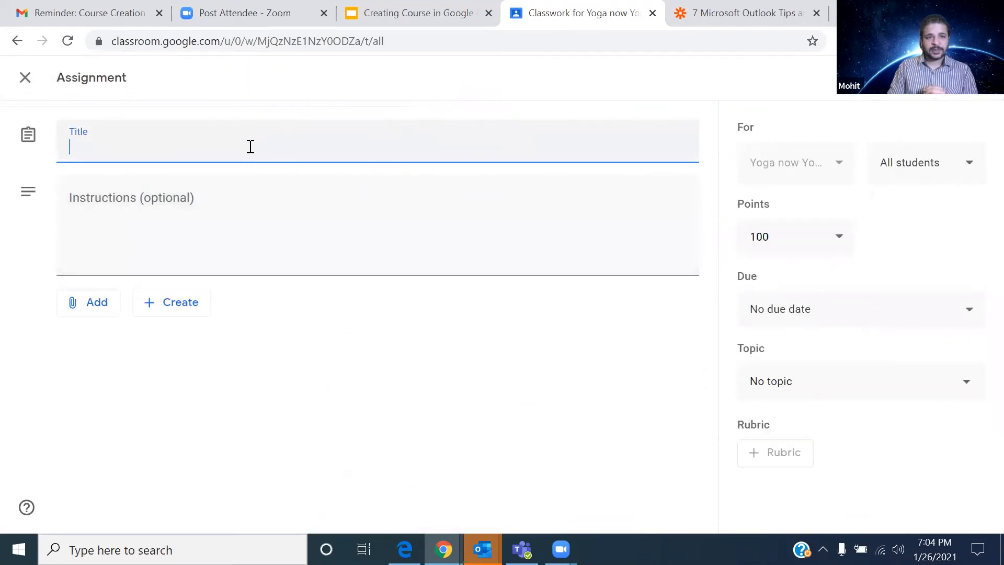
text(As)
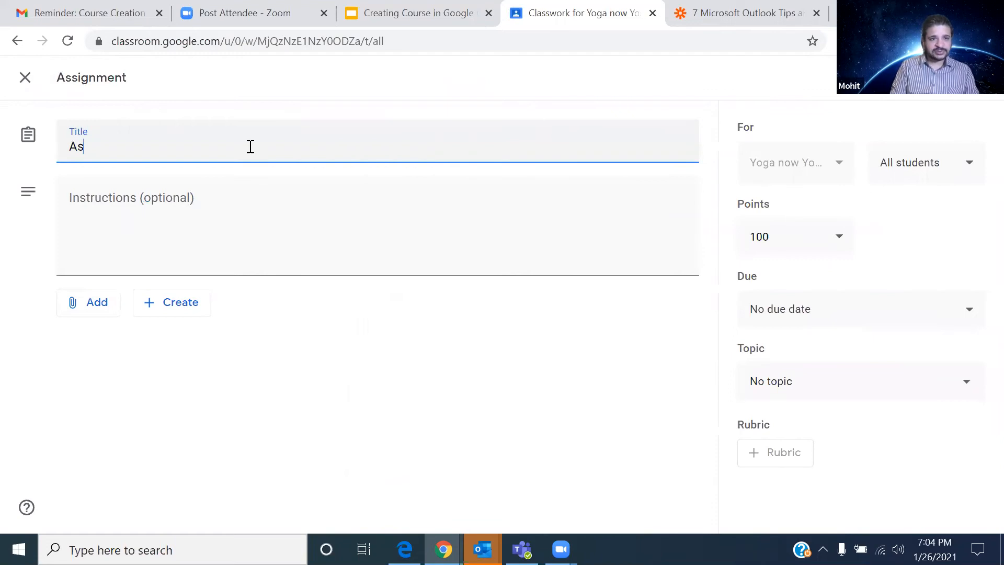
text(sig)
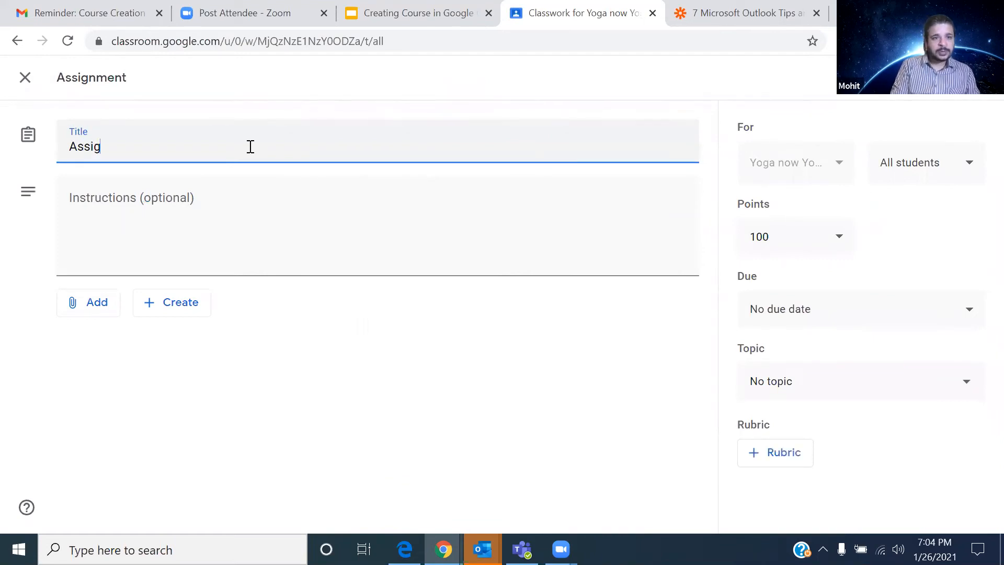
key(BackSpace)
key(BackSpace)
key(BackSpace)
key(BackSpace)
key(BackSpace)
text(Video )
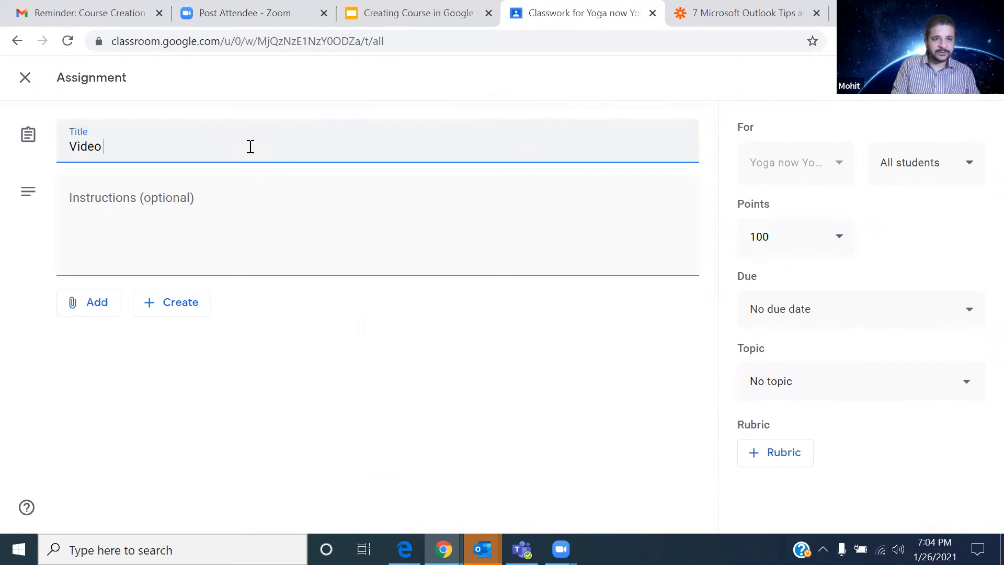
text(Assi)
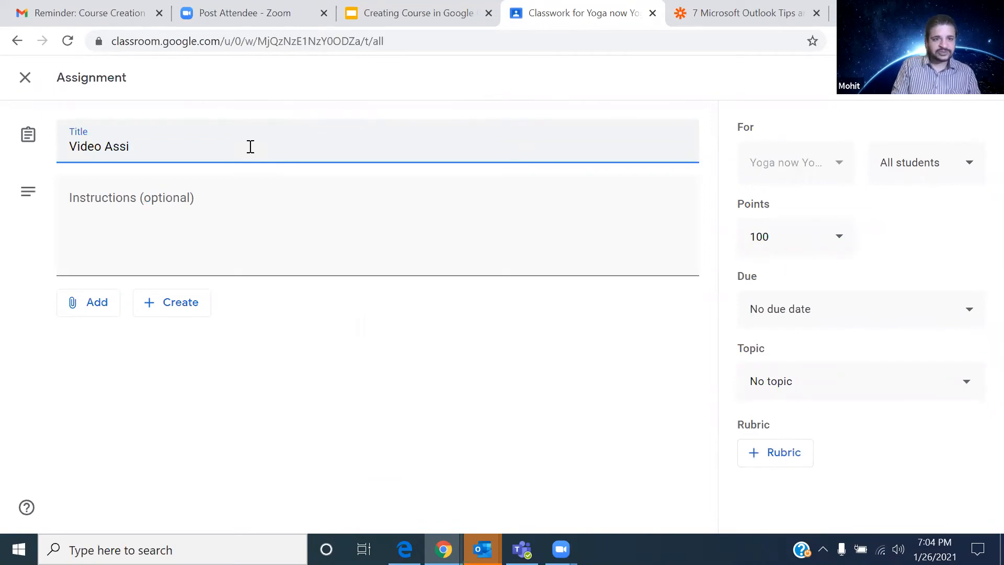
text(gnmn)
key(BackSpace)
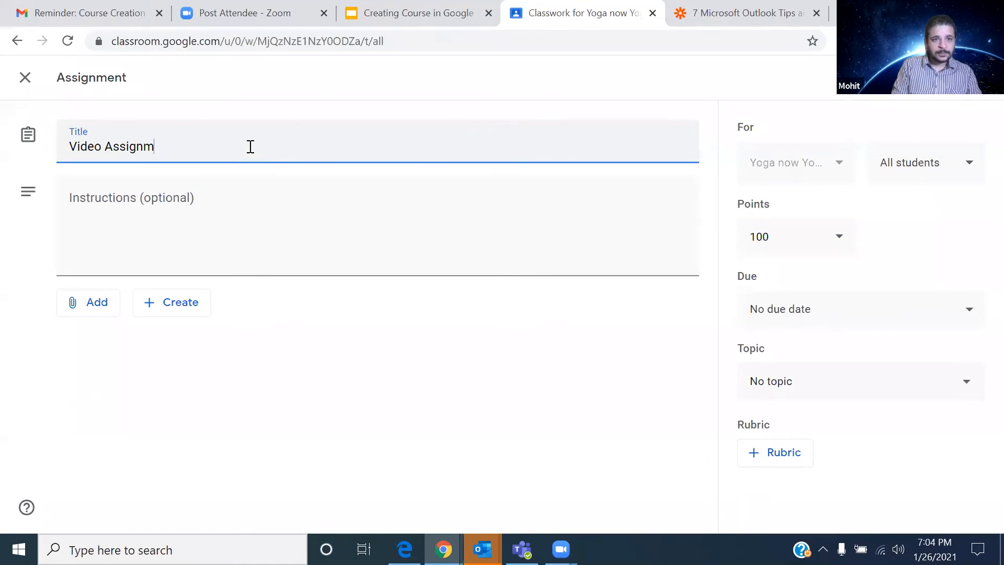
text(ent)
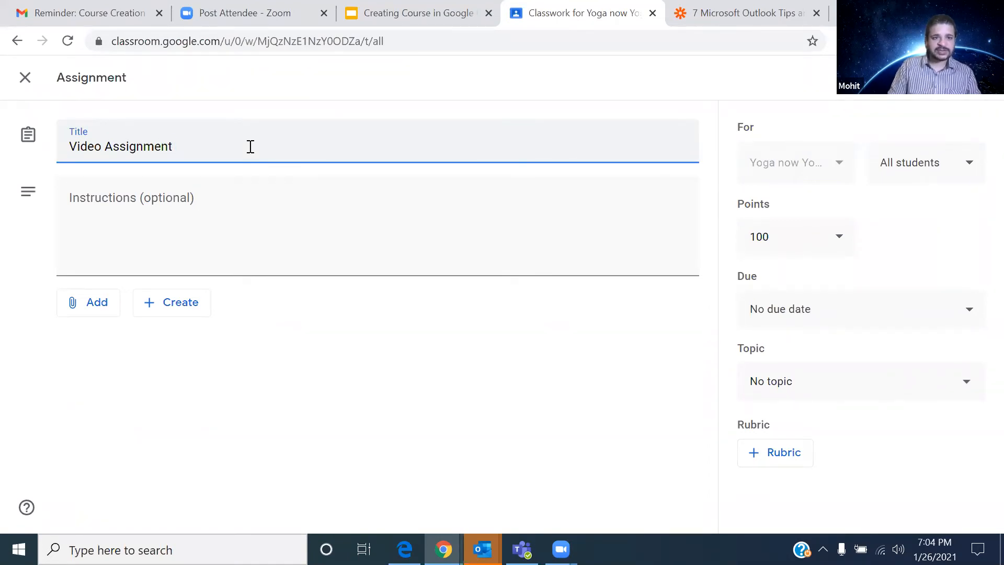
Step: Begin the assignment's instructions with "Hi, please make a video about a practice in Hatha Yoga"
click(263, 200)
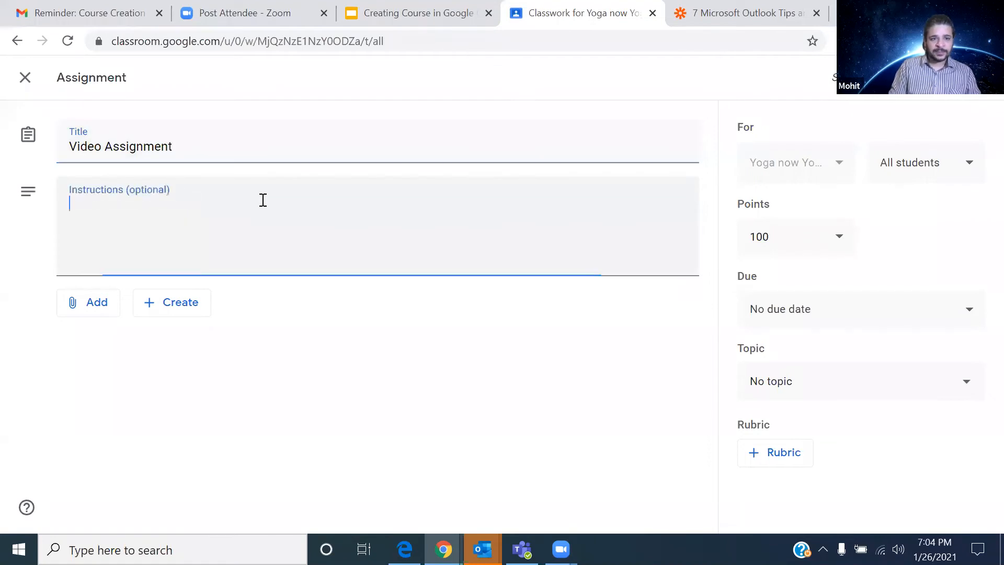
text(Hi, please ma )
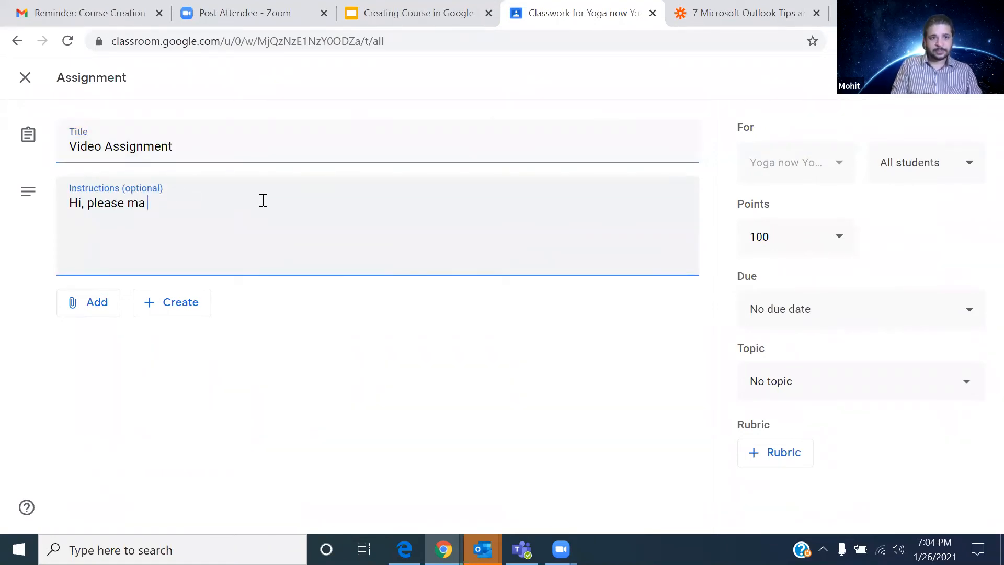
text(ke a v)
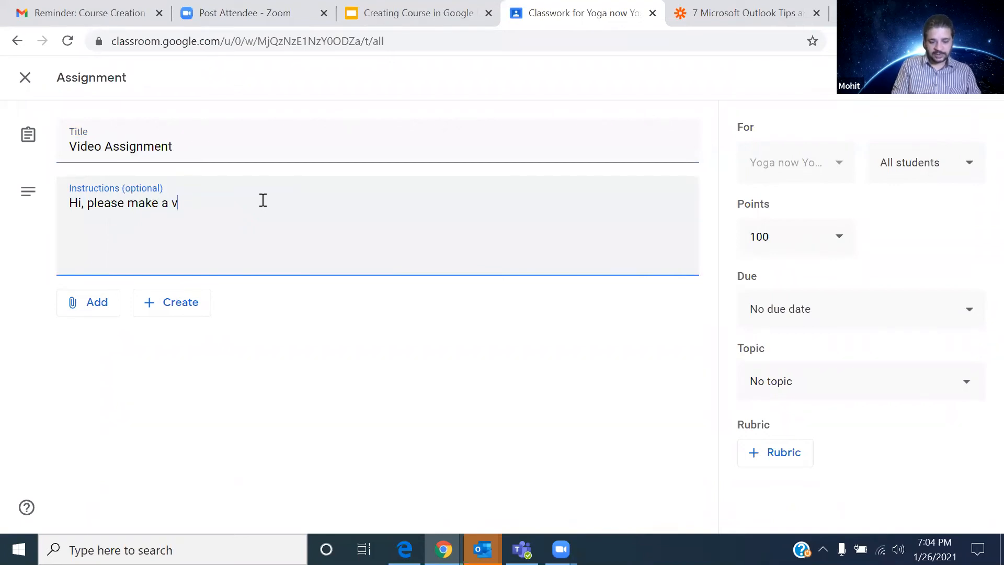
text(ideo ab)
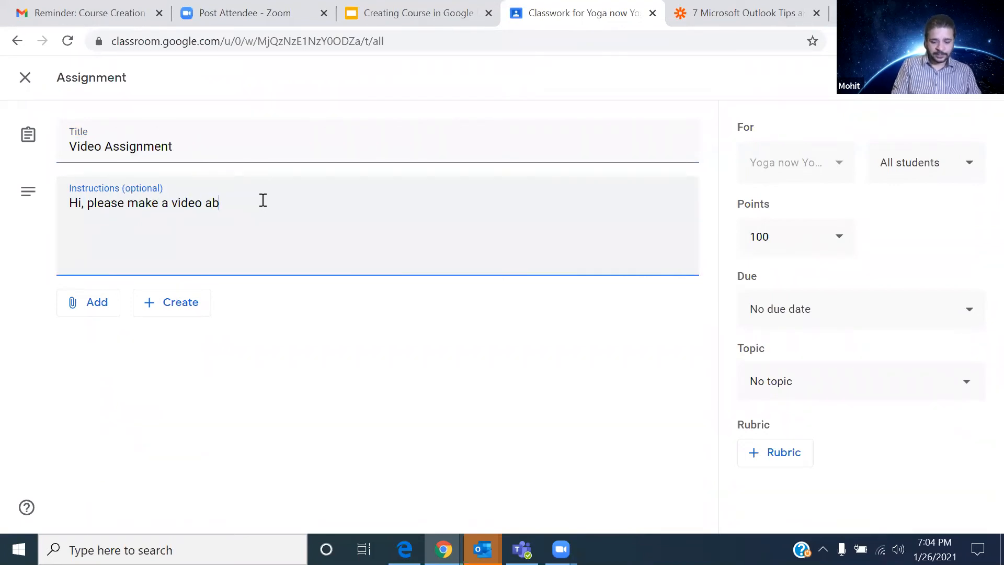
text(out a pra)
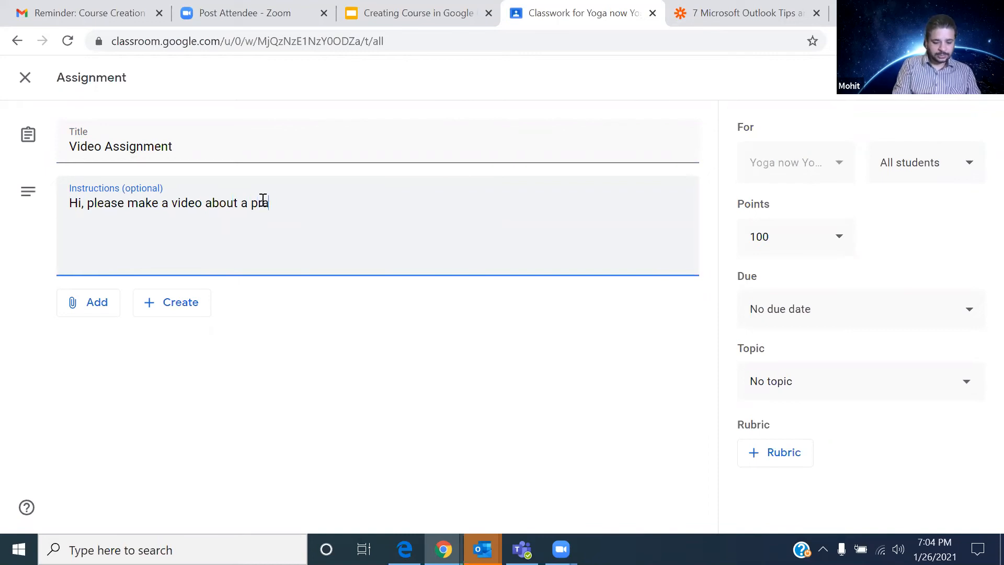
text(ctice )
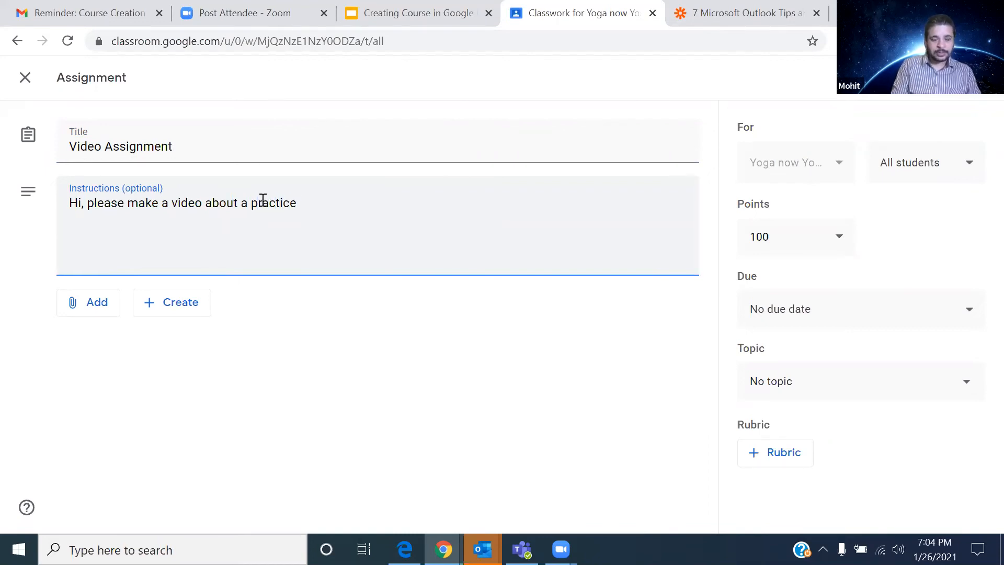
text(in Hathat)
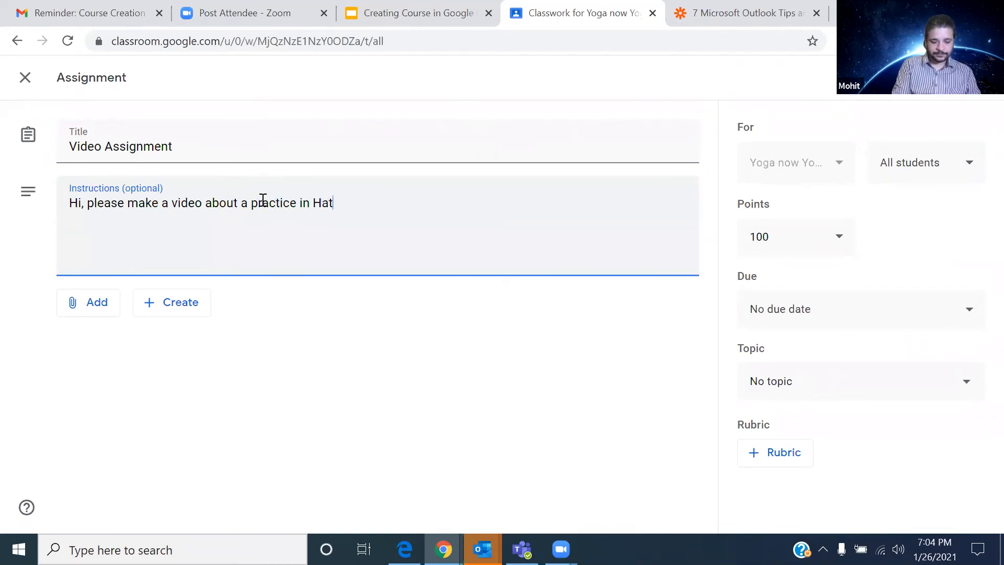
key(BackSpace)
key(BackSpace)
text(ya)
key(BackSpace)
key(BackSpace)
key(BackSpace)
text(a )
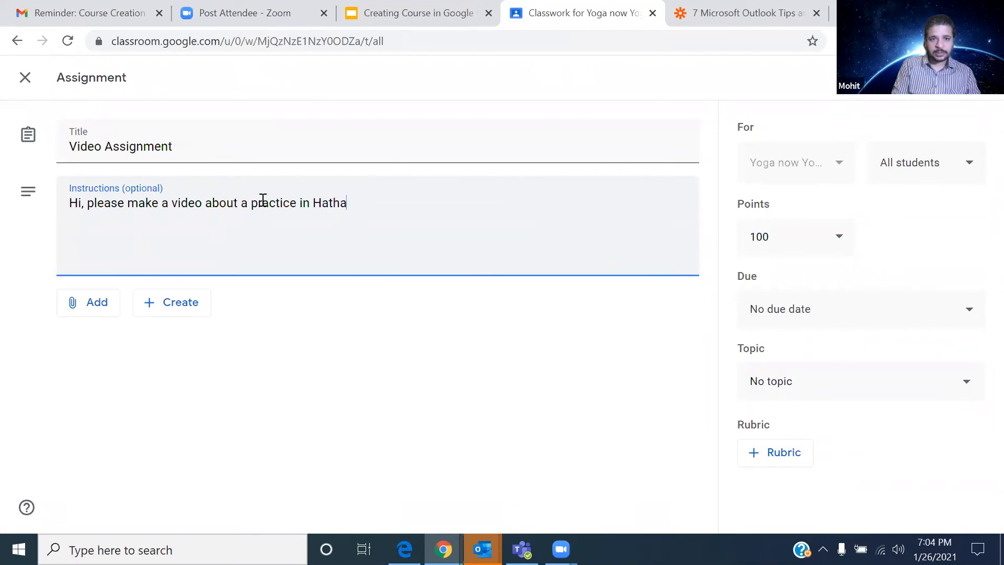
text(Yo)
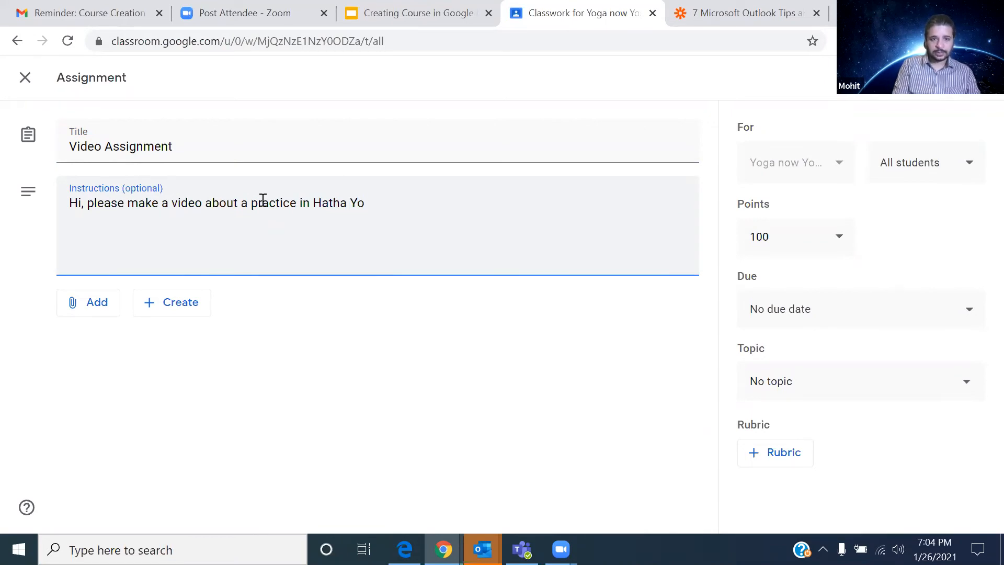
text(gad)
key(BackSpace)
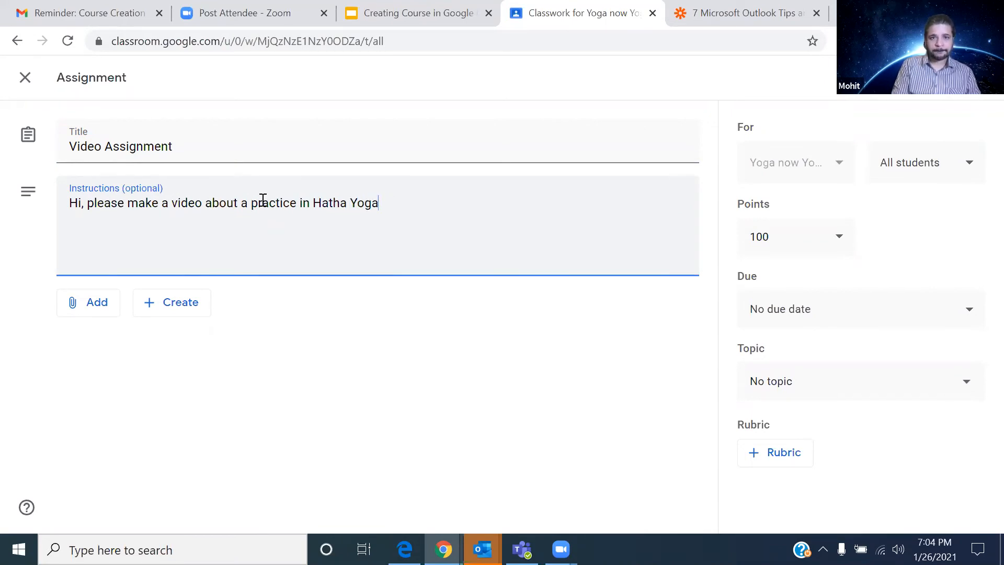
Step: Complete the instructions with "and share the benefits of that practice." and insert "for 2 minutes" after "make a video"
text(and )
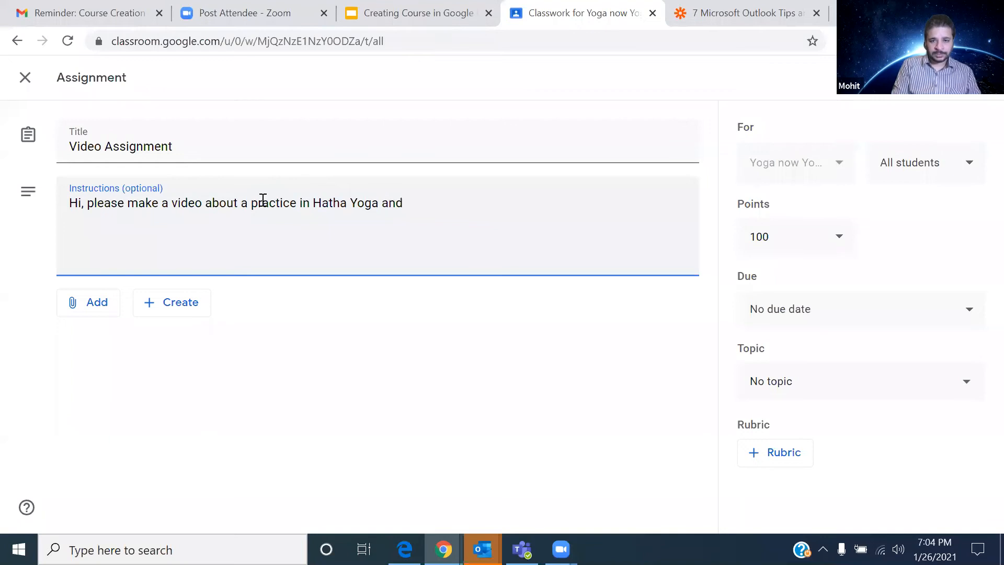
text(share he)
key(BackSpace)
key(BackSpace)
text(he)
key(BackSpace)
key(BackSpace)
text(the benefits of)
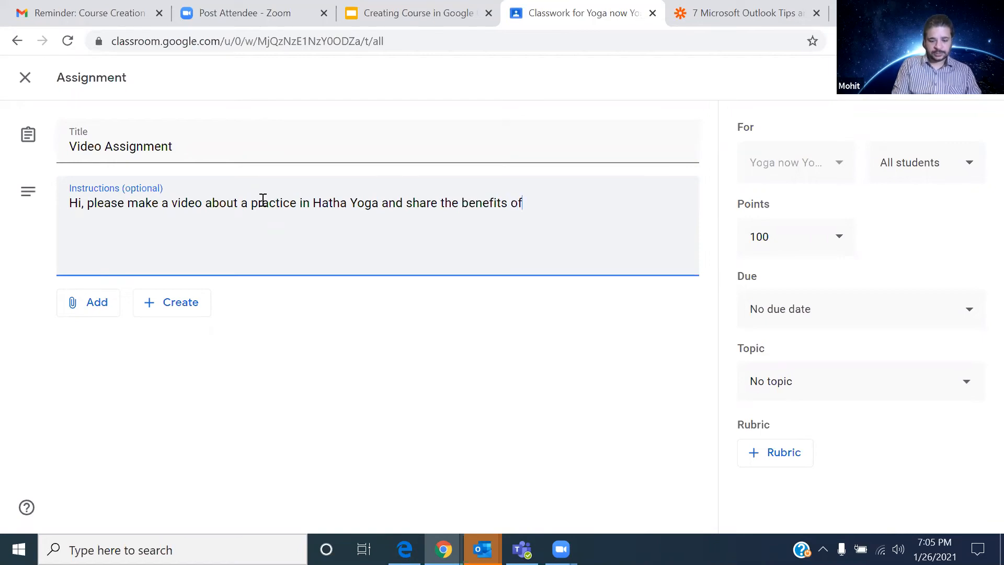
text( that prac)
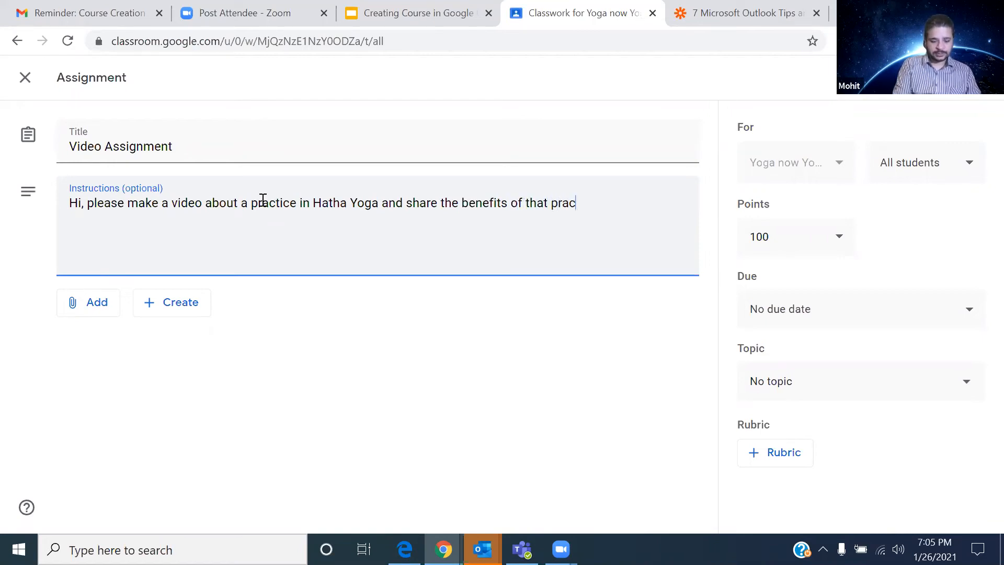
text(tice)
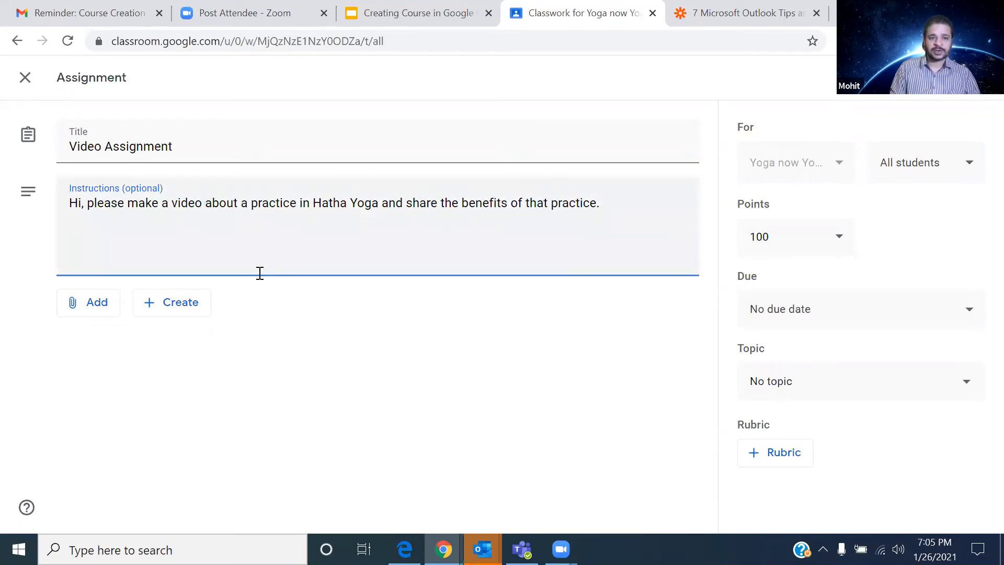
text(for )
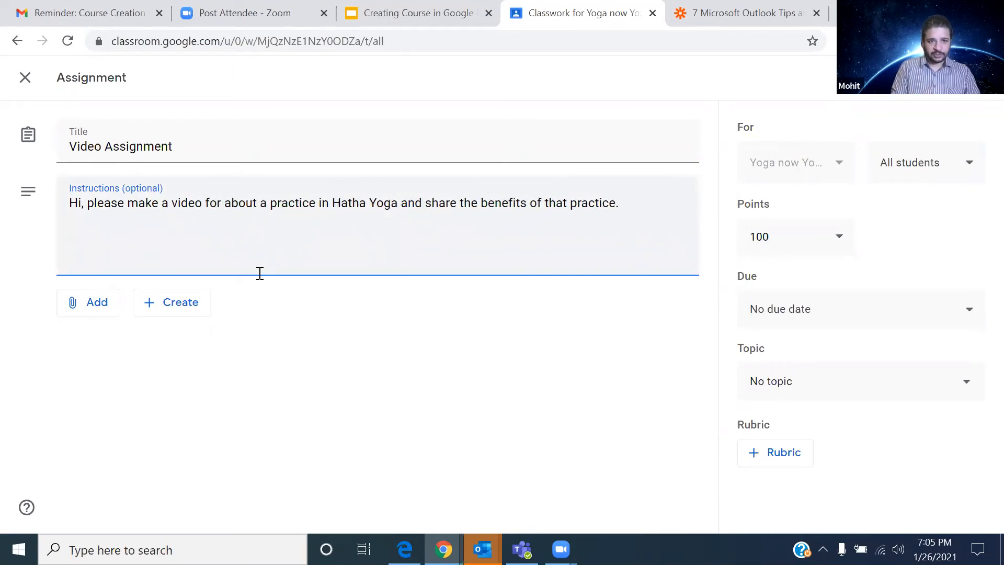
text(2 minutes)
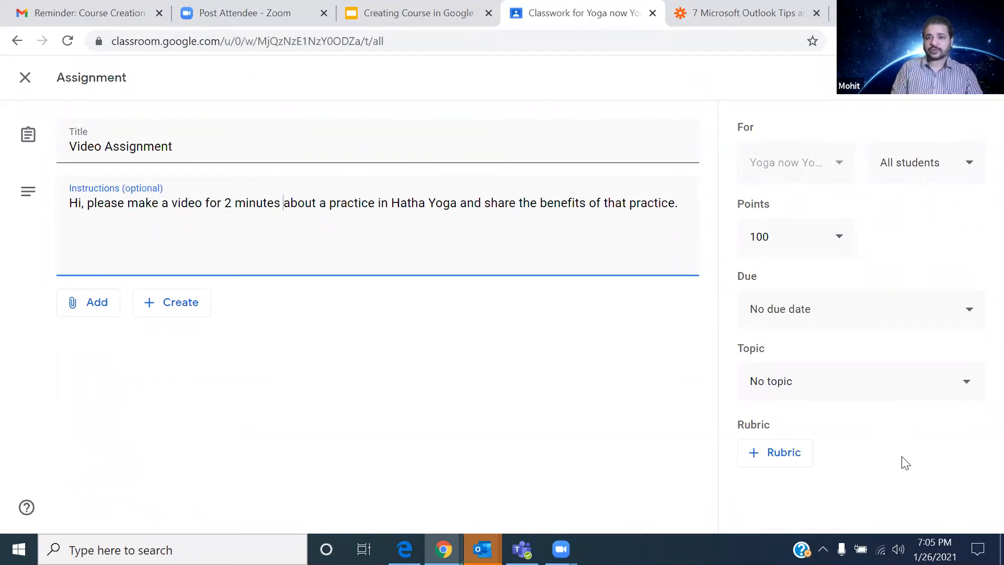
Step: Check which students can receive the assignment and set its points to 10
click(975, 168)
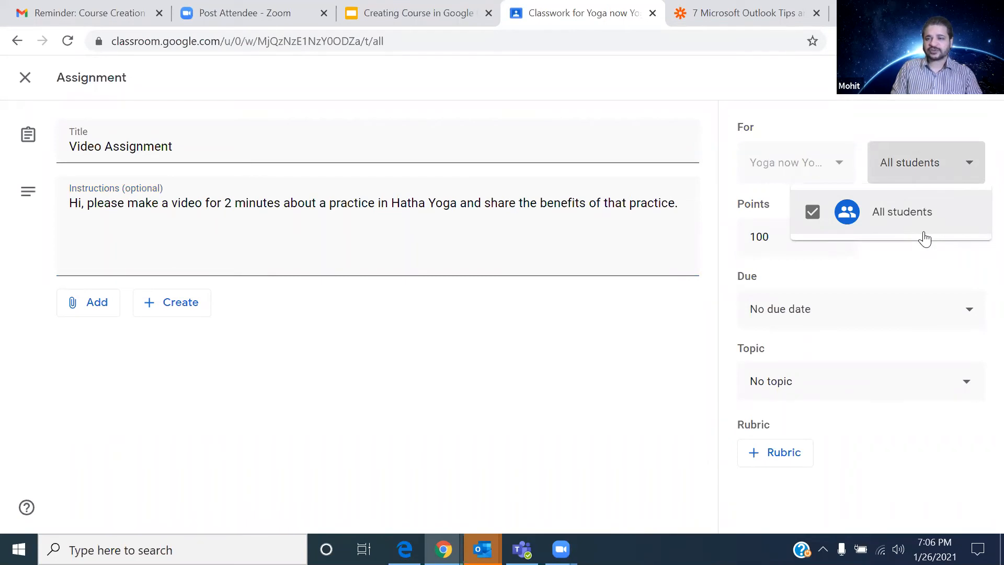
click(665, 304)
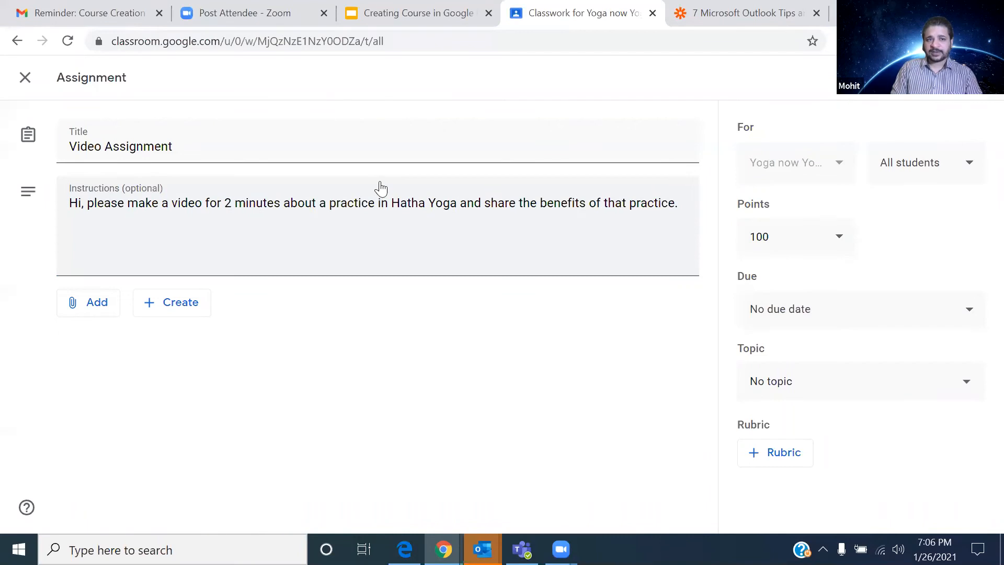
click(840, 248)
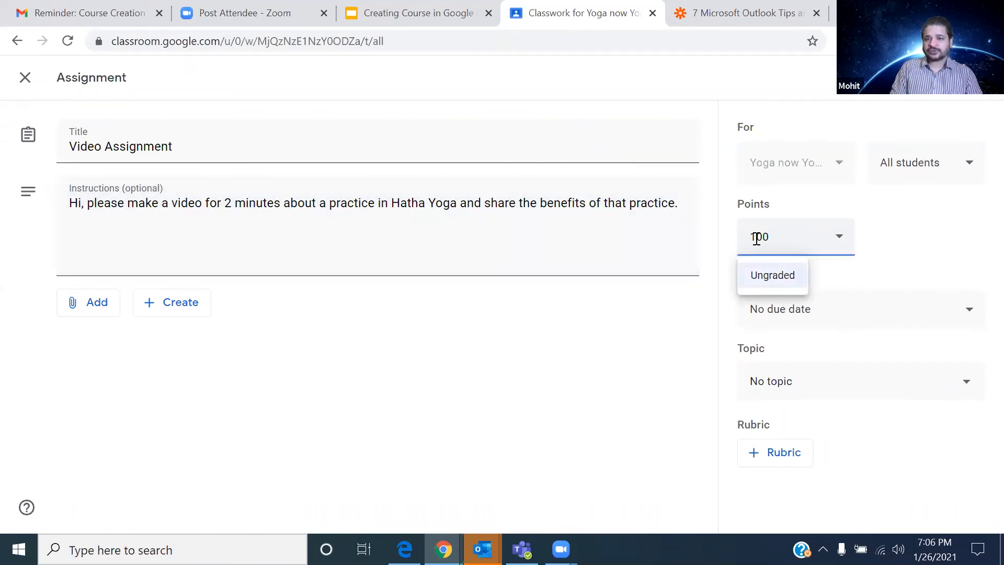
key(BackSpace)
key(BackSpace)
key(BackSpace)
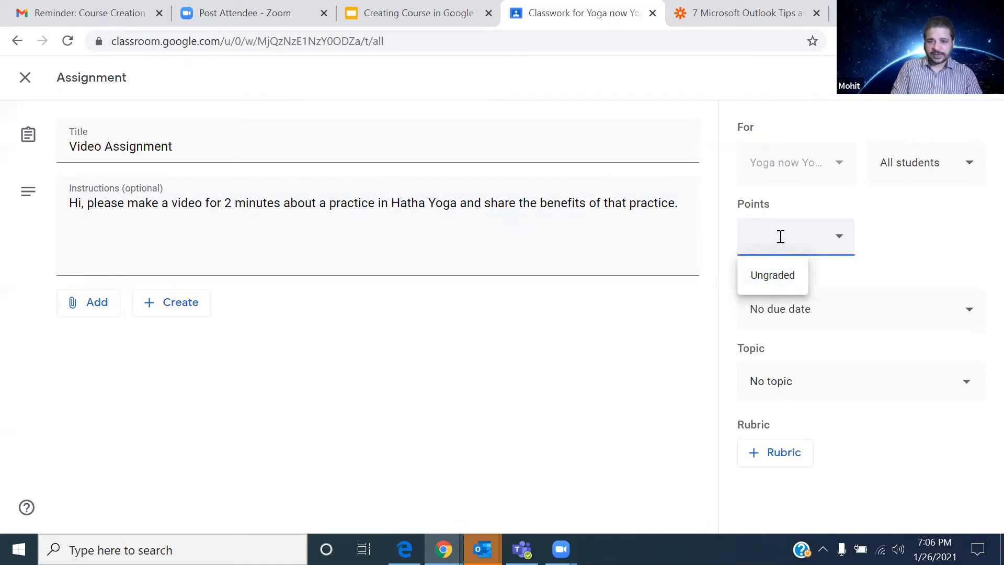
text(34)
key(BackSpace)
key(BackSpace)
text(10)
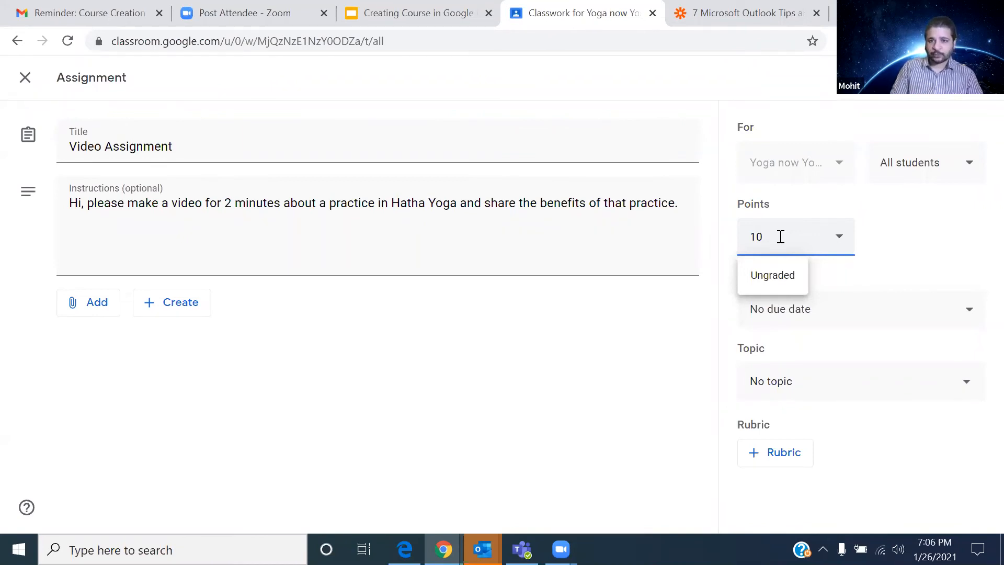
Step: Try the Ungraded option for the assignment, and set its points to 100 instead
click(777, 277)
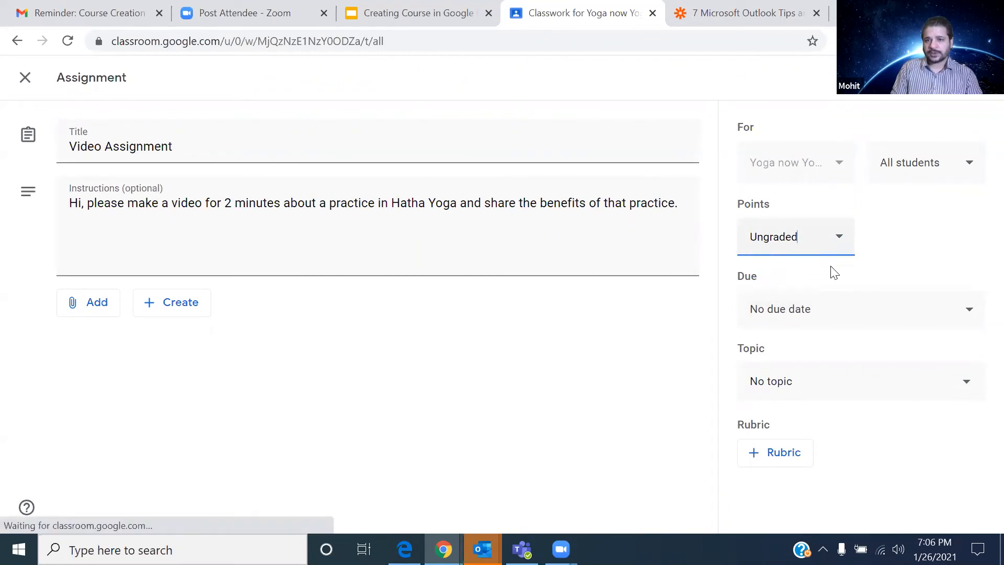
click(809, 236)
key(BackSpace)
key(BackSpace)
key(BackSpace)
key(BackSpace)
key(BackSpace)
key(BackSpace)
key(BackSpace)
key(BackSpace)
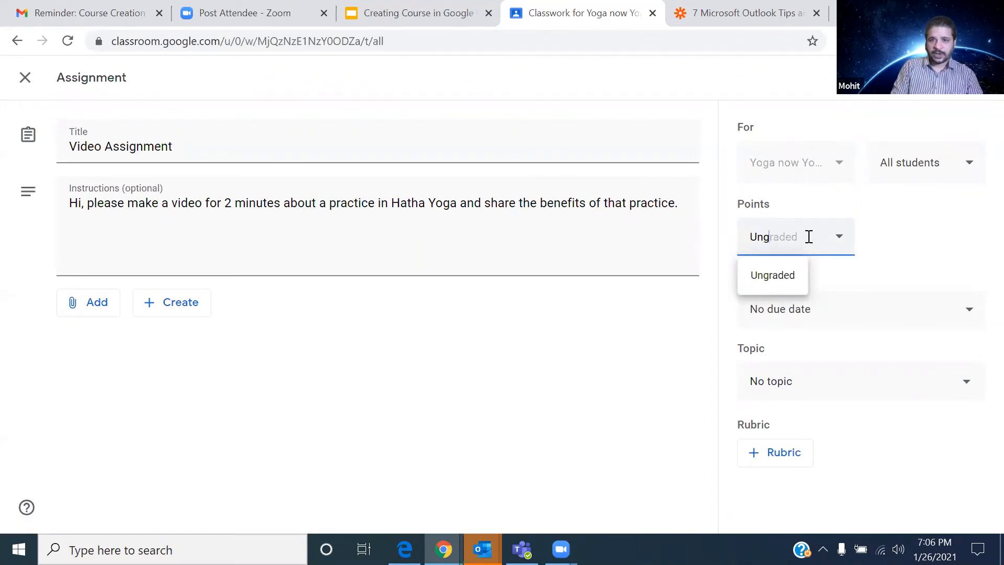
text(100)
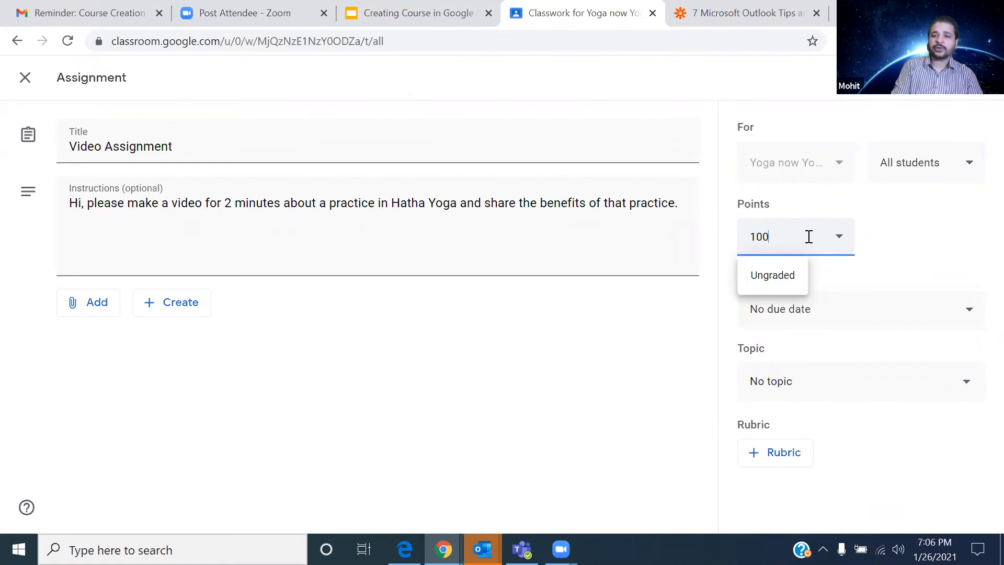
click(925, 246)
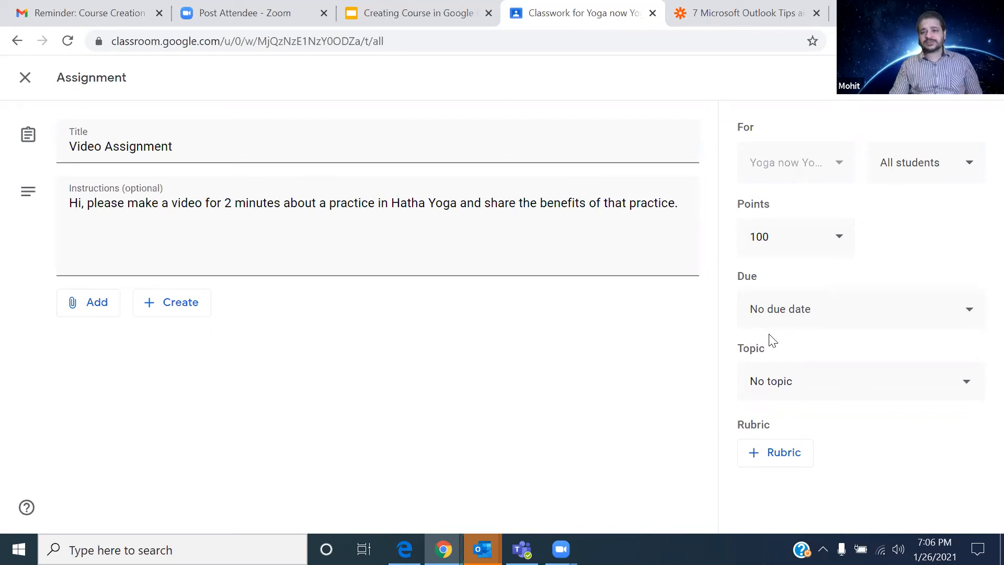
Step: Set the assignment's due date to Feb 7, 2021 at 11:59 PM and its topic to Hatha Yoga
click(951, 309)
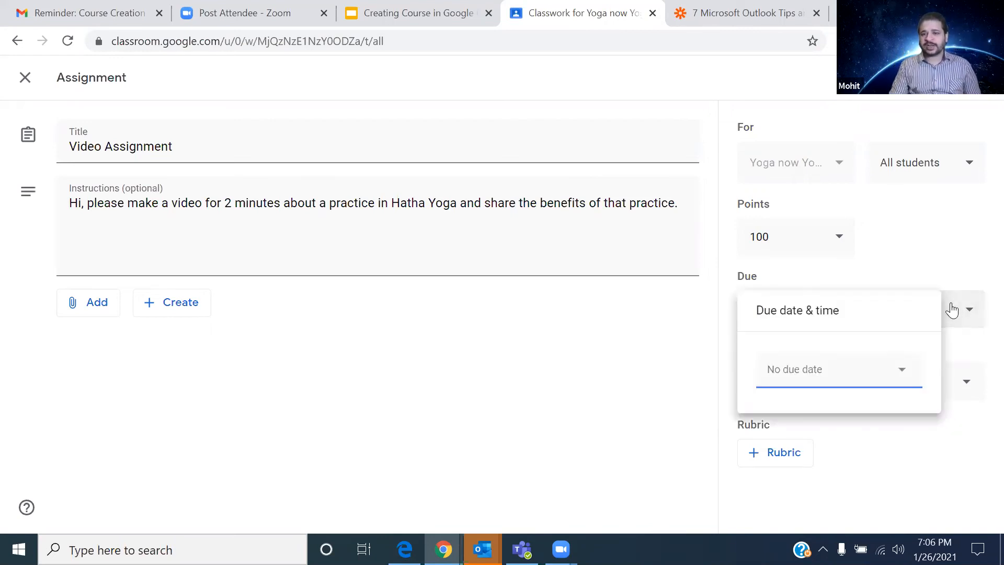
click(902, 370)
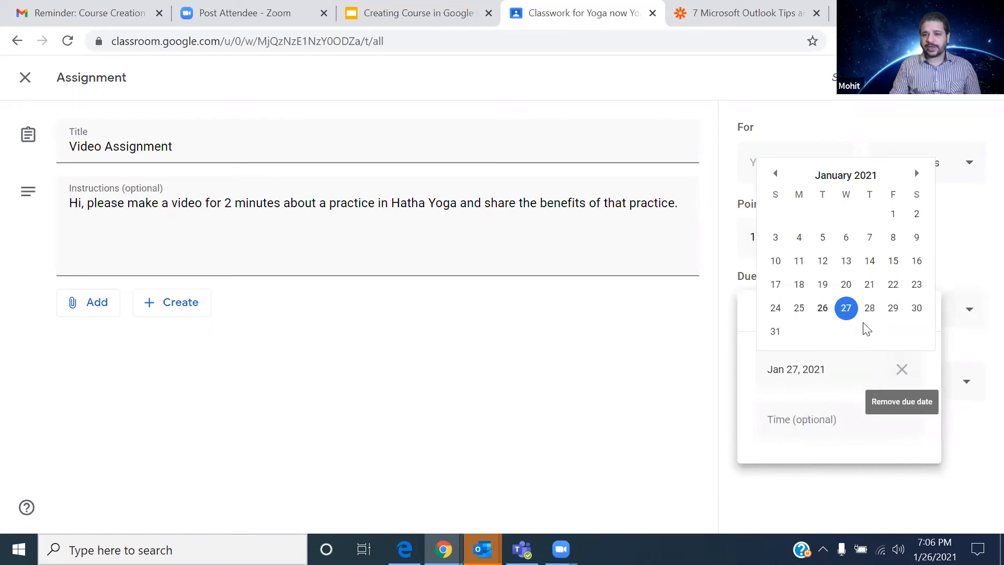
click(916, 174)
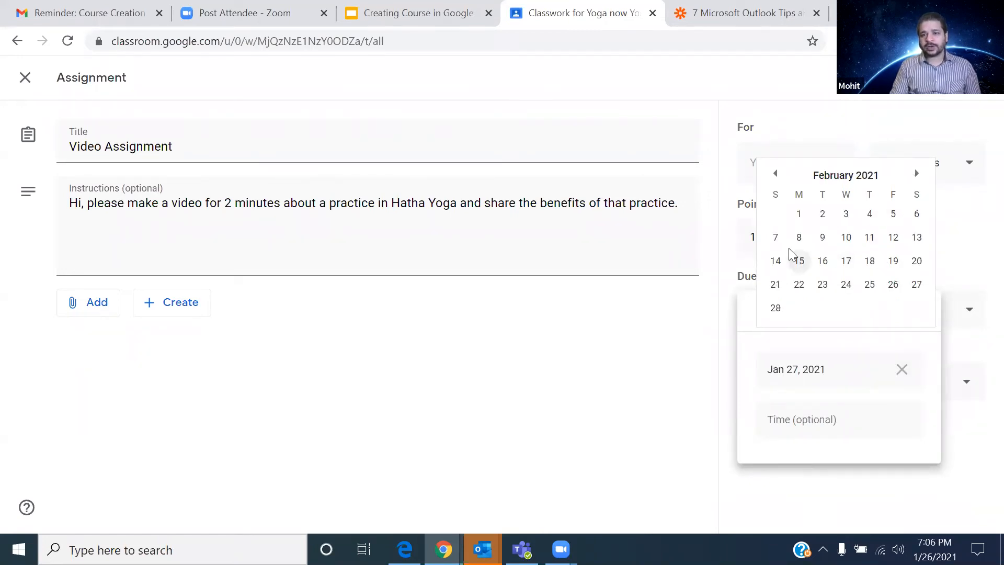
click(776, 238)
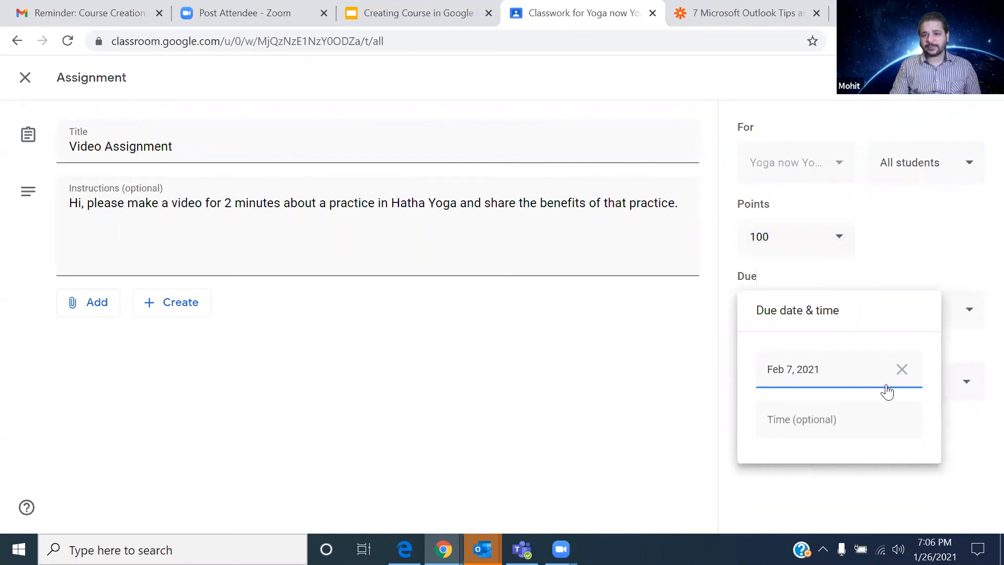
click(826, 422)
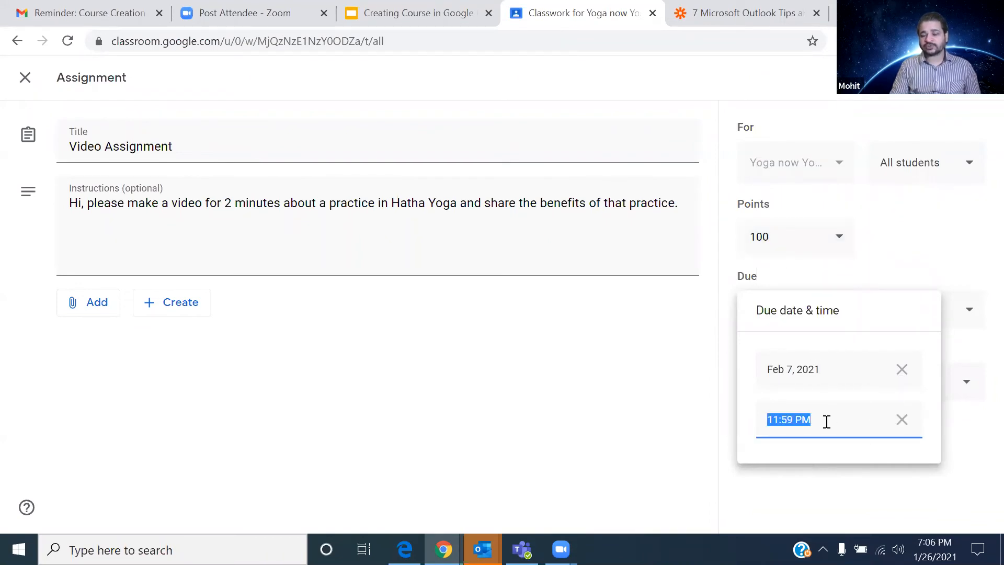
click(856, 497)
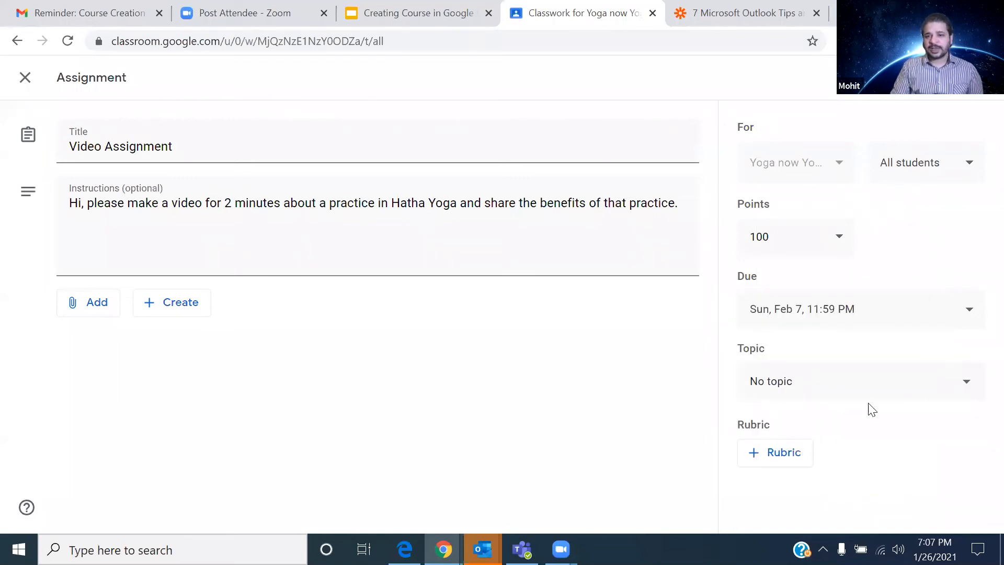
click(966, 389)
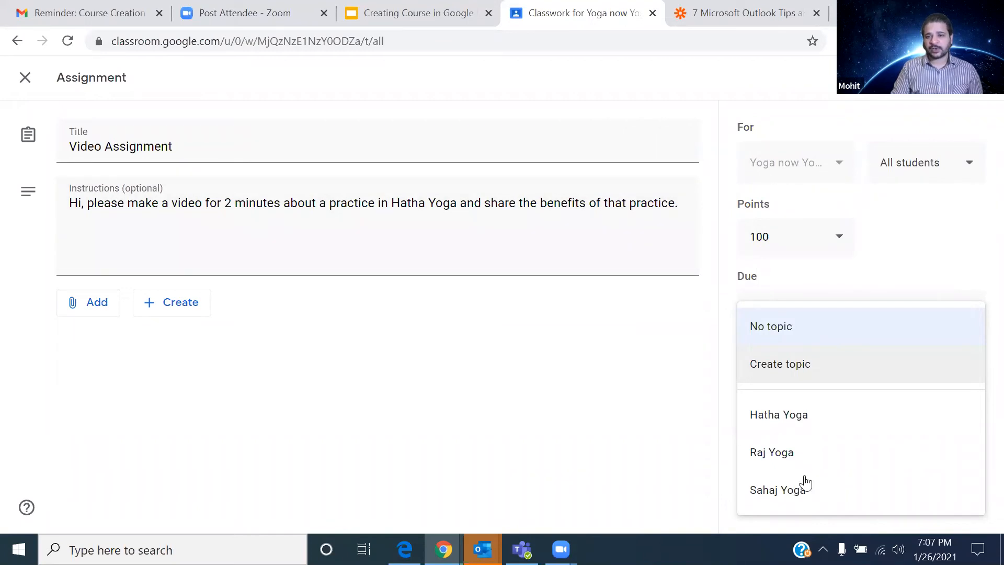
click(820, 420)
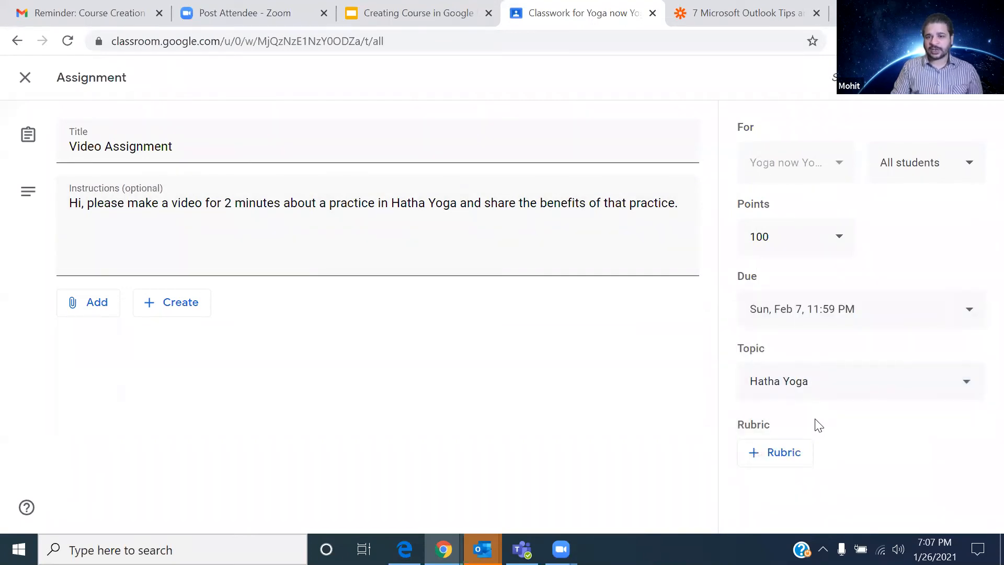
Step: Try out a new scoring rubric for the assignment with points sorted in ascending order, and discard it
click(803, 459)
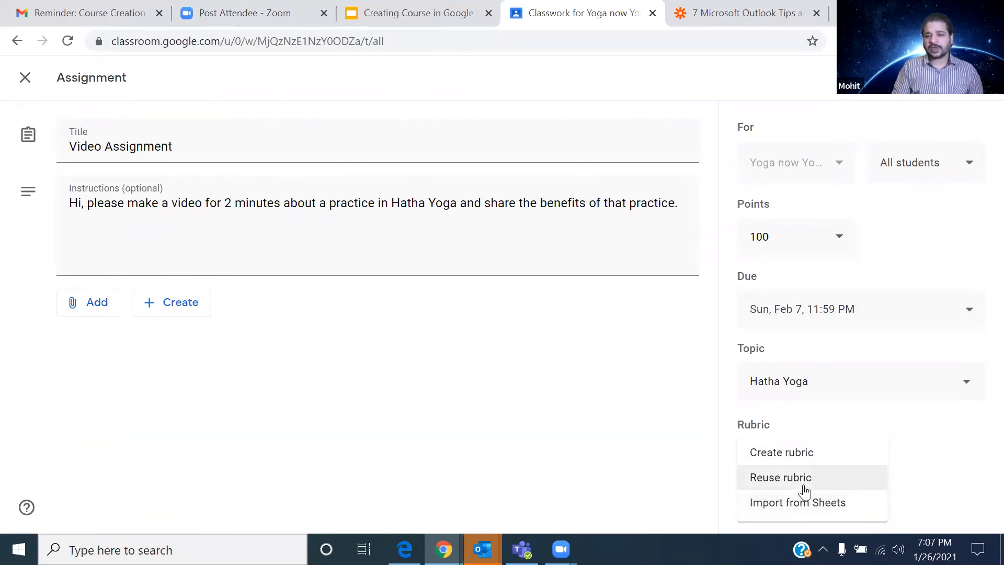
click(796, 455)
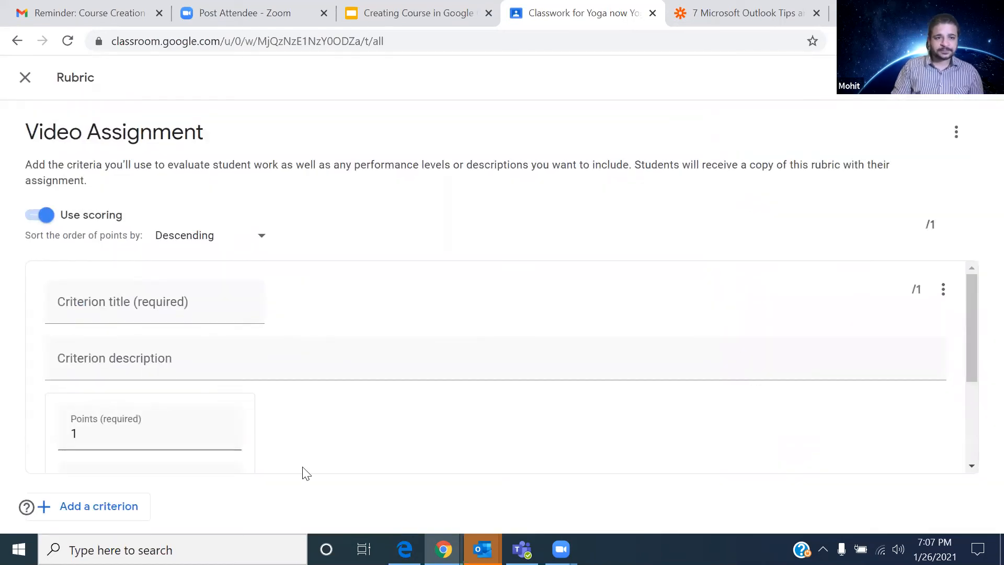
scroll(296, 368, down, 3)
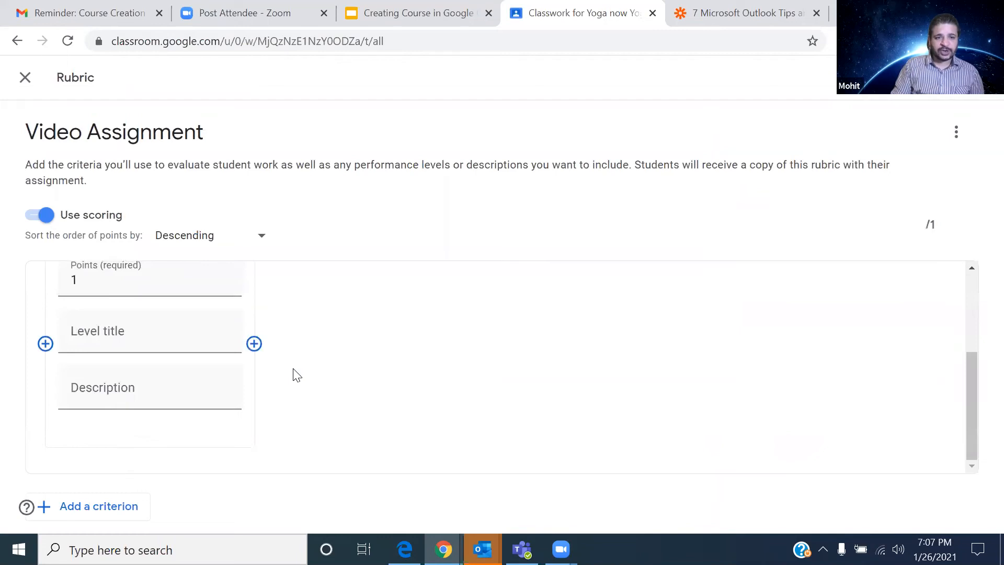
scroll(296, 372, up, 2)
scroll(297, 375, up, 2)
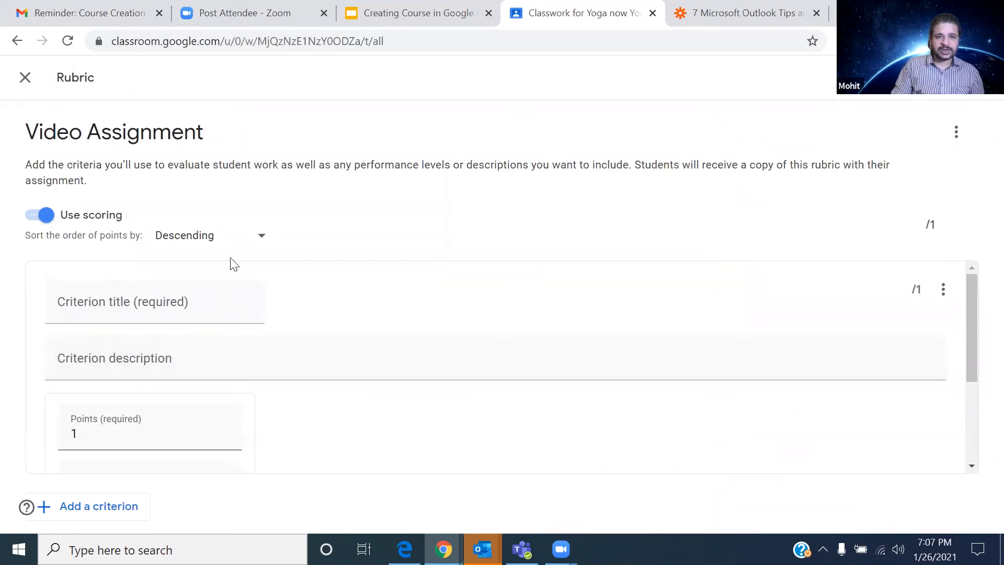
click(258, 238)
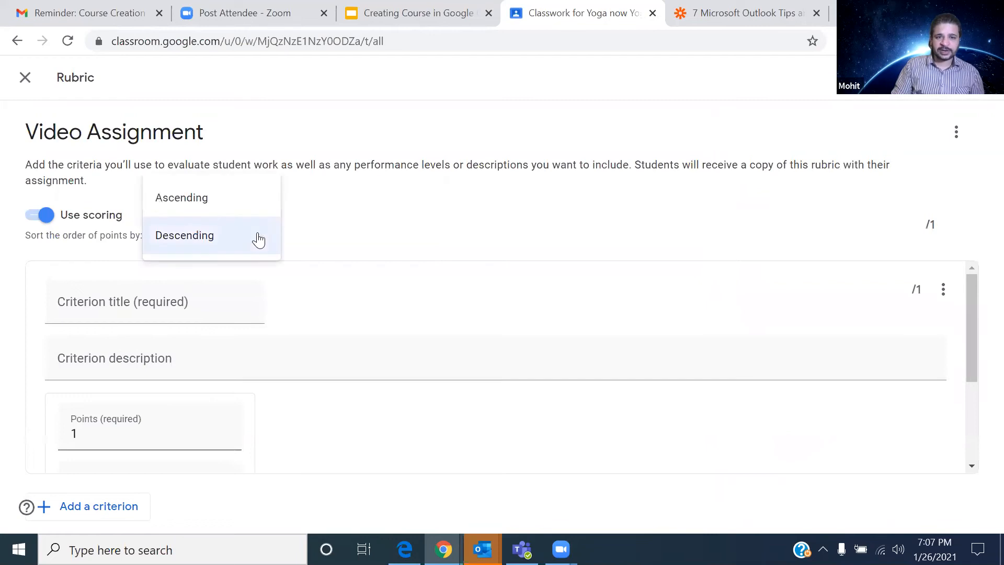
click(258, 205)
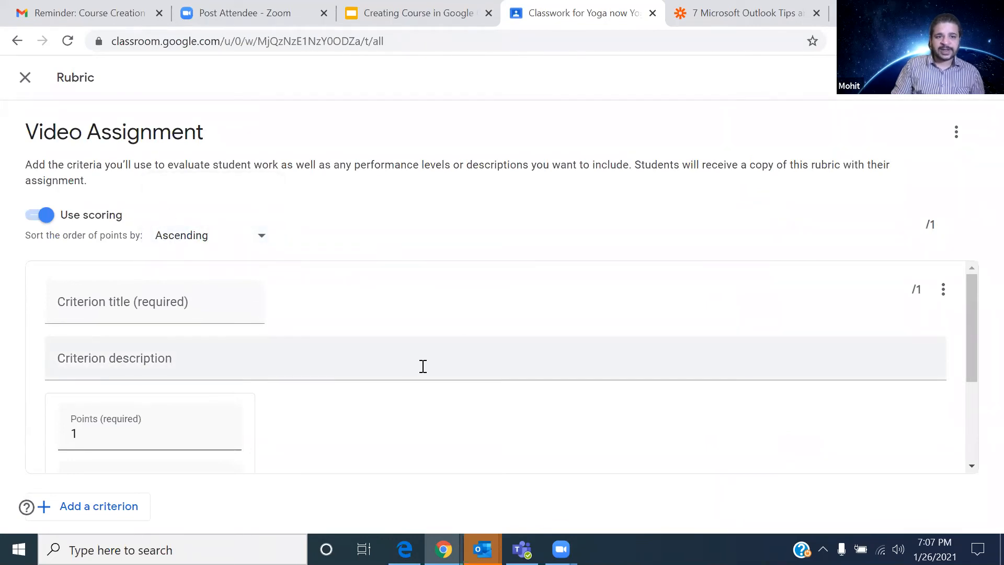
scroll(422, 372, down, 3)
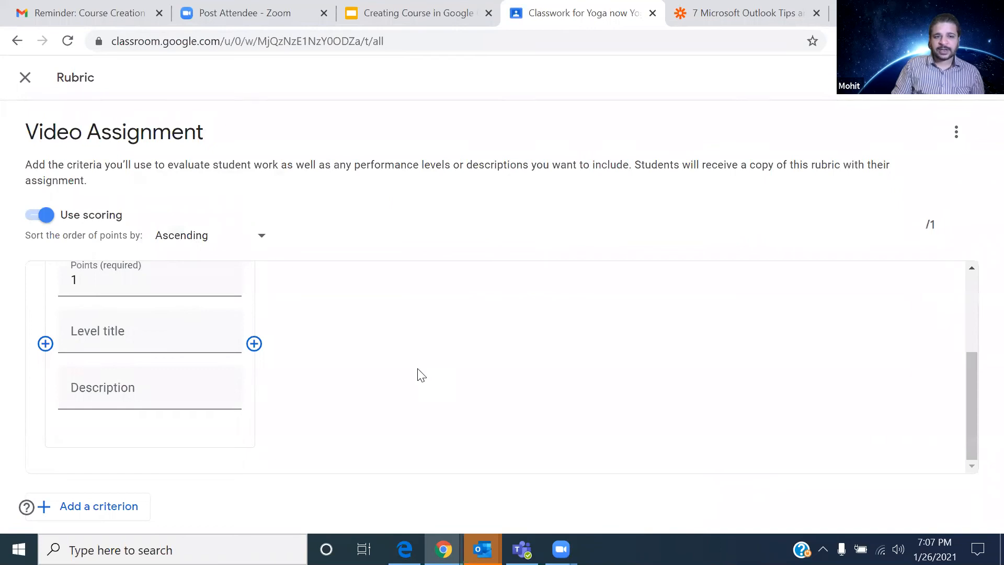
scroll(420, 372, up, 3)
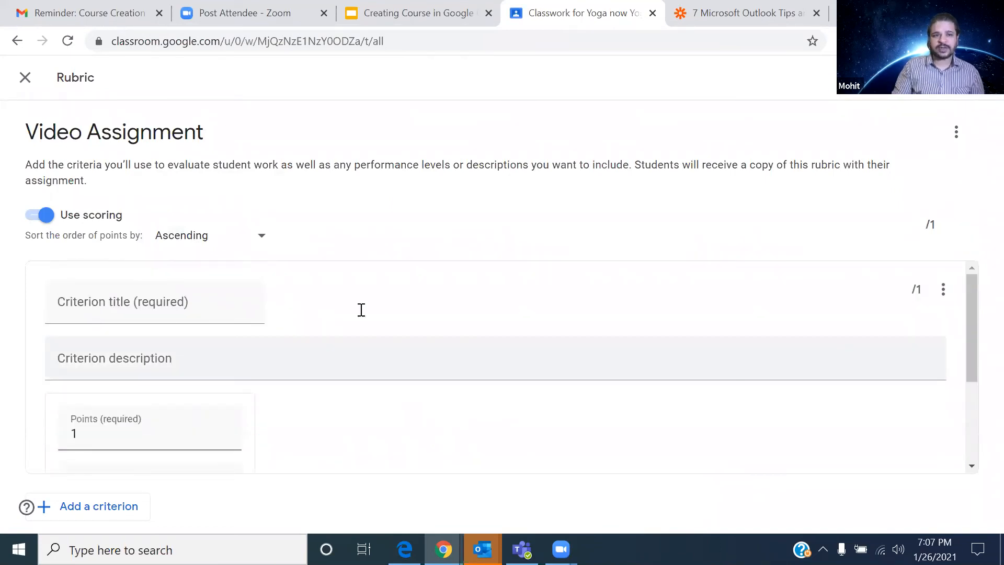
click(25, 78)
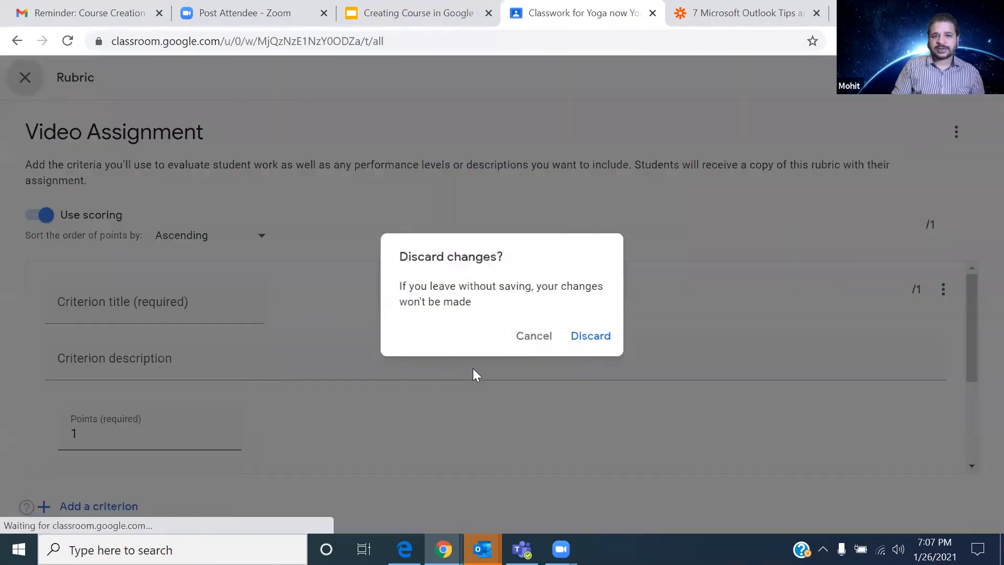
click(588, 340)
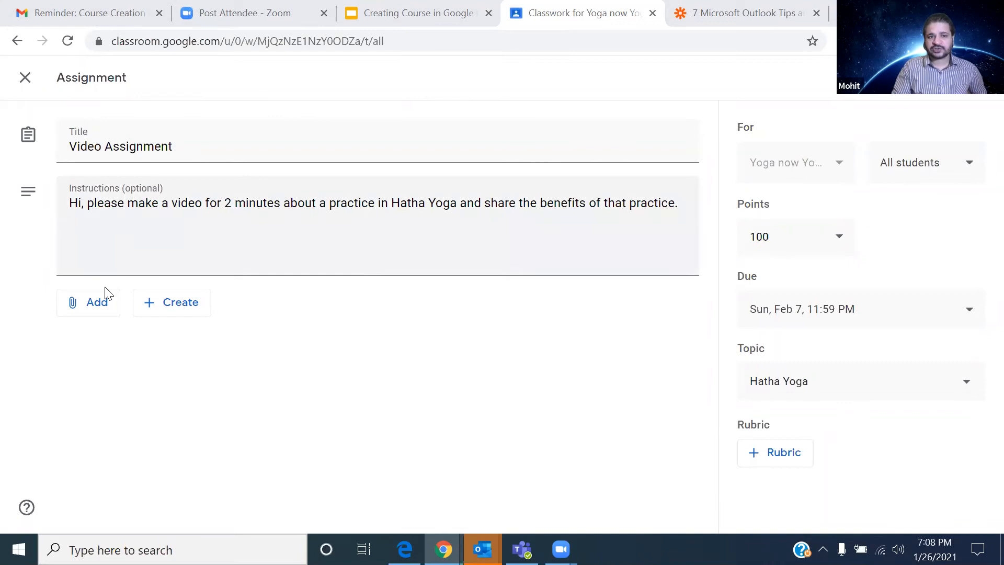
Step: Check the attachment options for the Video Assignment and assign it to all students
click(95, 313)
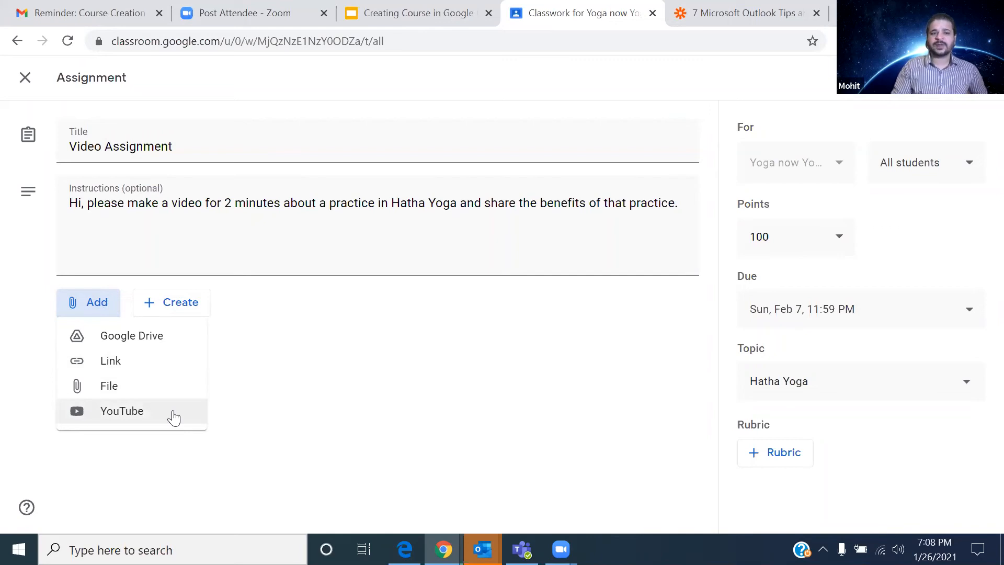
click(318, 345)
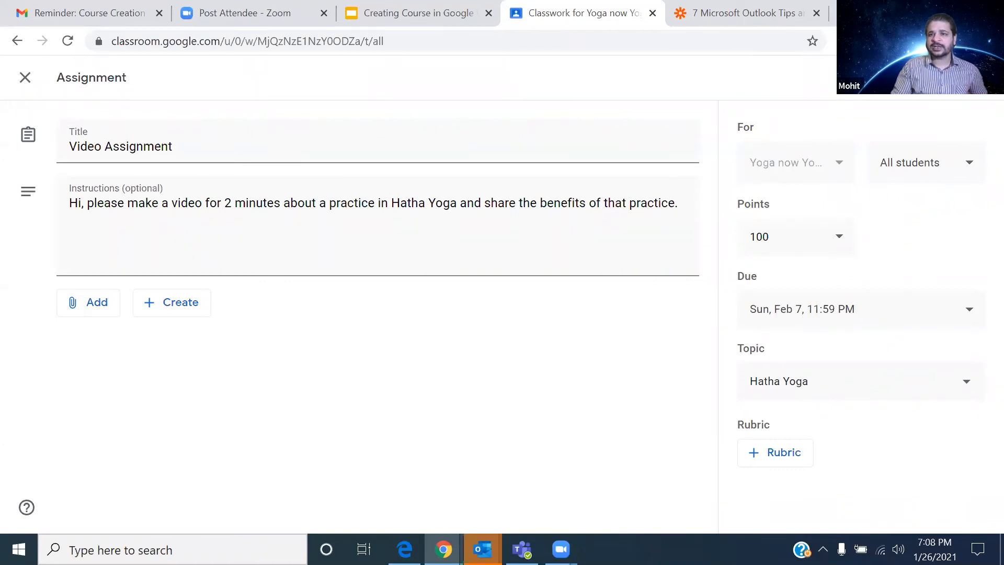
click(915, 77)
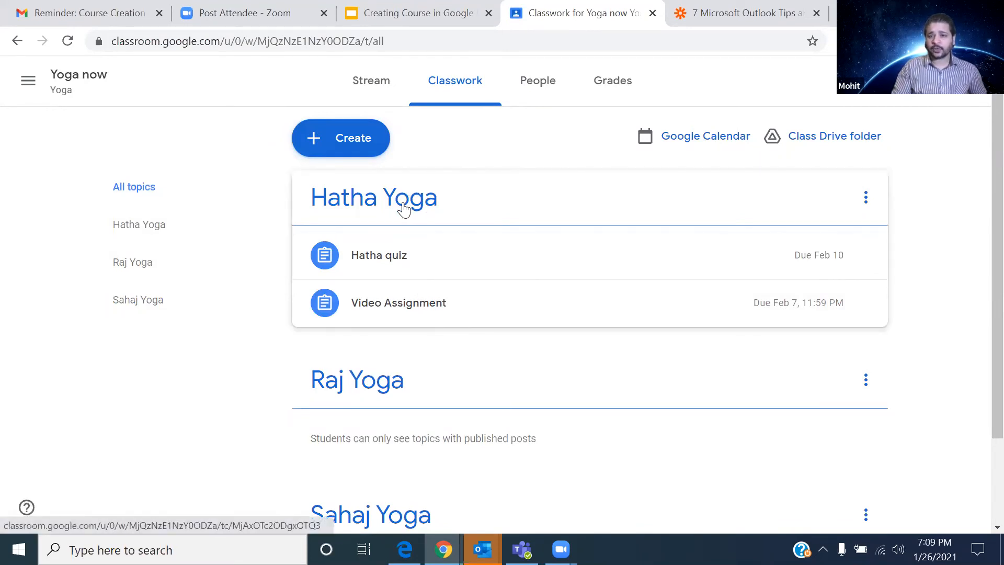
Step: Review the classwork posted under each yoga topic and the available content types, and open the class stream
drag(549, 197, 544, 218)
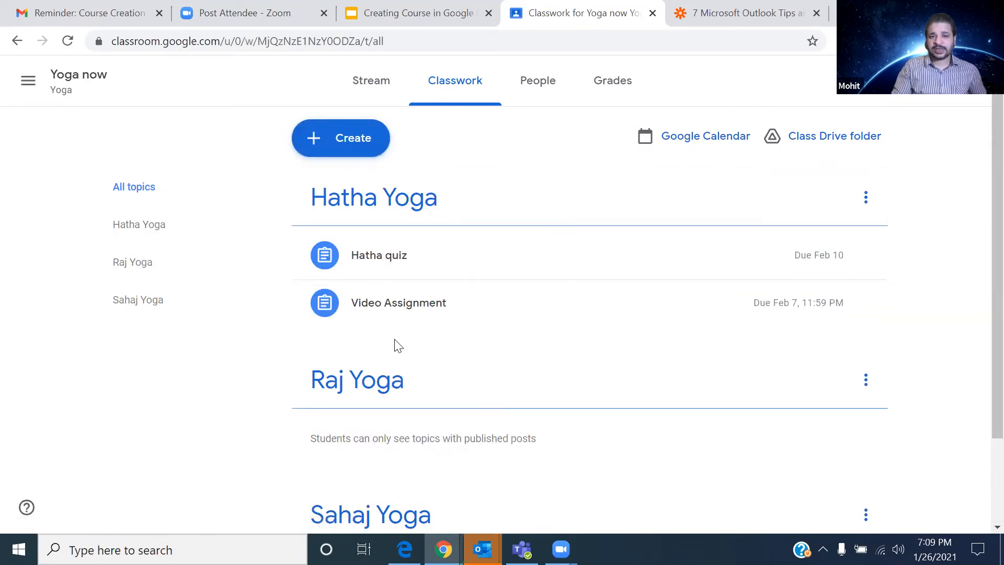
scroll(397, 345, down, 2)
scroll(398, 347, up, 2)
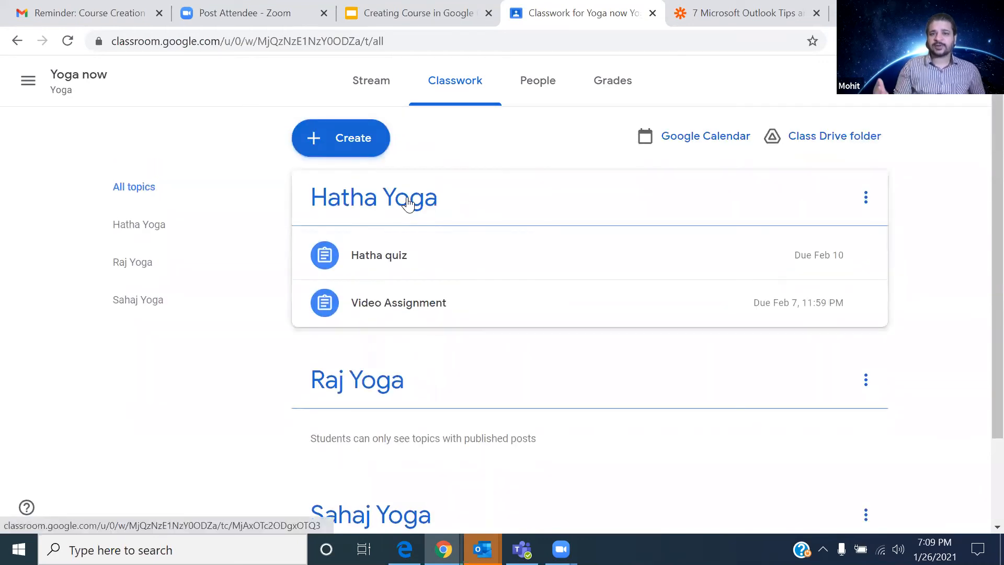
click(356, 140)
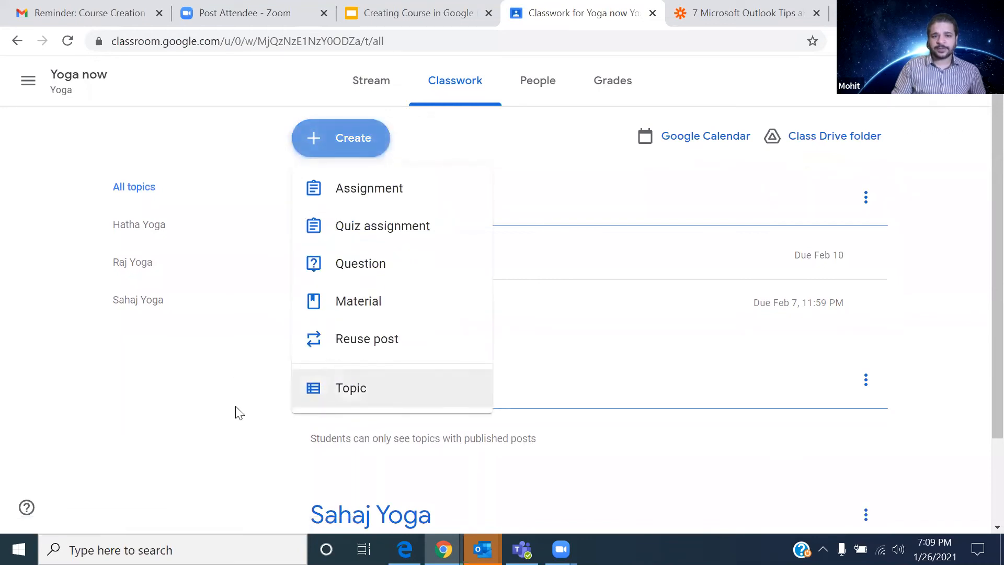
click(199, 411)
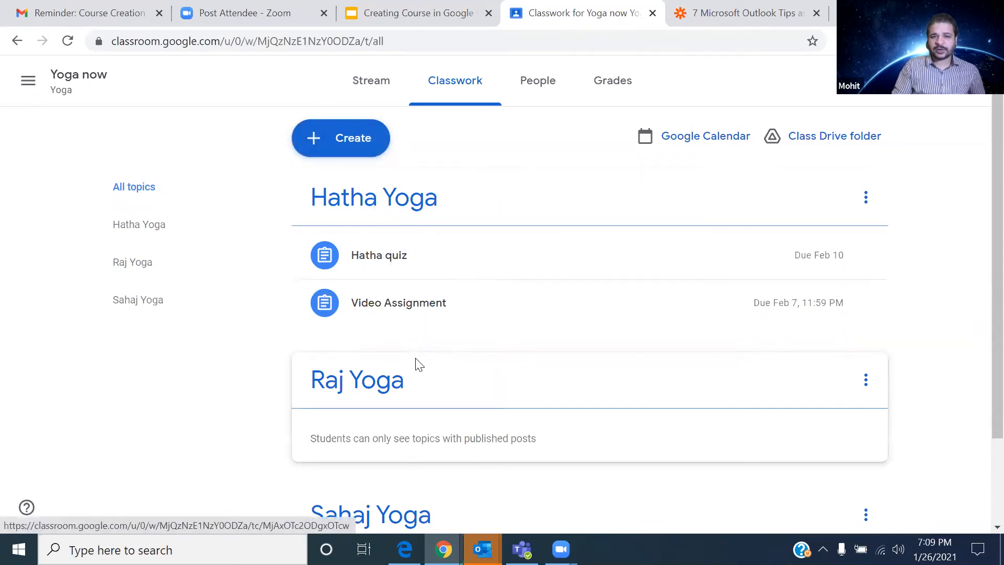
scroll(418, 364, down, 2)
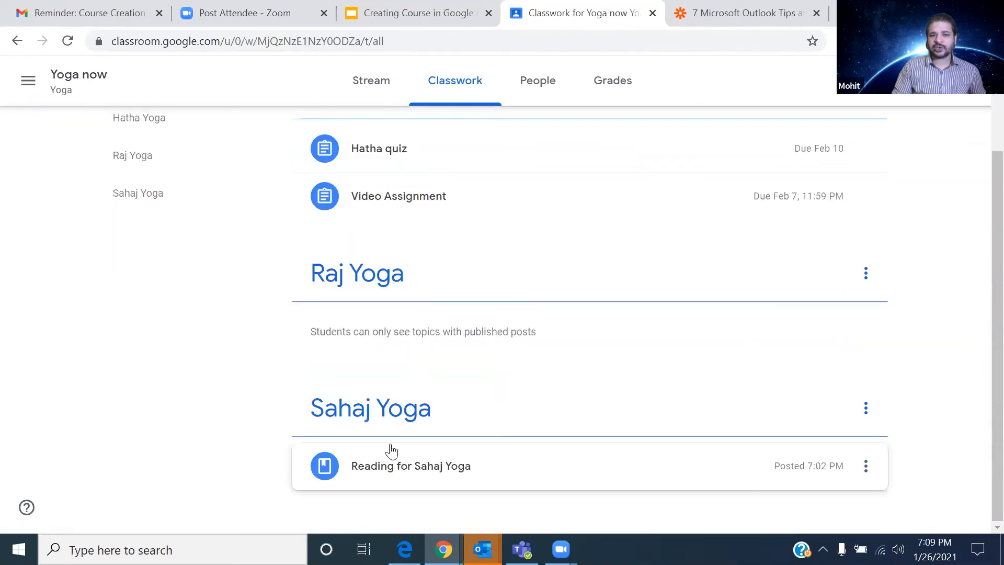
scroll(391, 449, up, 2)
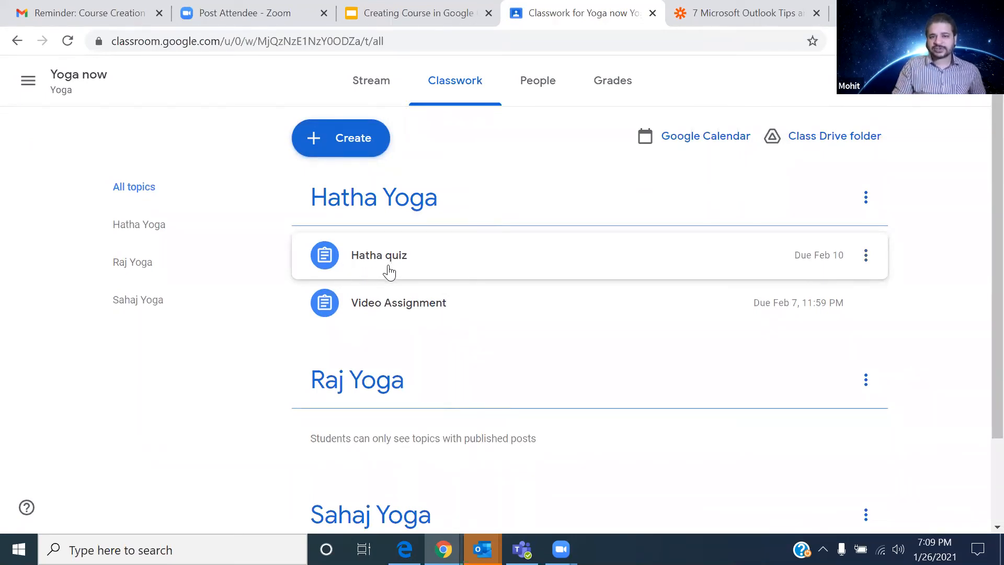
scroll(397, 256, down, 1)
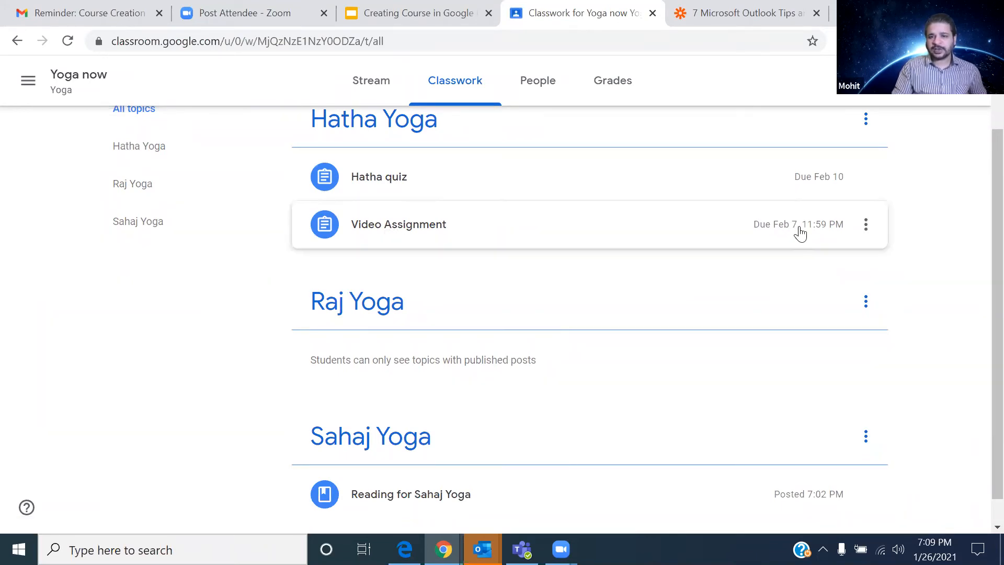
scroll(690, 256, down, 1)
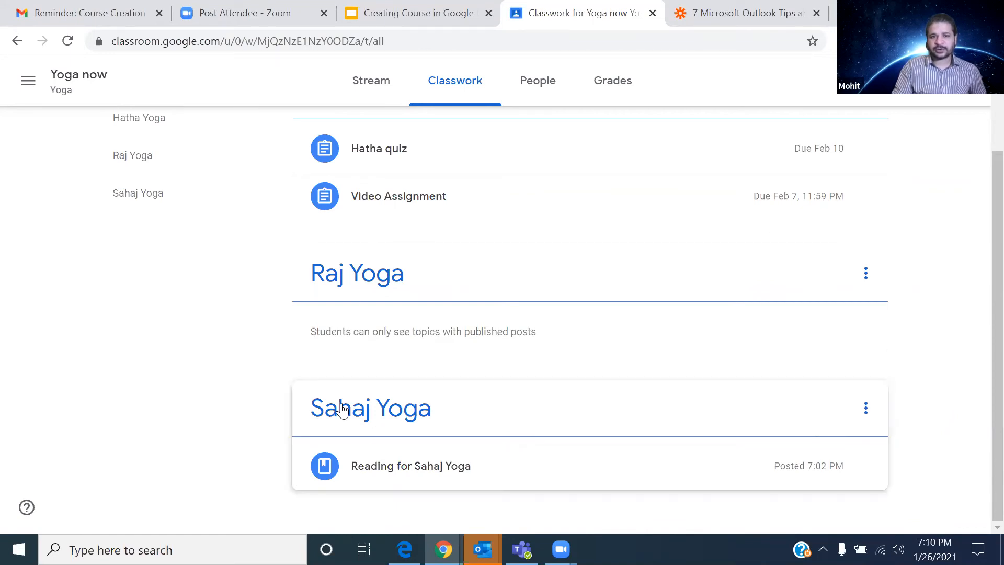
scroll(344, 403, up, 2)
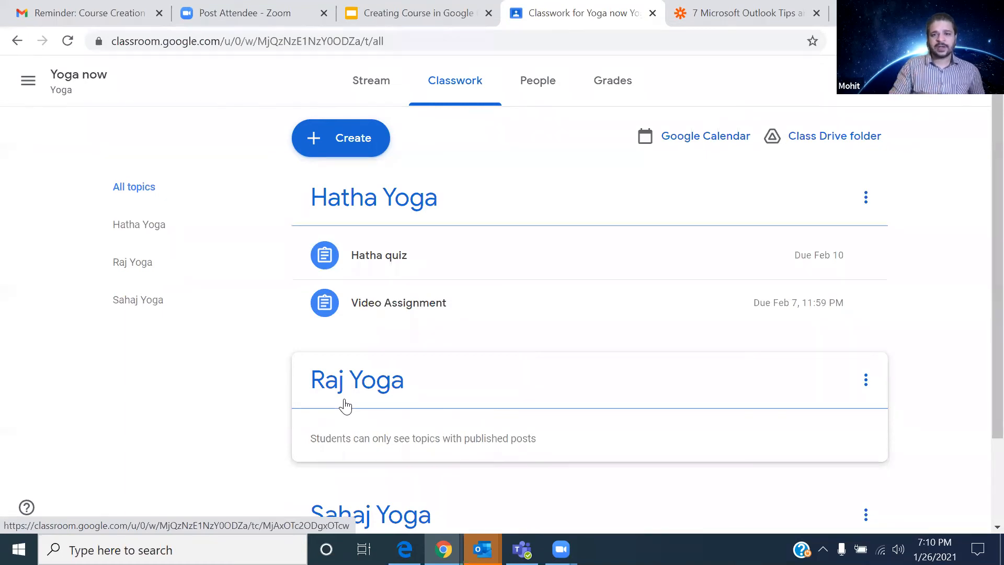
click(381, 92)
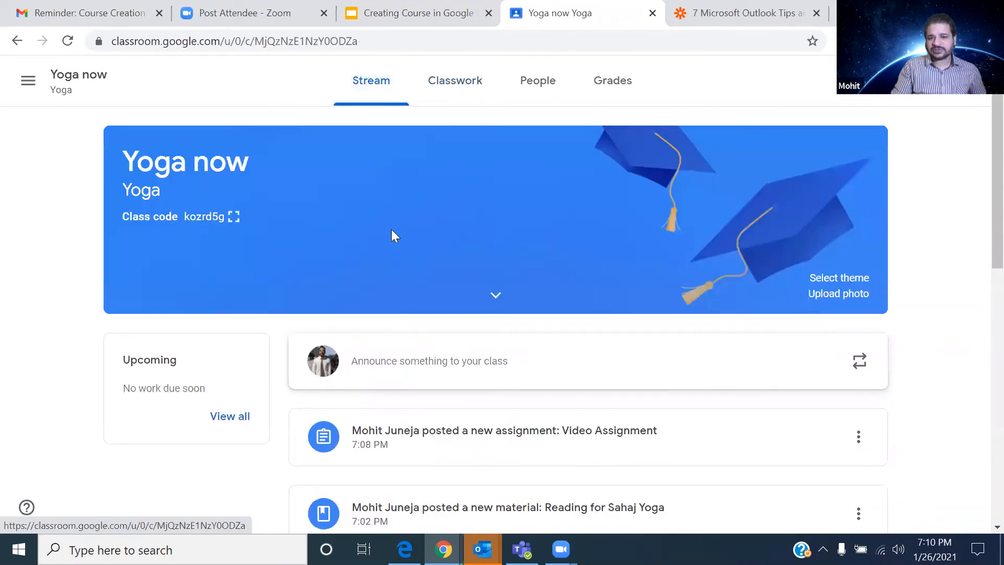
Step: Review the posts in the class stream and the comment field under the mindful yoga announcement
scroll(392, 230, down, 10)
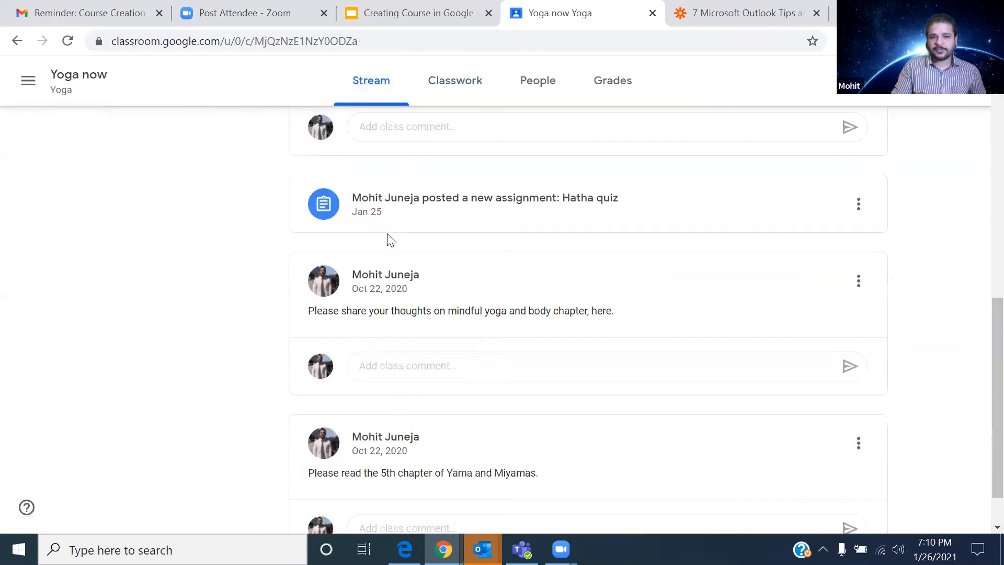
scroll(422, 293, down, 1)
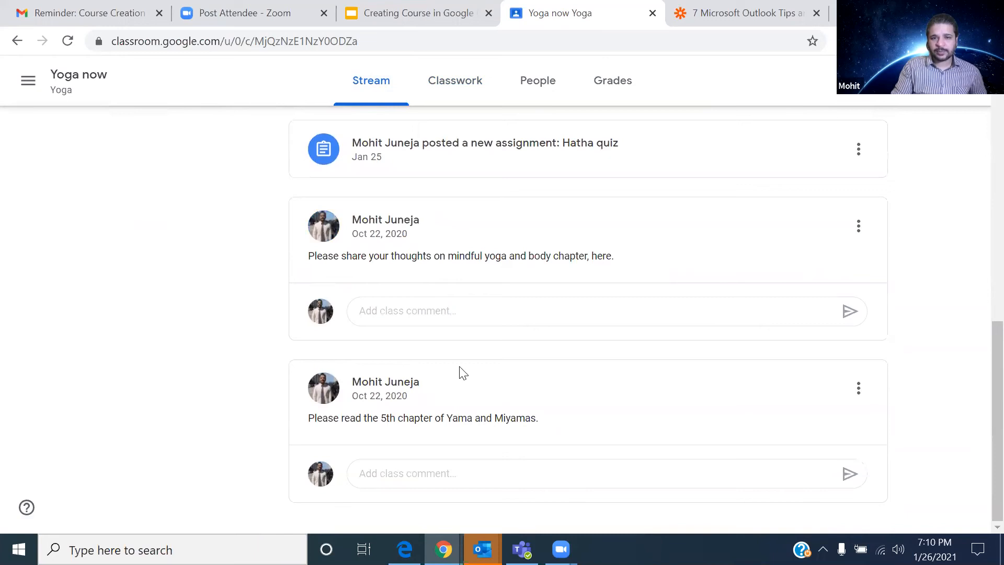
scroll(383, 337, up, 10)
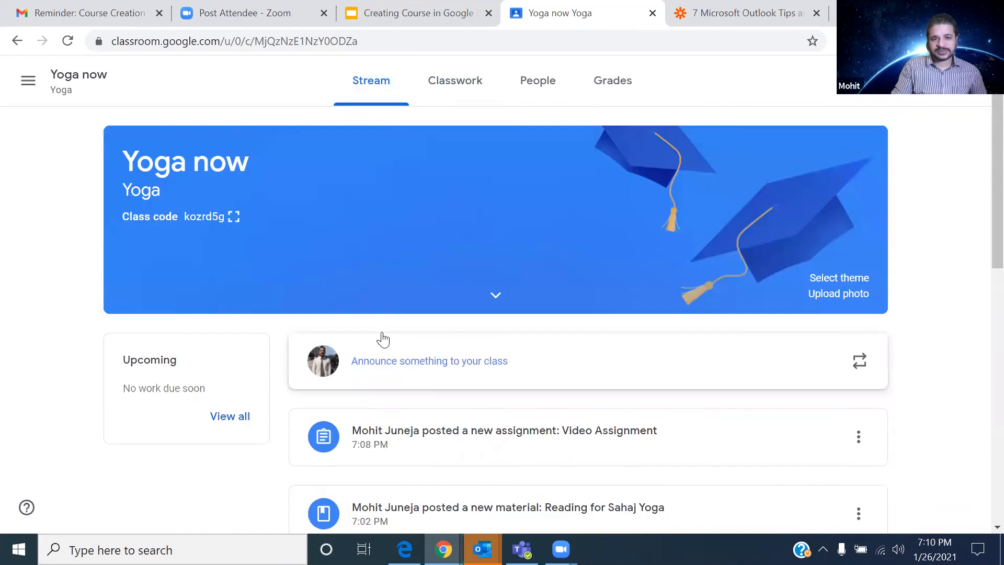
scroll(384, 339, down, 6)
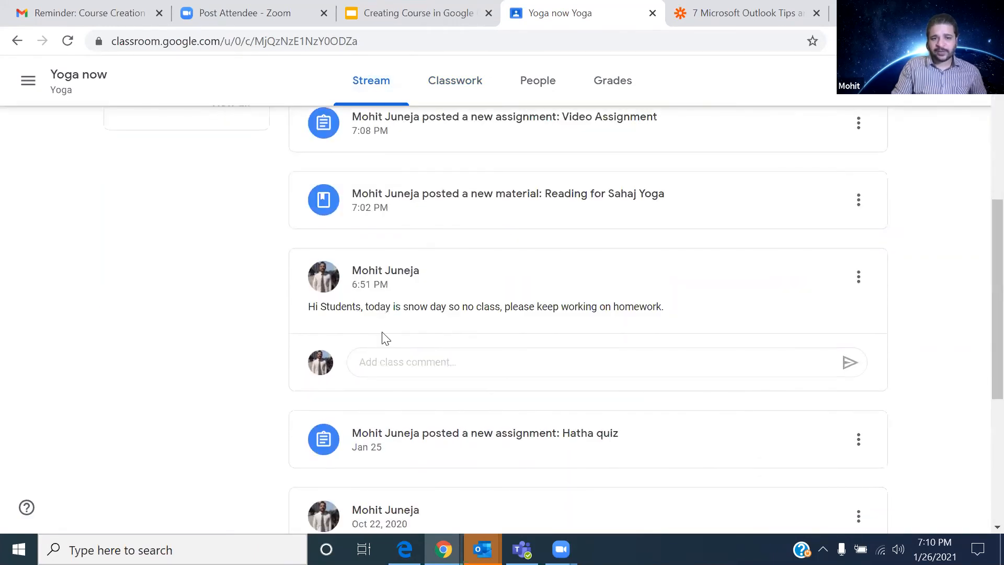
scroll(384, 337, down, 5)
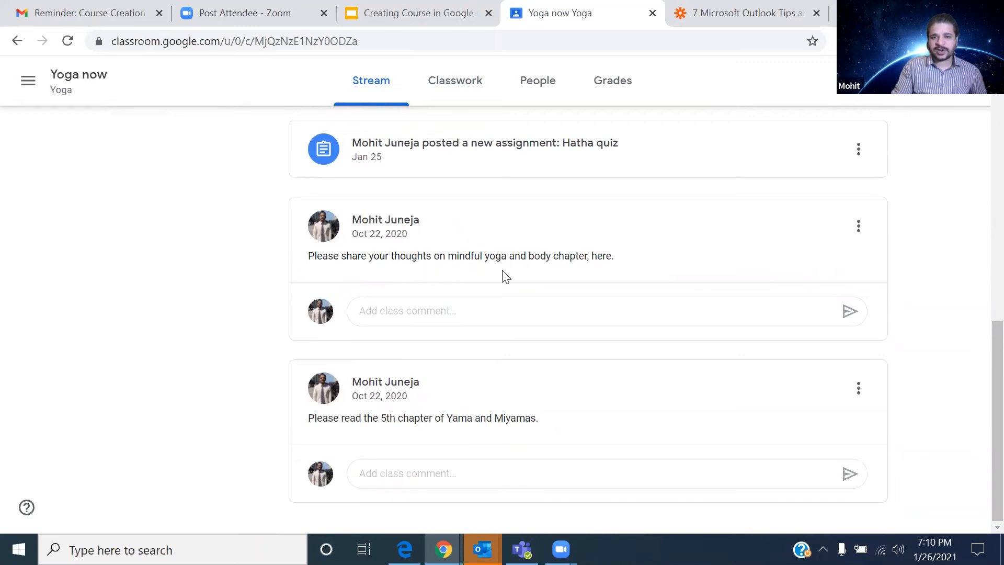
click(391, 309)
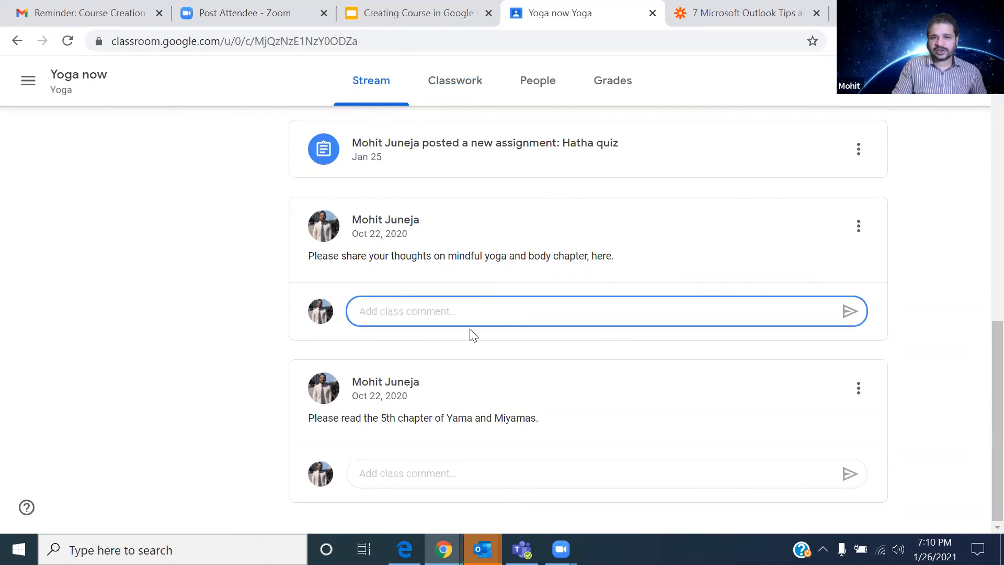
scroll(348, 341, up, 12)
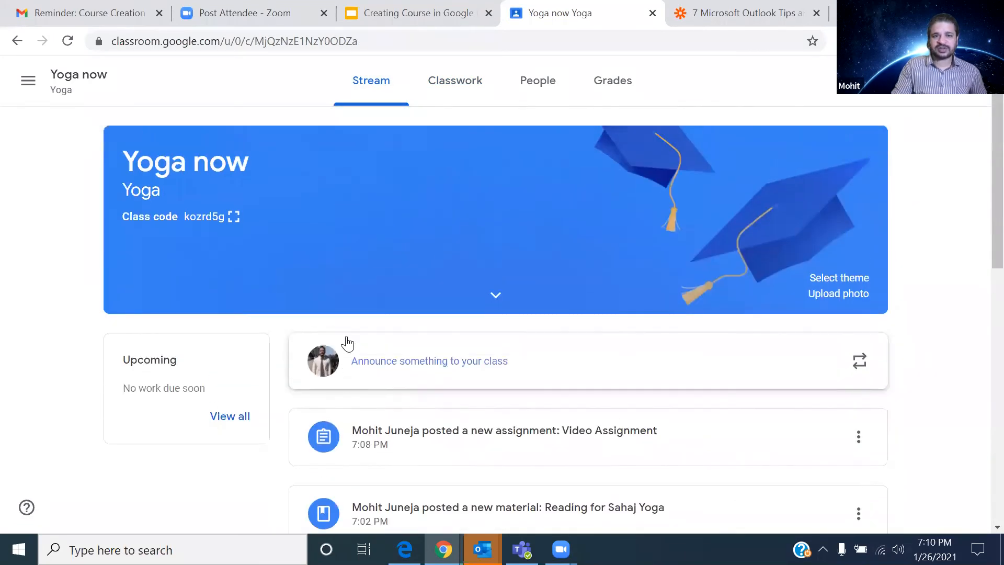
Step: Look through the Classwork, People and Grades pages of the Yoga now class and return to the stream
click(479, 88)
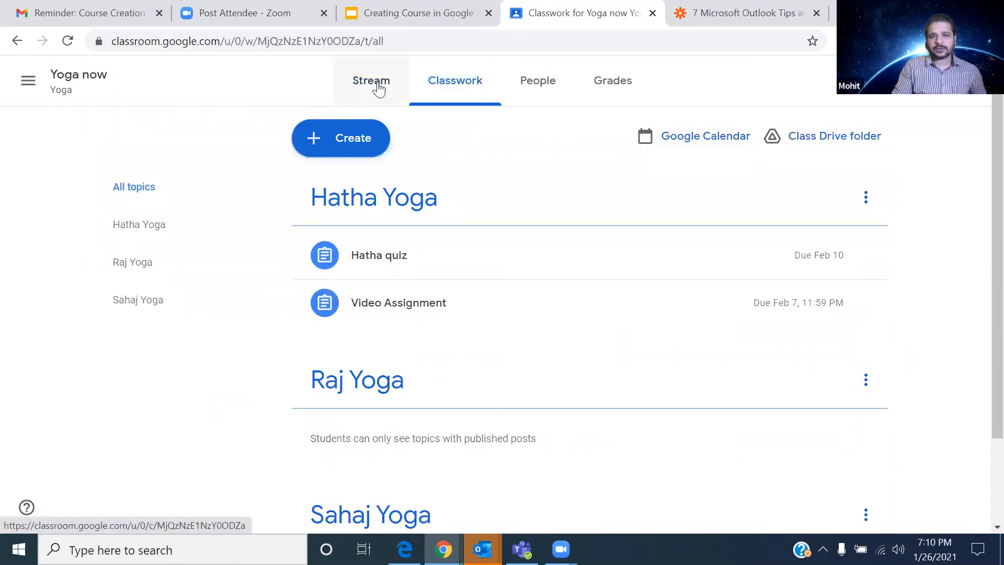
click(373, 84)
click(454, 83)
click(538, 86)
click(611, 89)
click(563, 90)
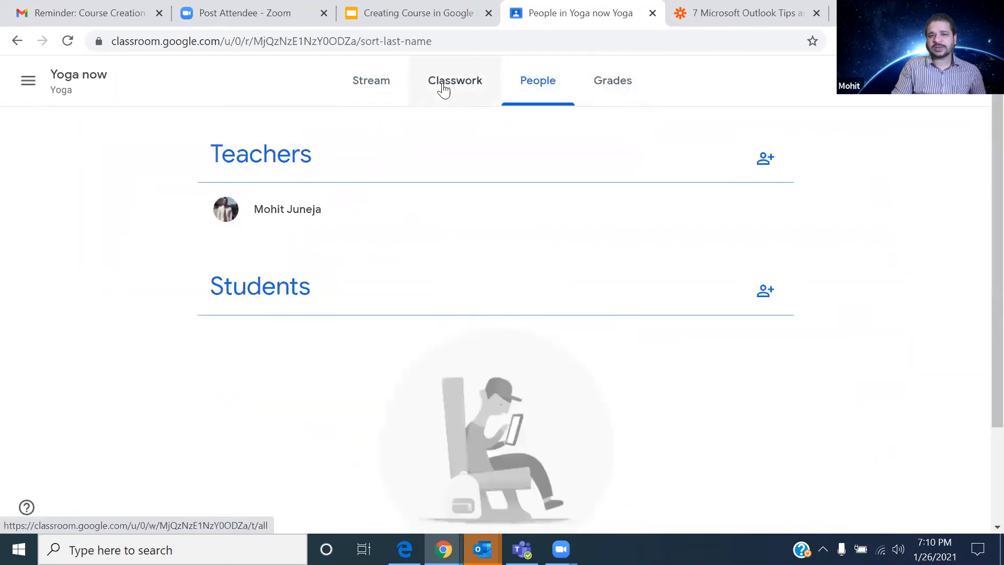
click(444, 89)
click(395, 90)
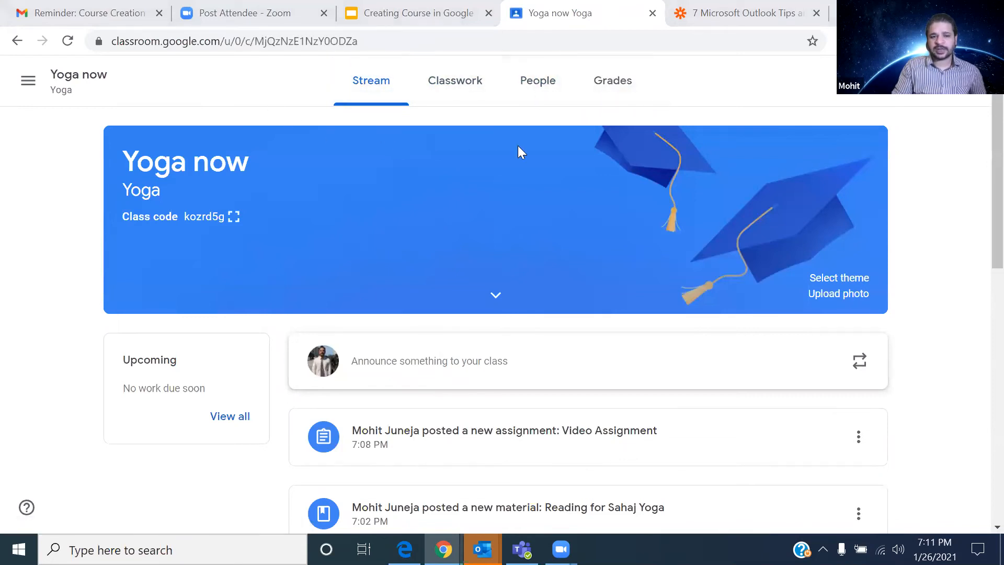
Step: Open the class's Google Calendar from the classwork, show February 2021 and check the Video Assignment entry on February 7
click(475, 86)
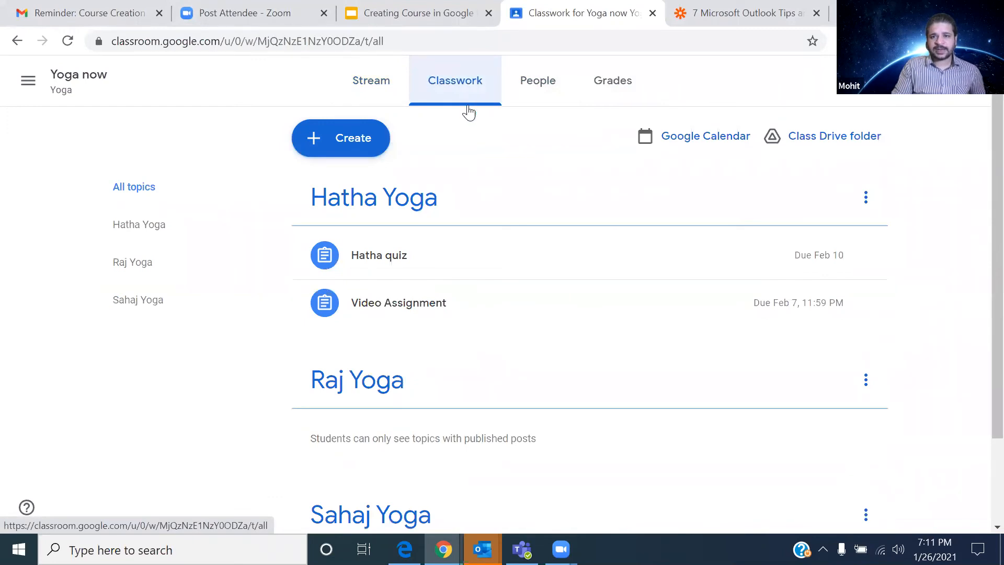
click(665, 145)
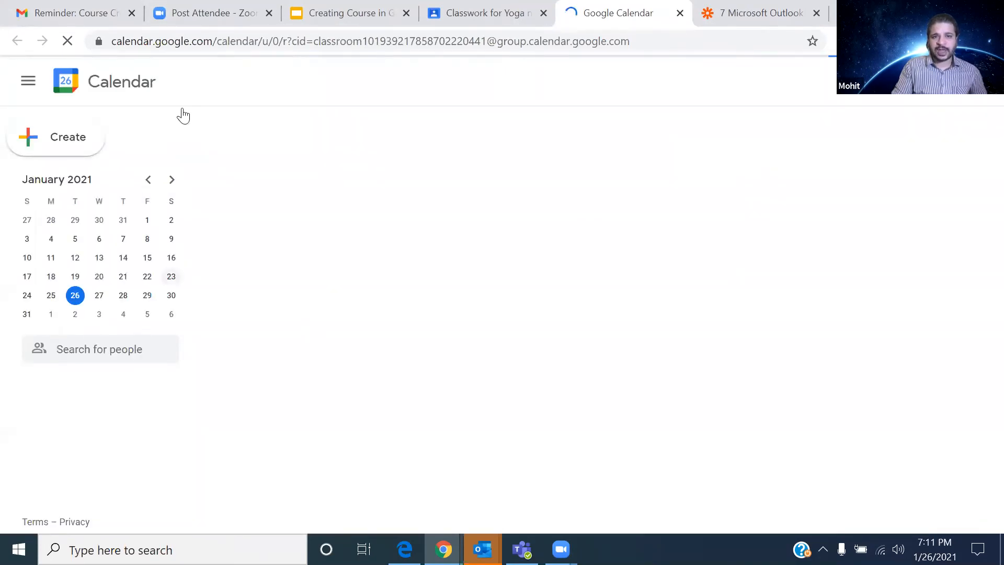
click(486, 13)
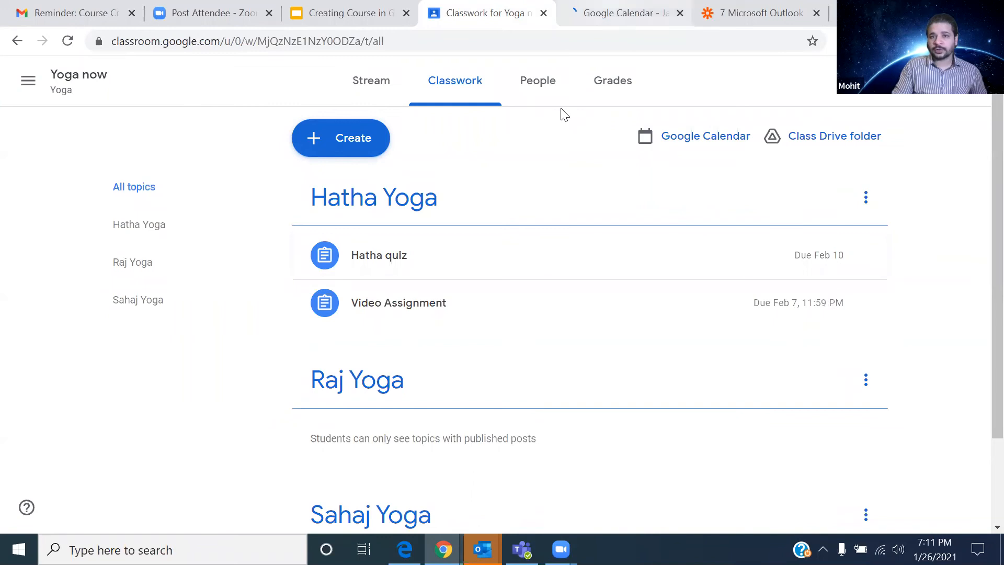
key(ctrl+Tab)
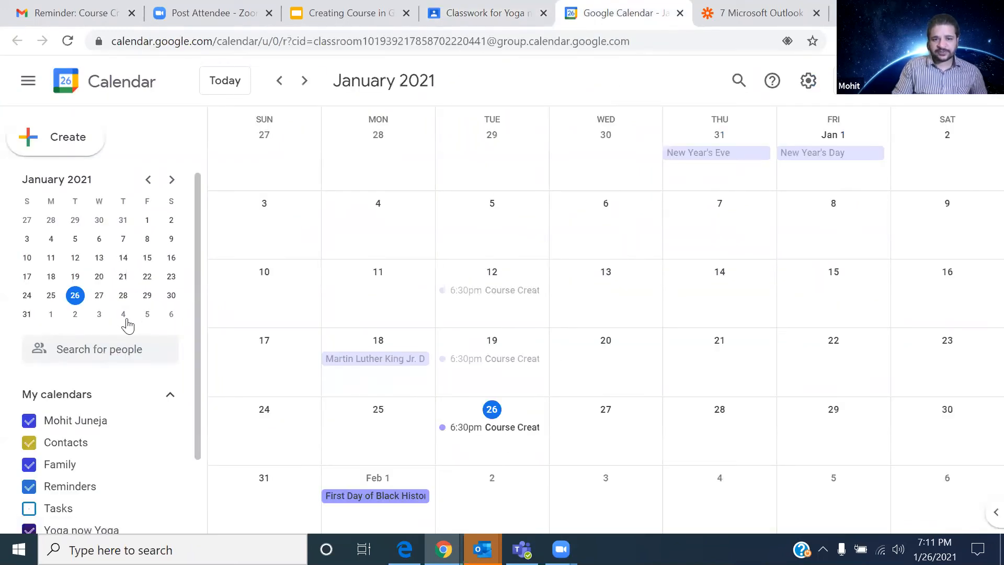
click(302, 81)
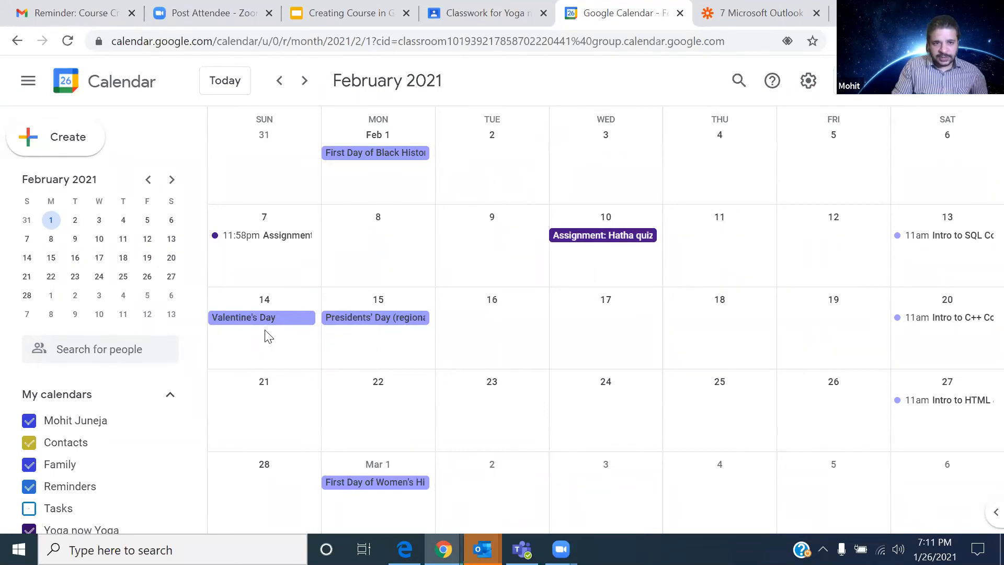
click(281, 240)
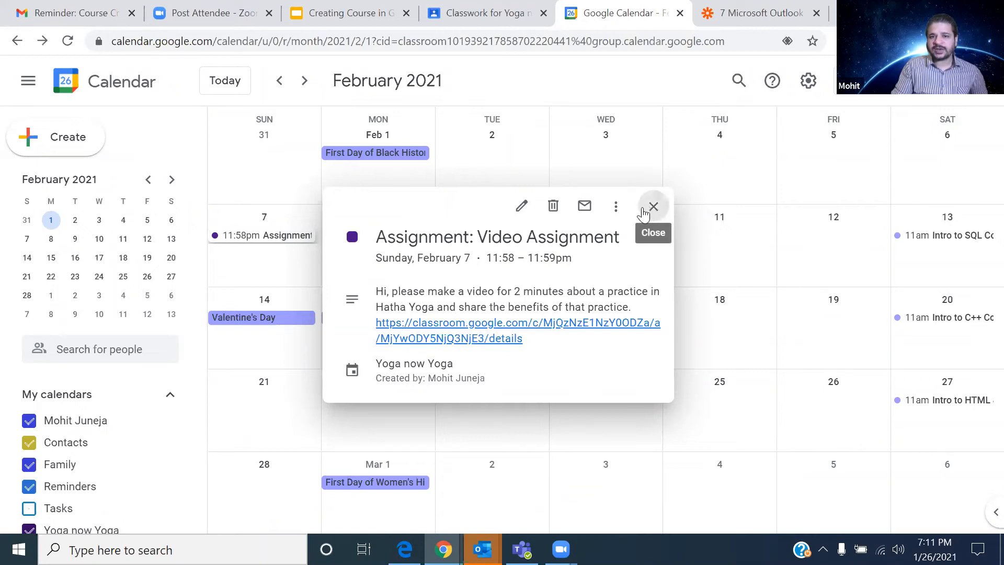
click(652, 208)
Step: Back in Classroom, check the class Drive folder and the content types available for new classwork
click(475, 13)
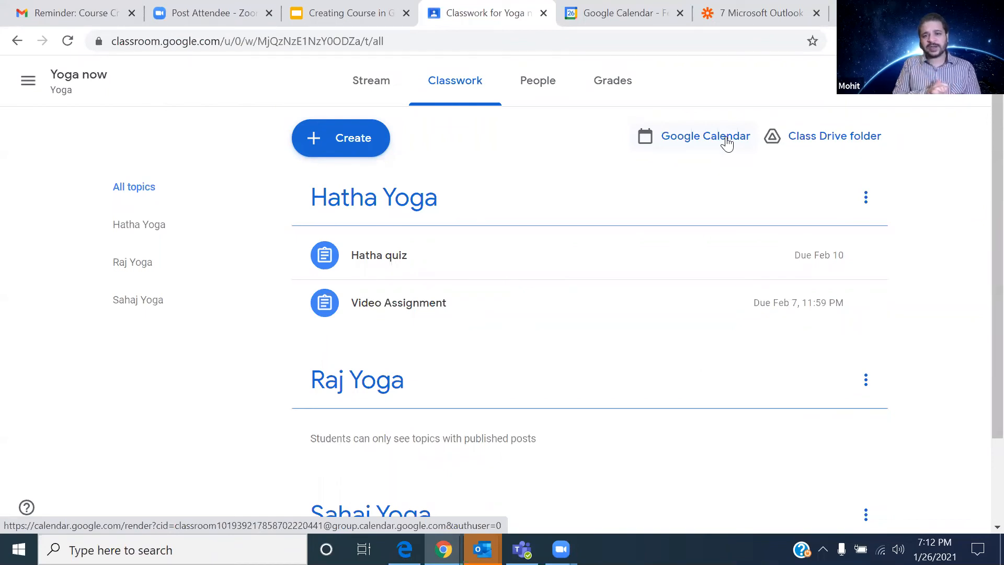
click(835, 139)
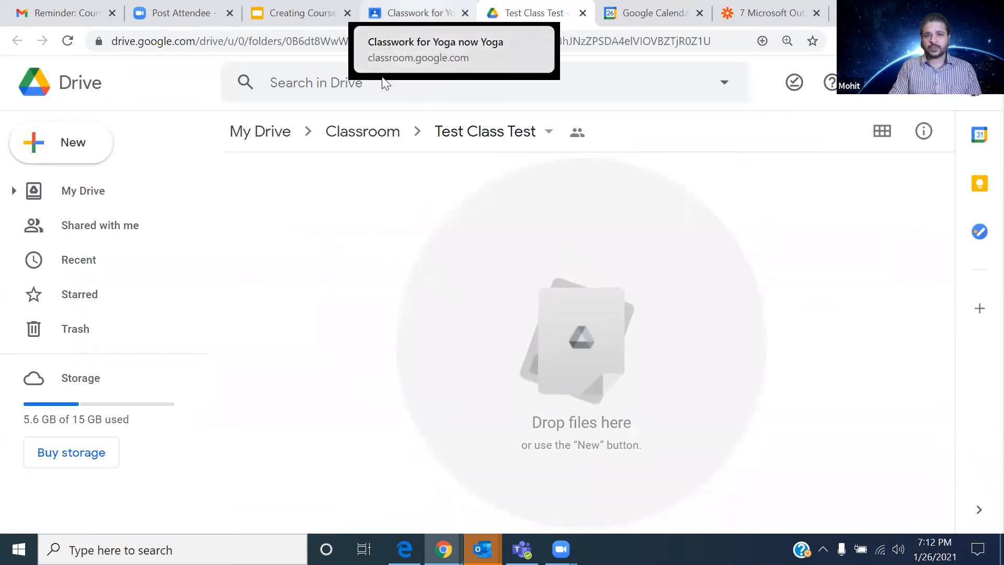
click(391, 14)
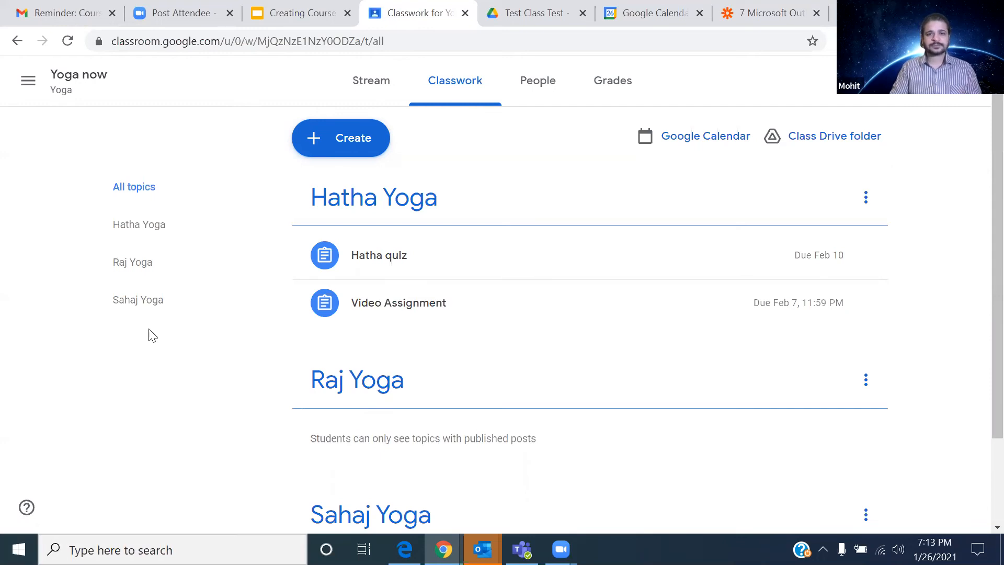
click(368, 154)
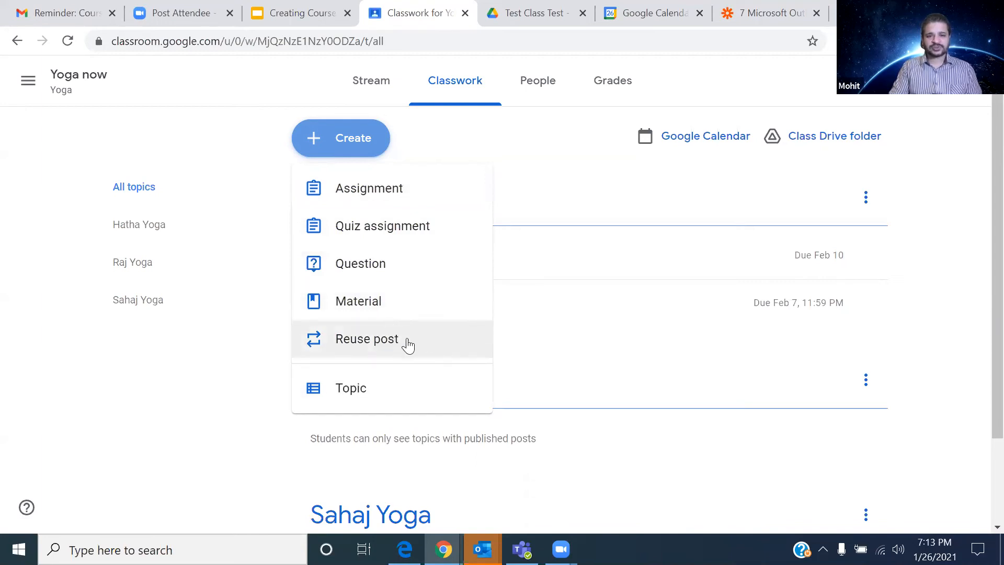
click(246, 360)
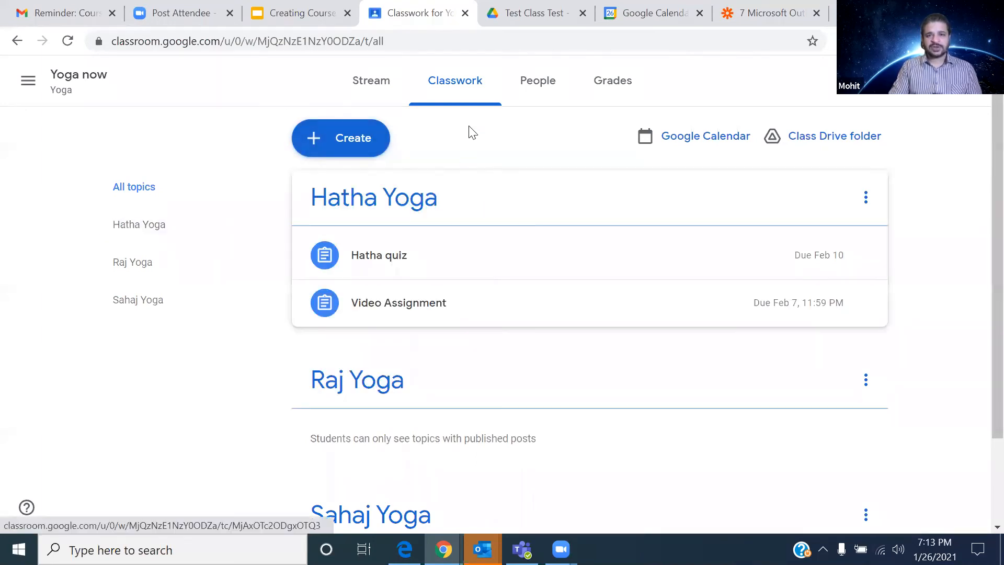
Step: Examine the teacher and student lists of the class and the option to invite students
click(552, 88)
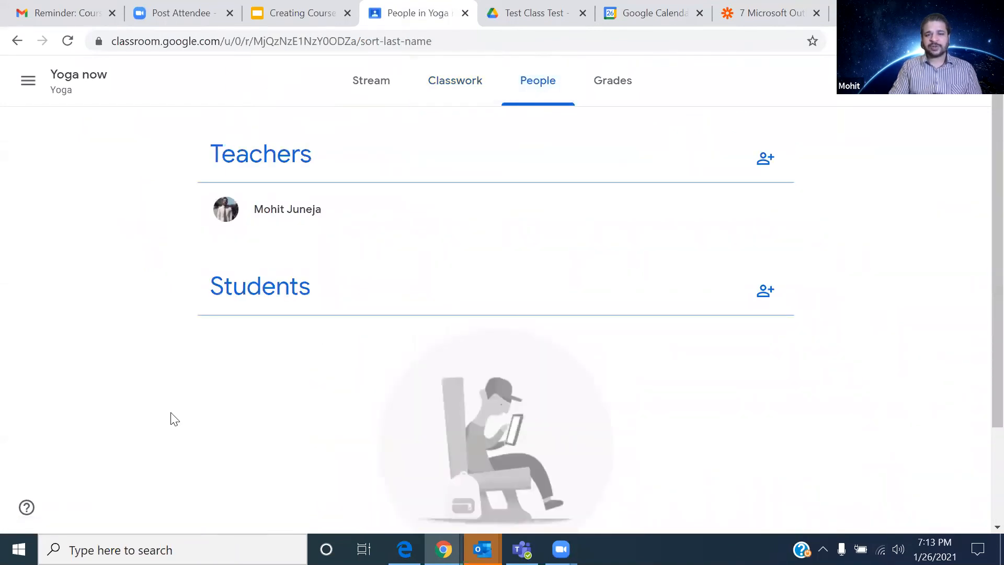
scroll(192, 390, down, 3)
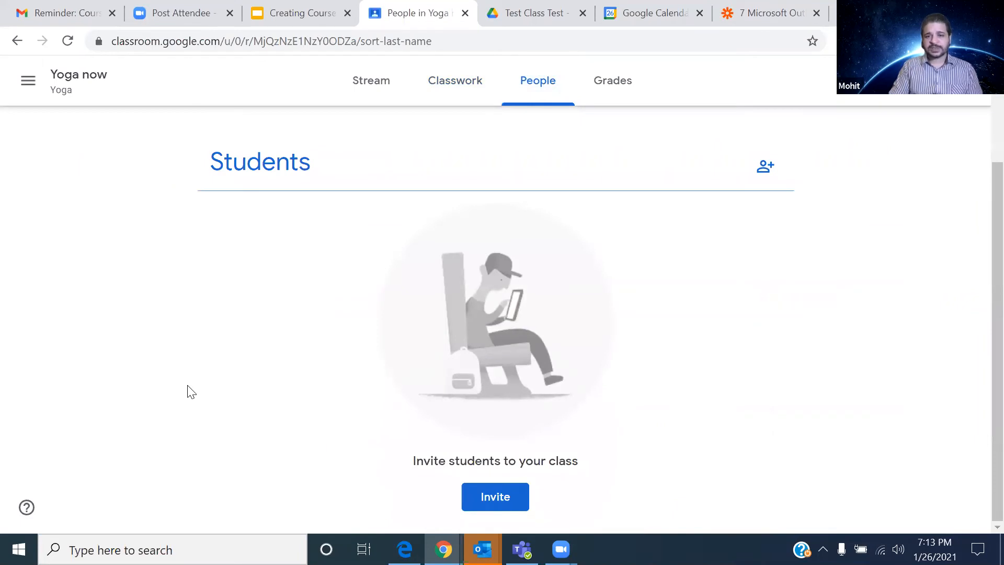
scroll(191, 392, up, 3)
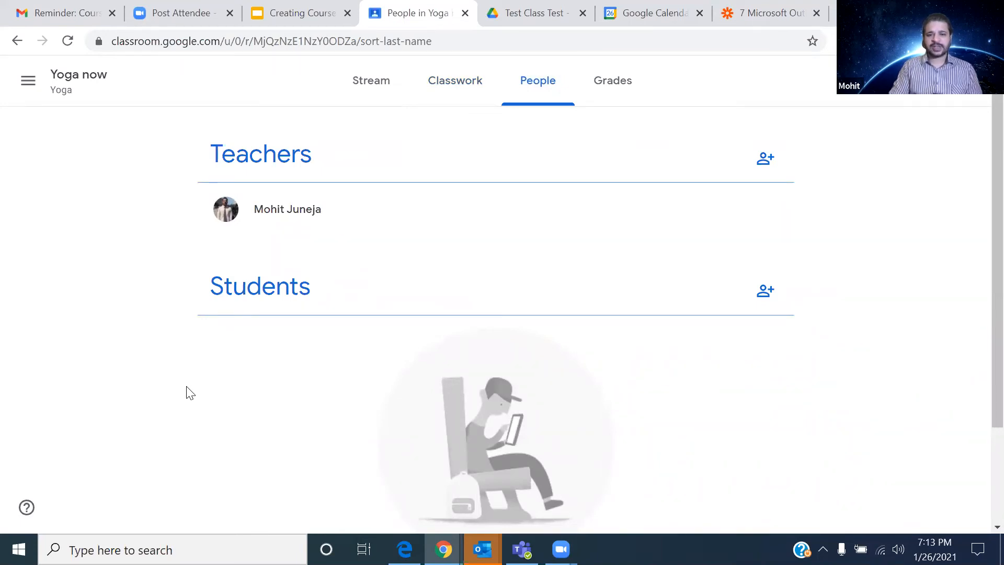
scroll(186, 401, down, 3)
scroll(186, 402, up, 3)
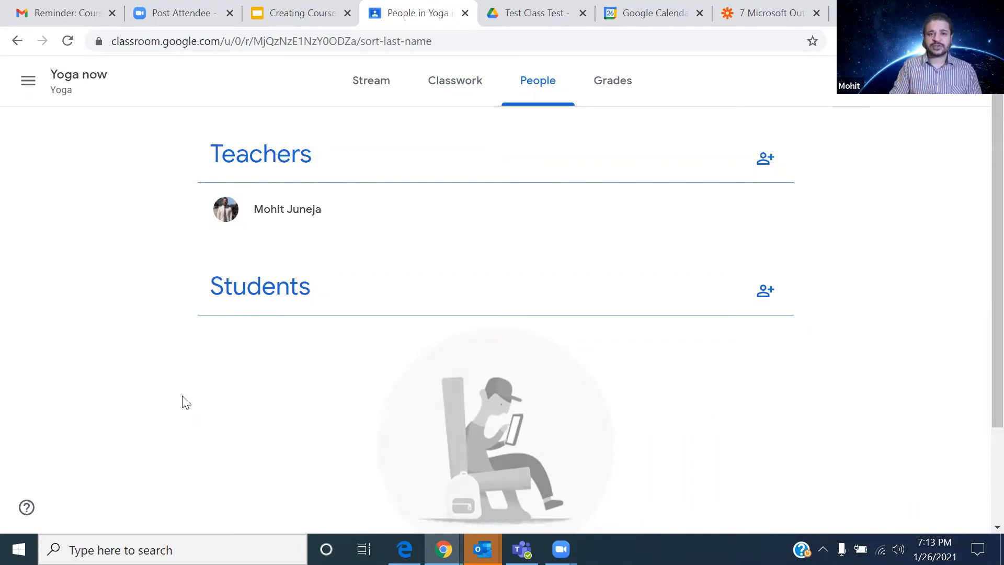
Step: Show the enlarged class code with its invite link option from the stream, and close it
click(375, 84)
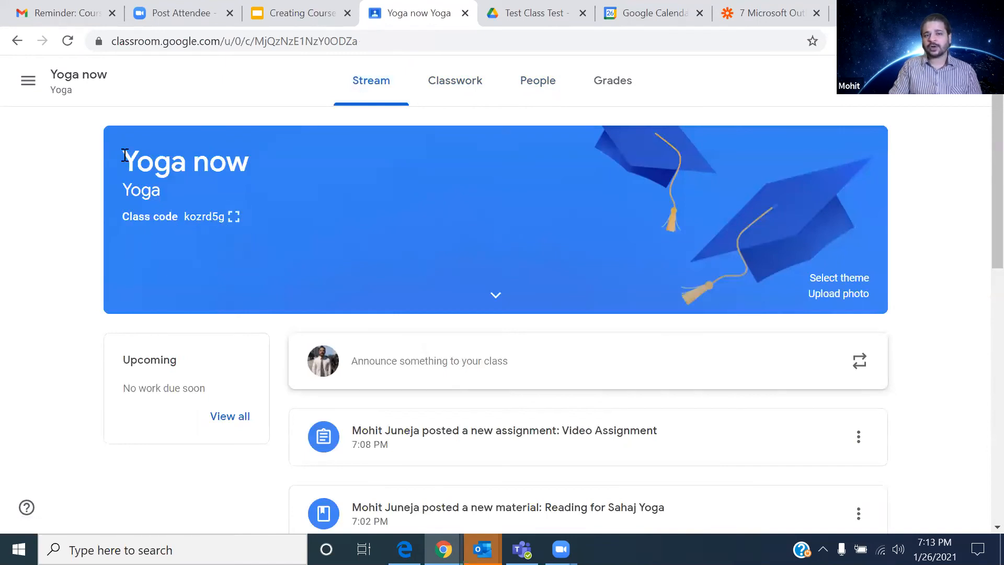
click(235, 216)
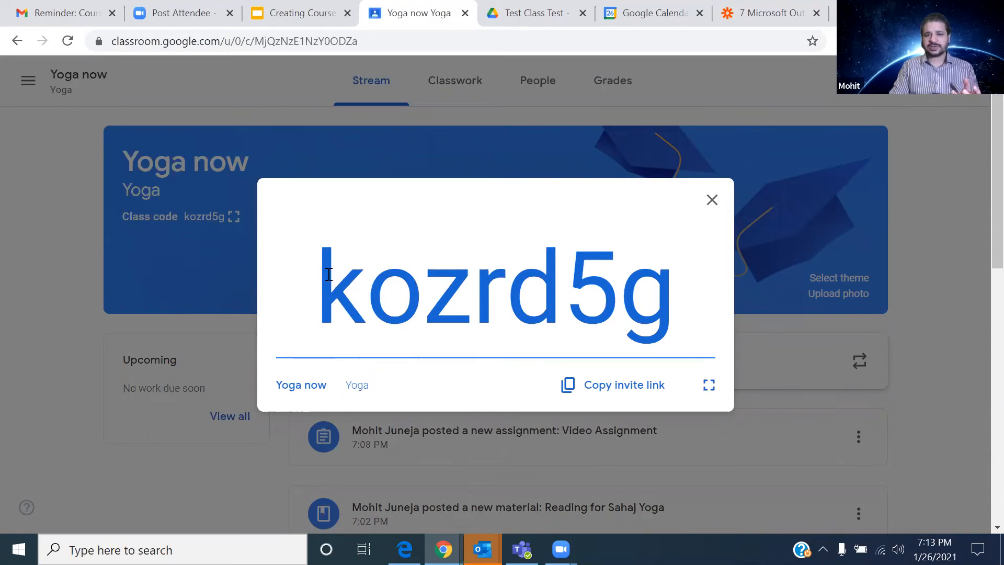
click(713, 198)
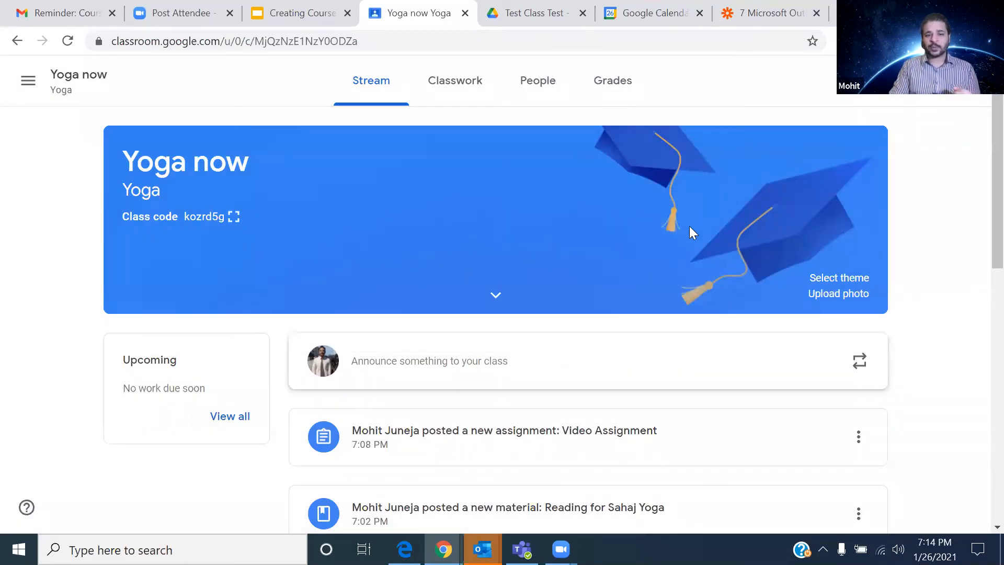
Step: Try out a contact search in the teacher invitation for the class, cancel the invitation and look at the student section
click(534, 85)
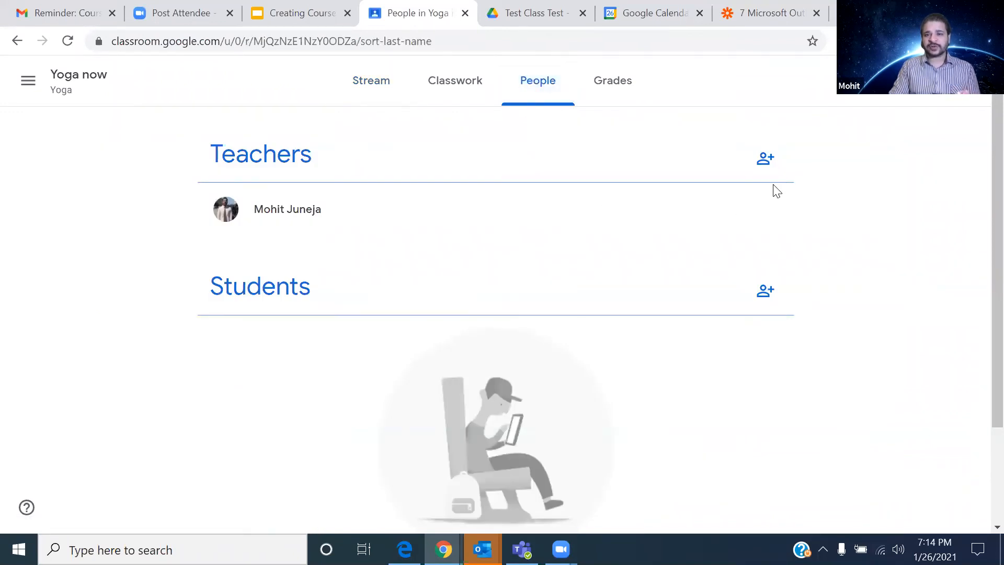
click(764, 159)
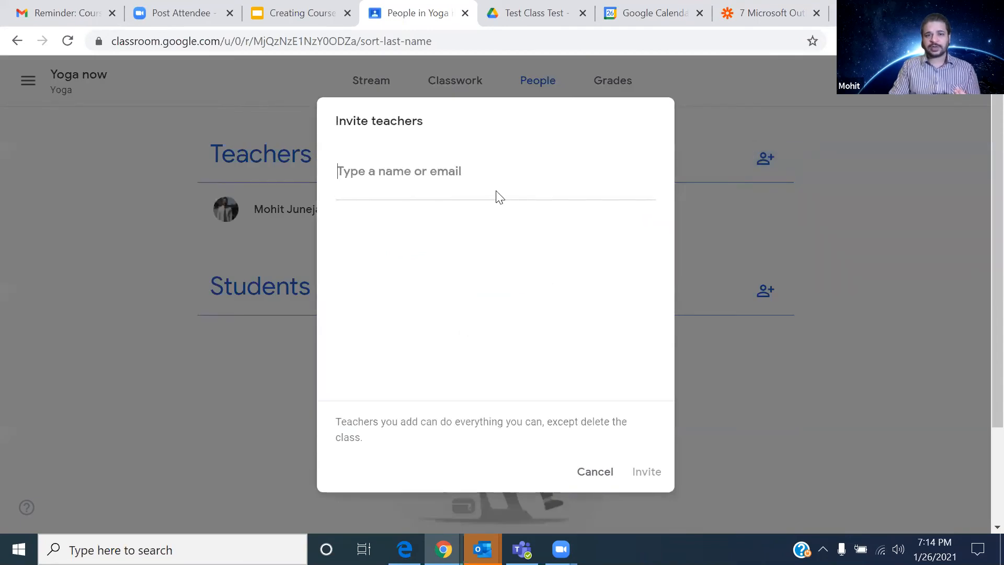
text(ka)
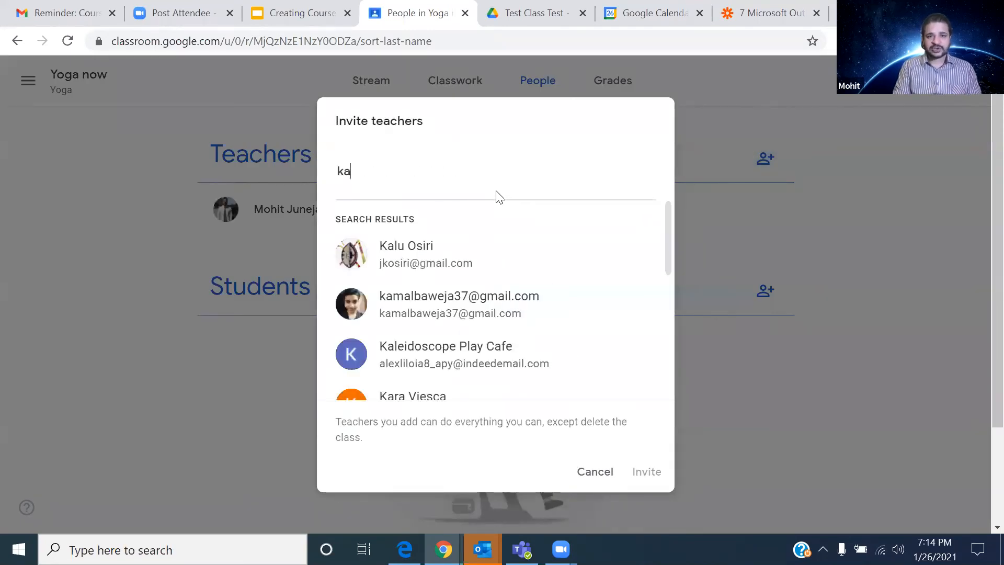
key(BackSpace)
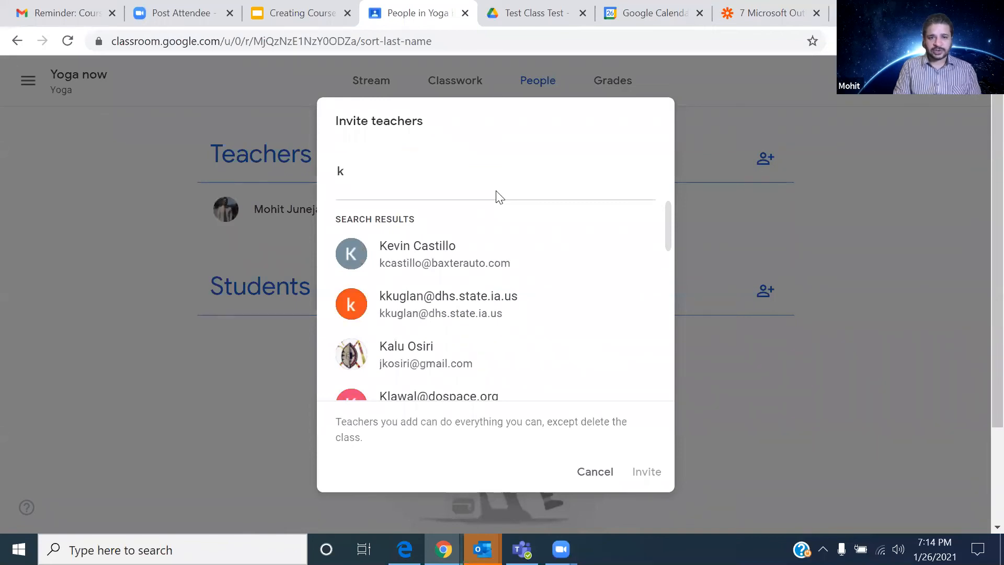
text(l)
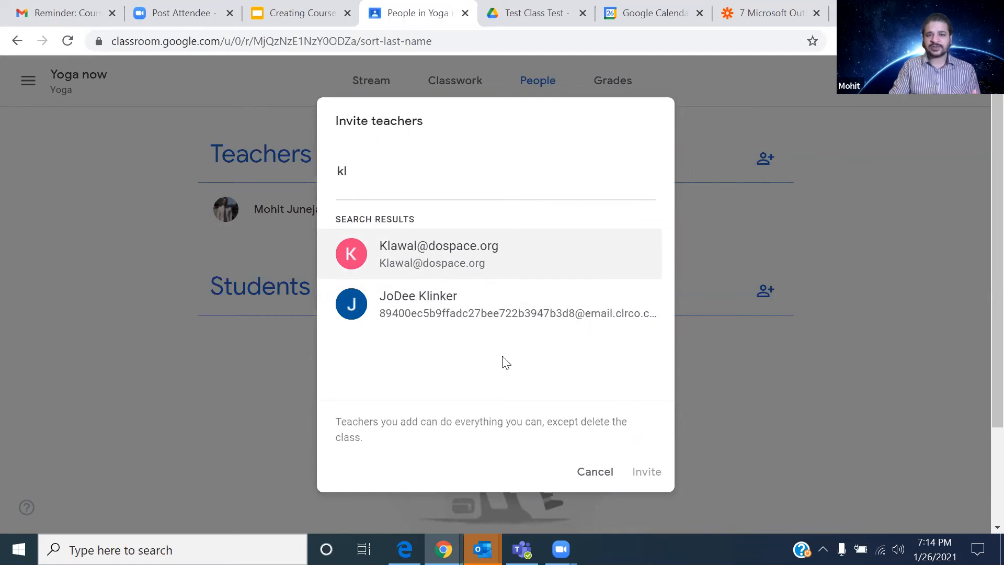
click(595, 472)
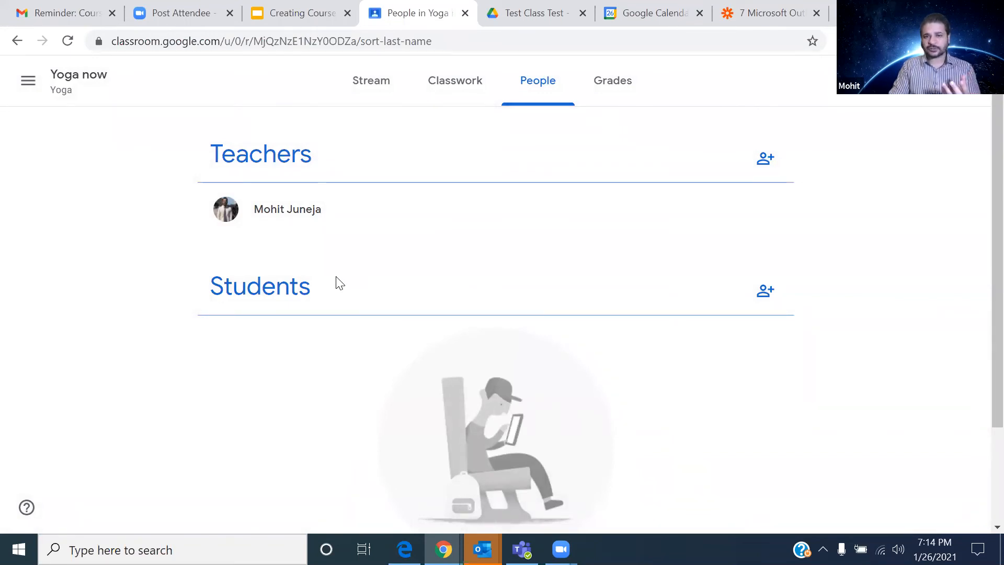
scroll(327, 297, down, 2)
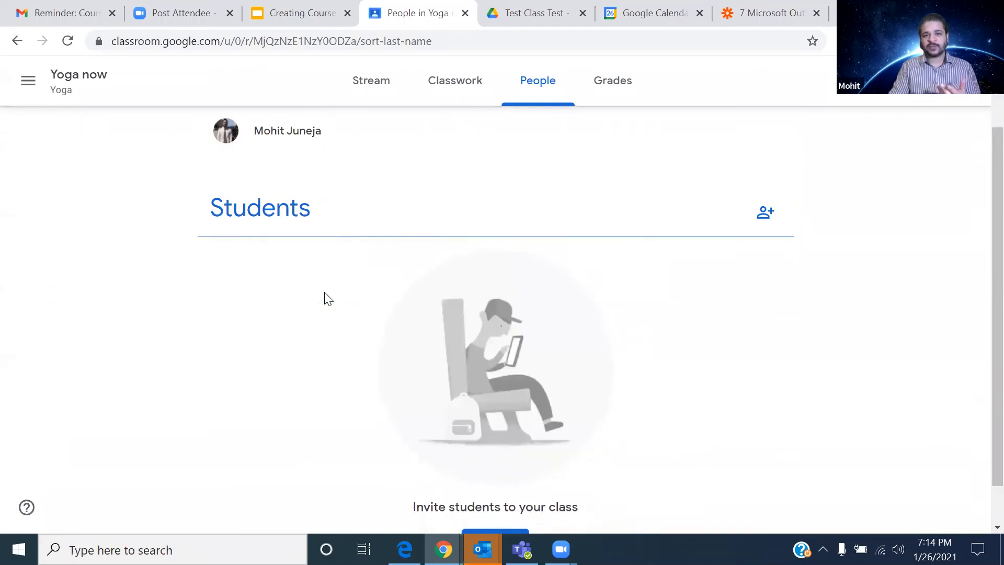
Step: Try adding a contact found by searching "kl" to the student invitation of the class
scroll(327, 299, down, 1)
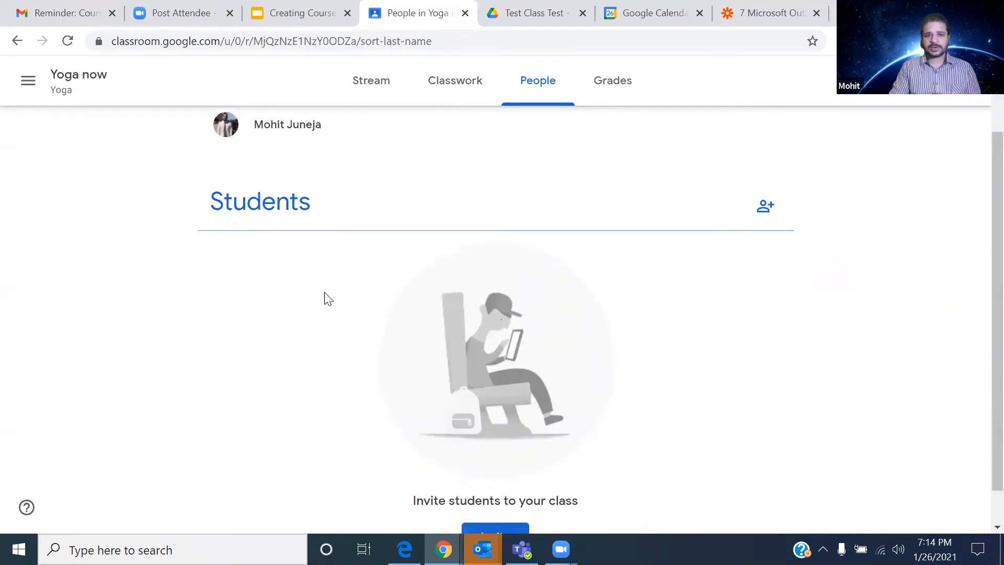
scroll(327, 300, up, 3)
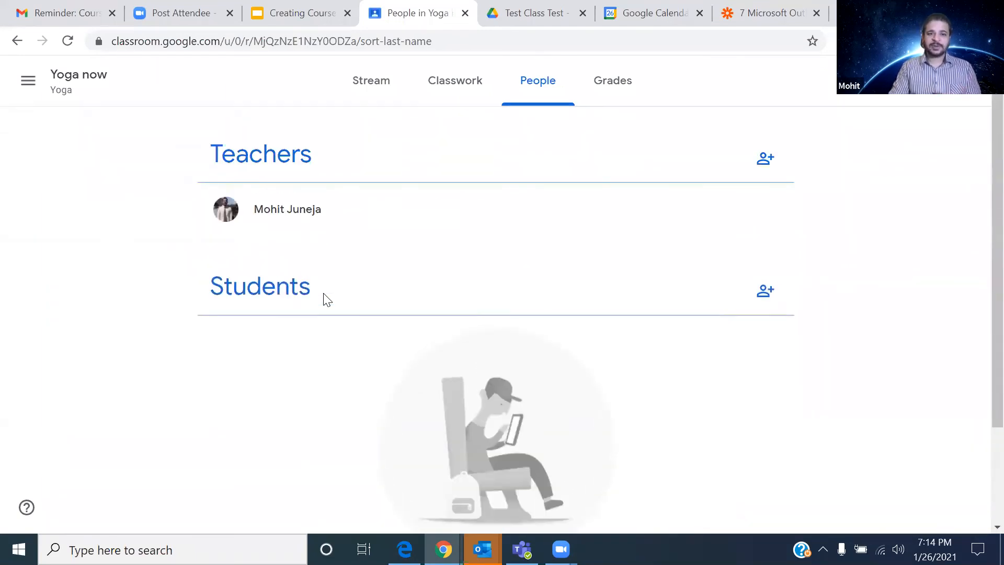
scroll(327, 300, down, 2)
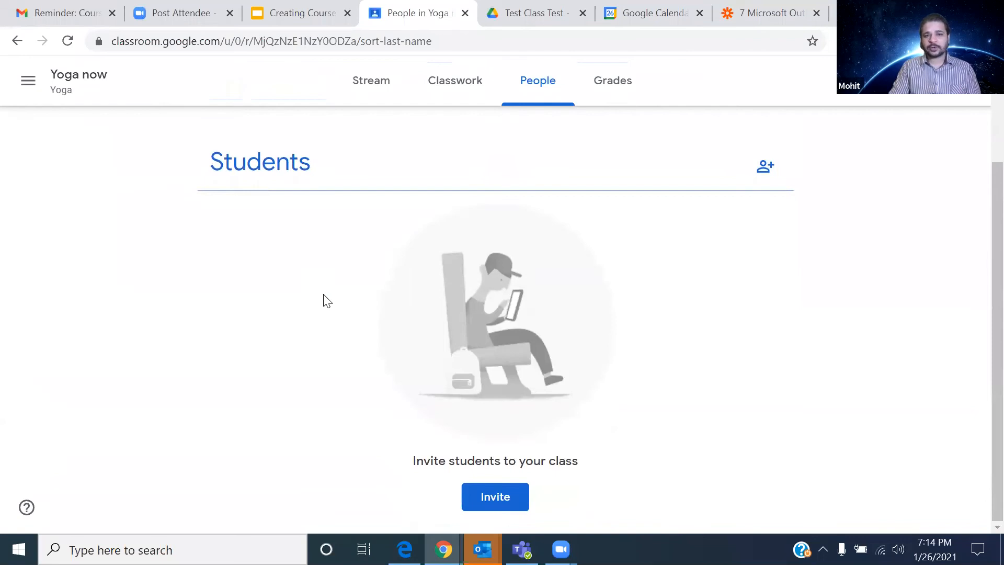
click(765, 166)
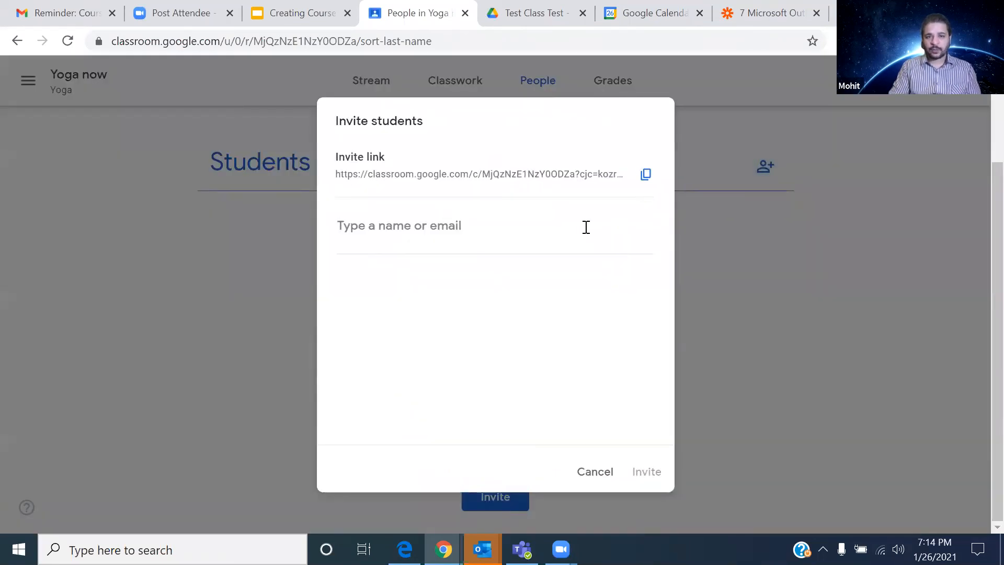
text(k)
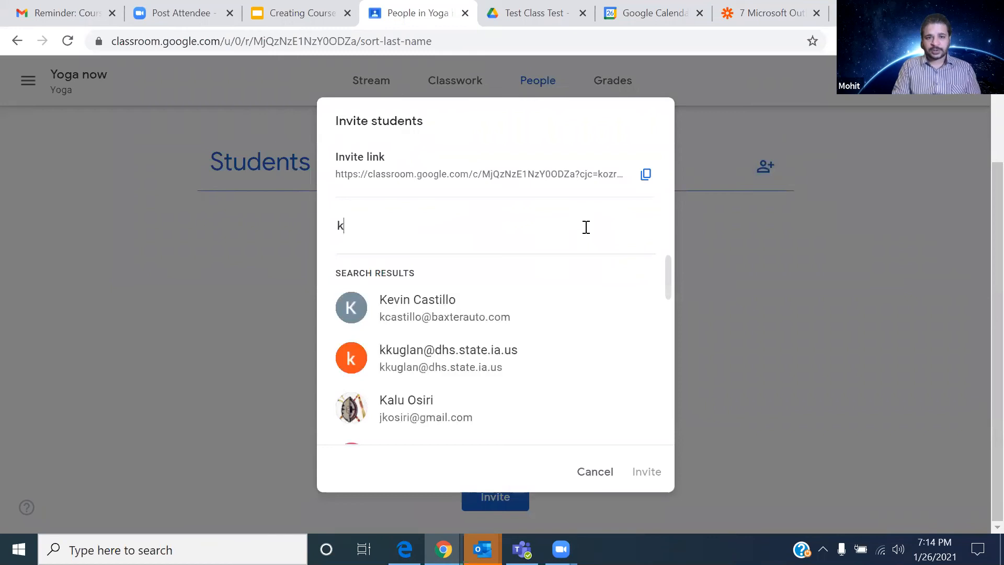
text(l)
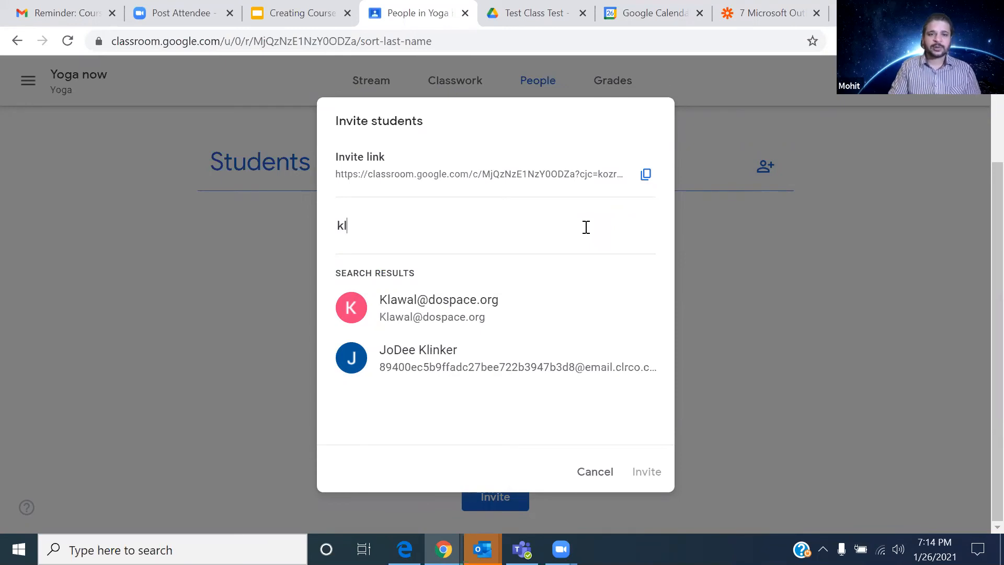
click(527, 333)
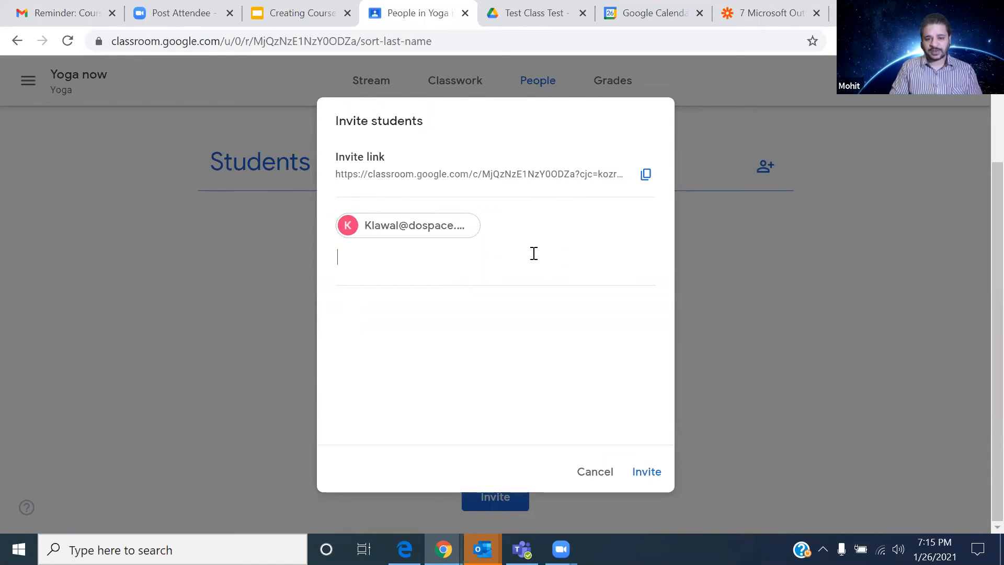
Step: Search "ka" for another contact in the student invitation, clear the search and cancel the invitation
text(ka)
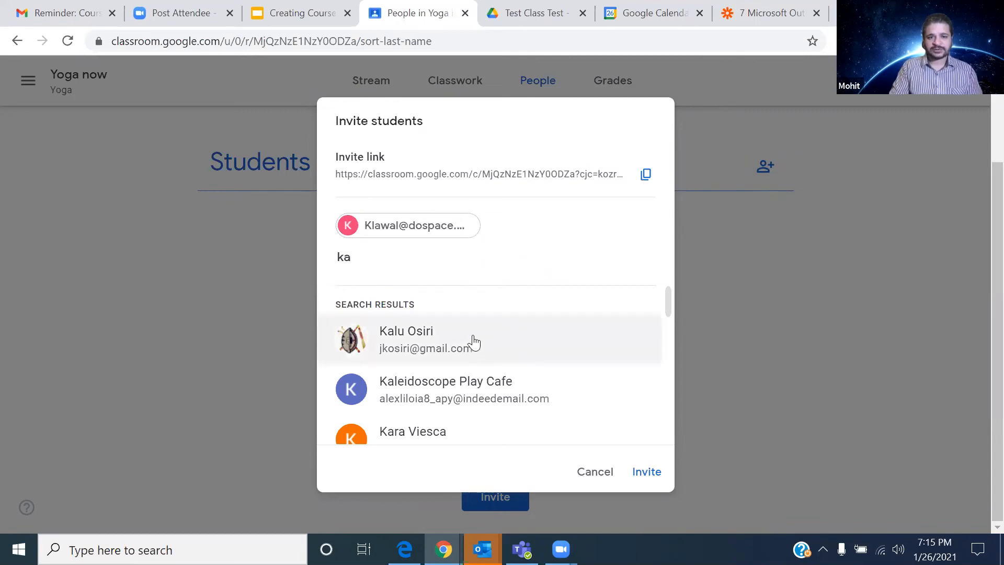
scroll(474, 343, down, 3)
scroll(474, 343, up, 2)
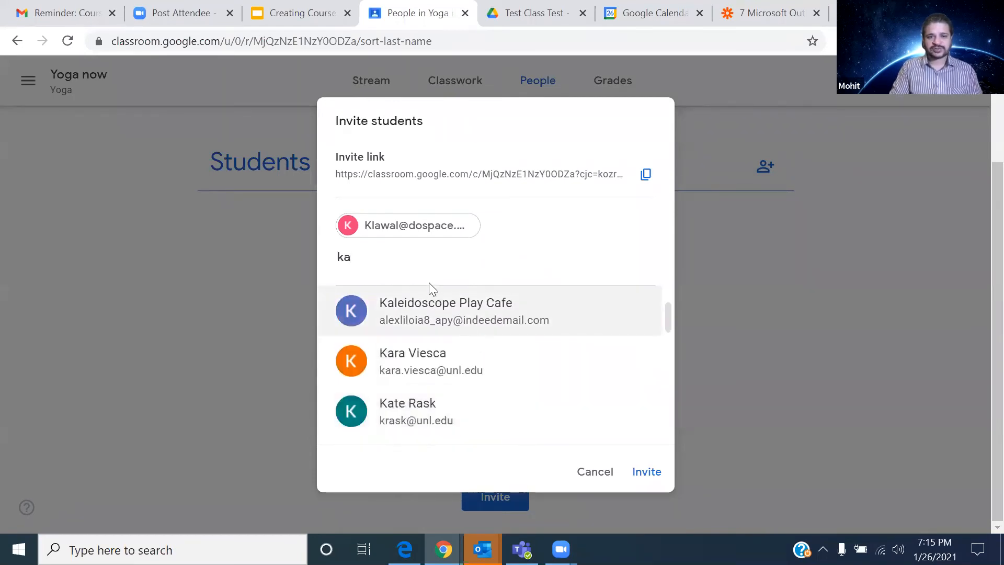
key(BackSpace)
key(BackSpace)
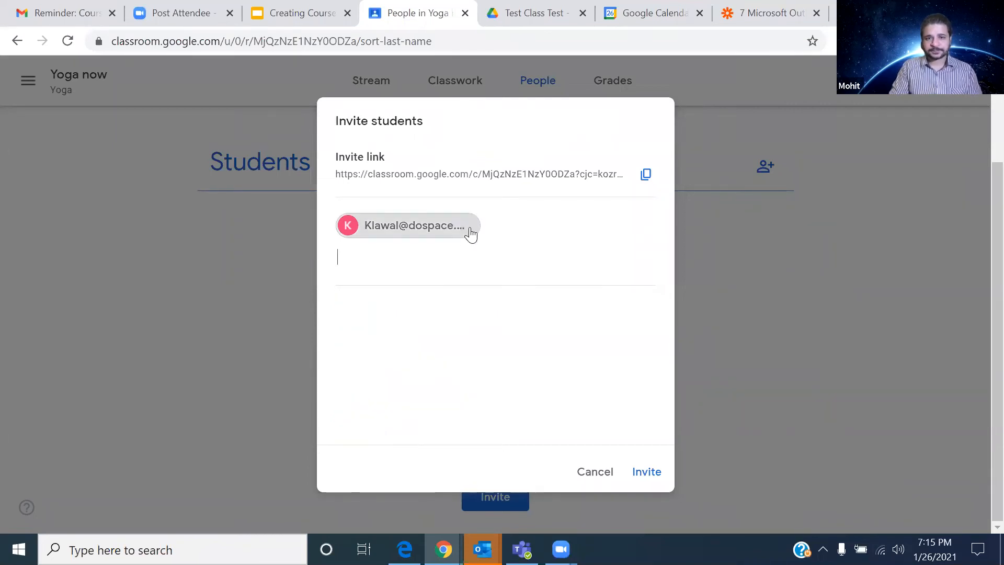
click(605, 473)
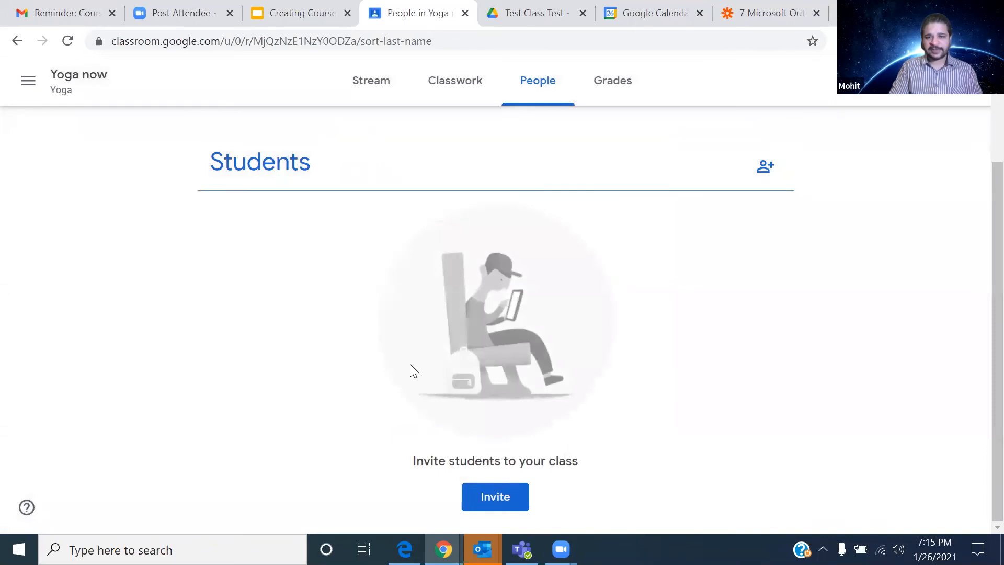
Step: Look over the teacher and student lists and the Grades page of the class, and return to the stream
scroll(413, 372, up, 3)
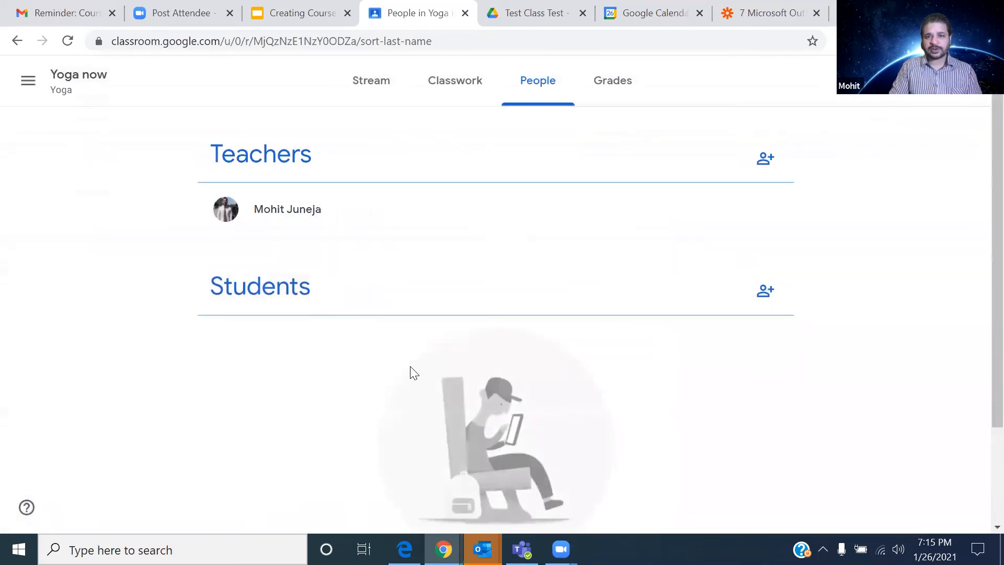
scroll(413, 368, down, 3)
scroll(413, 374, up, 3)
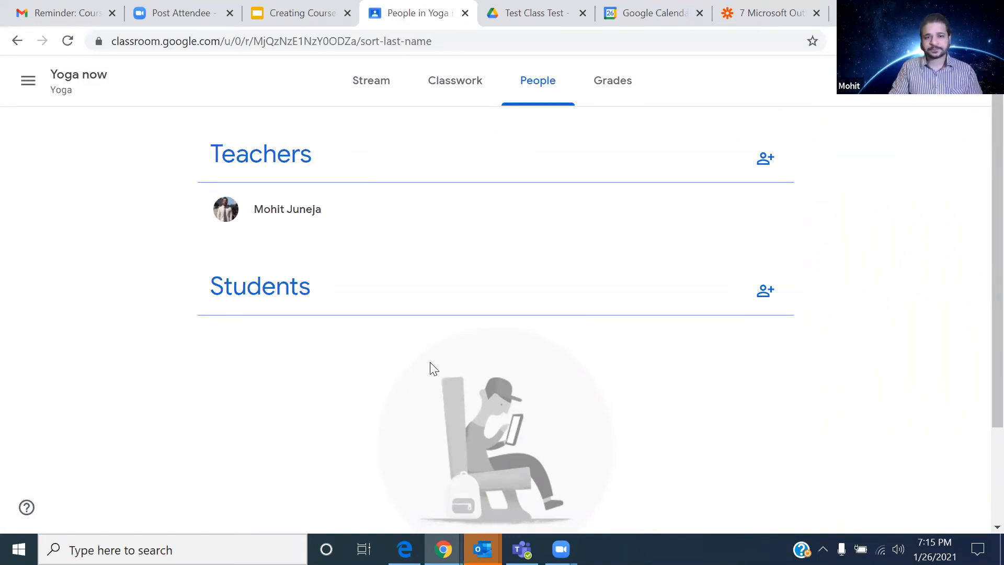
scroll(412, 328, down, 2)
scroll(412, 328, up, 2)
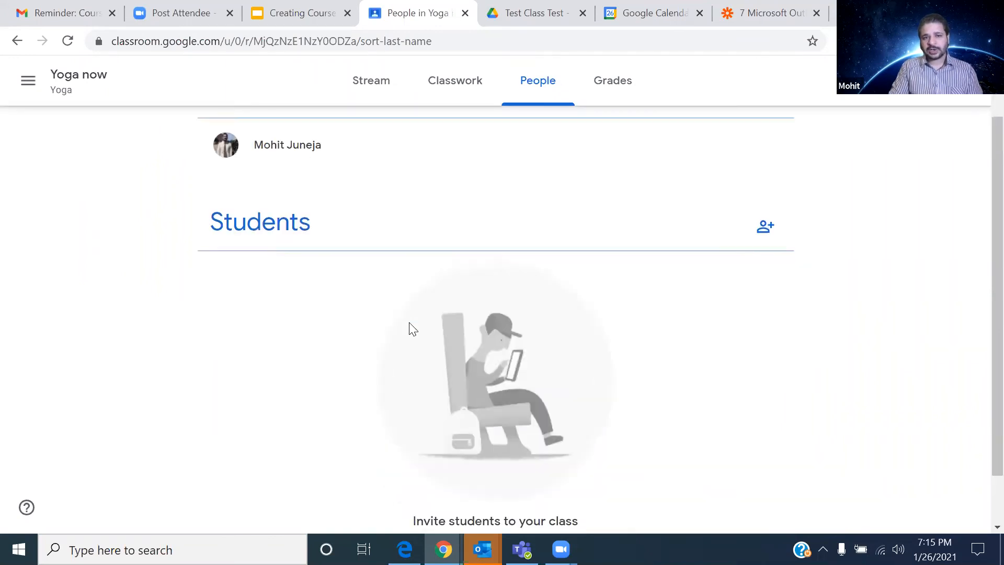
click(623, 95)
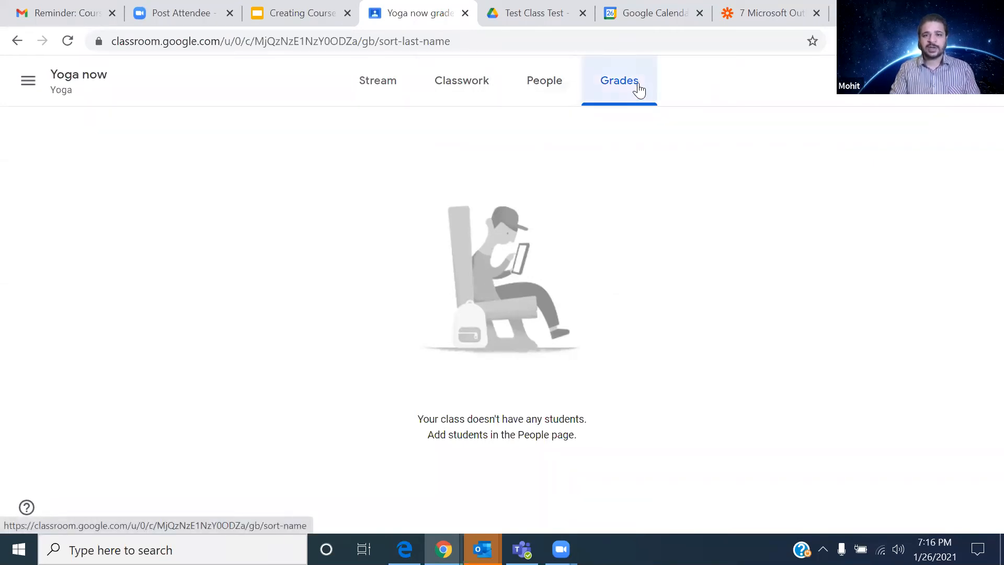
click(568, 92)
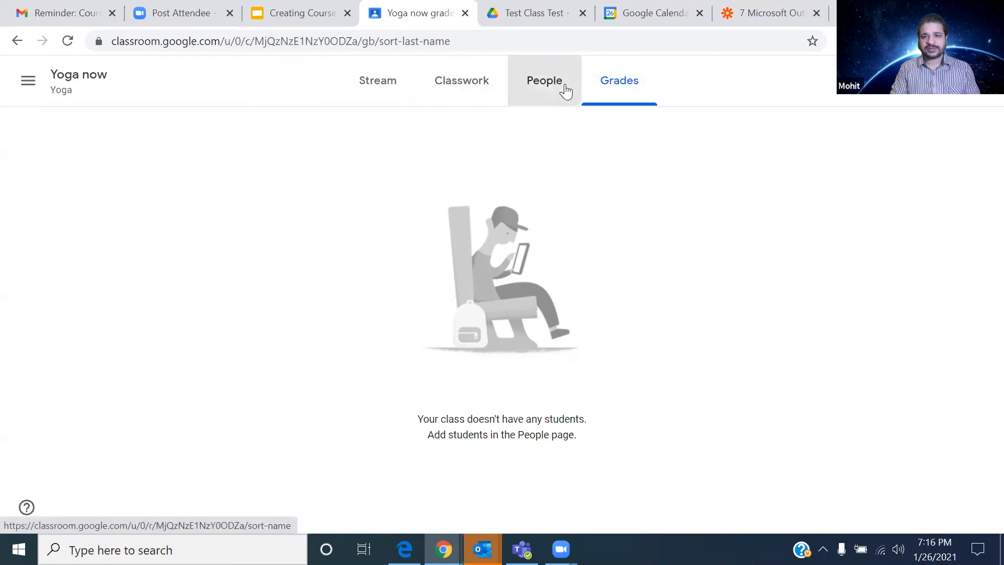
click(439, 90)
click(384, 90)
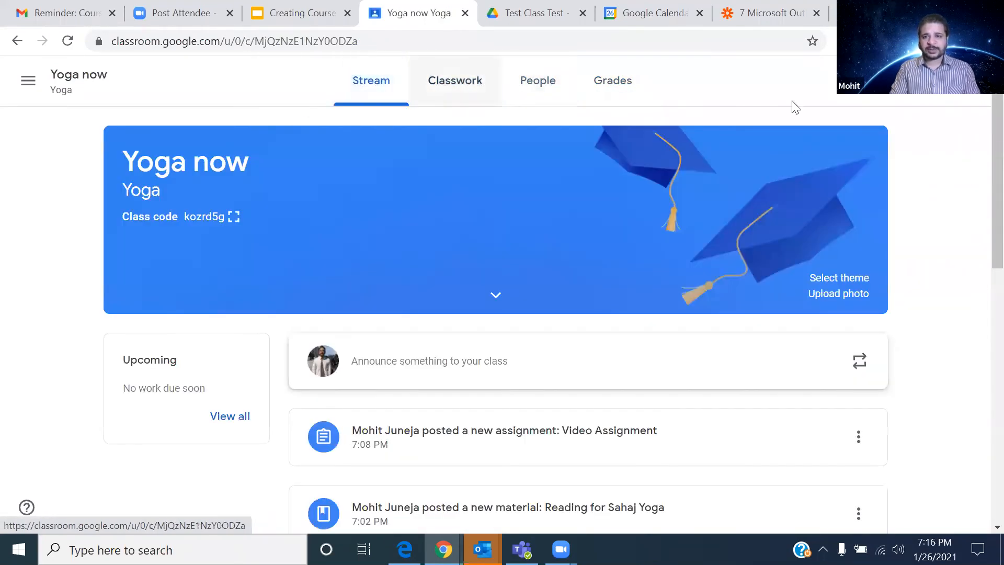
Step: Open the class settings and look through the class details, general and grading sections
click(880, 81)
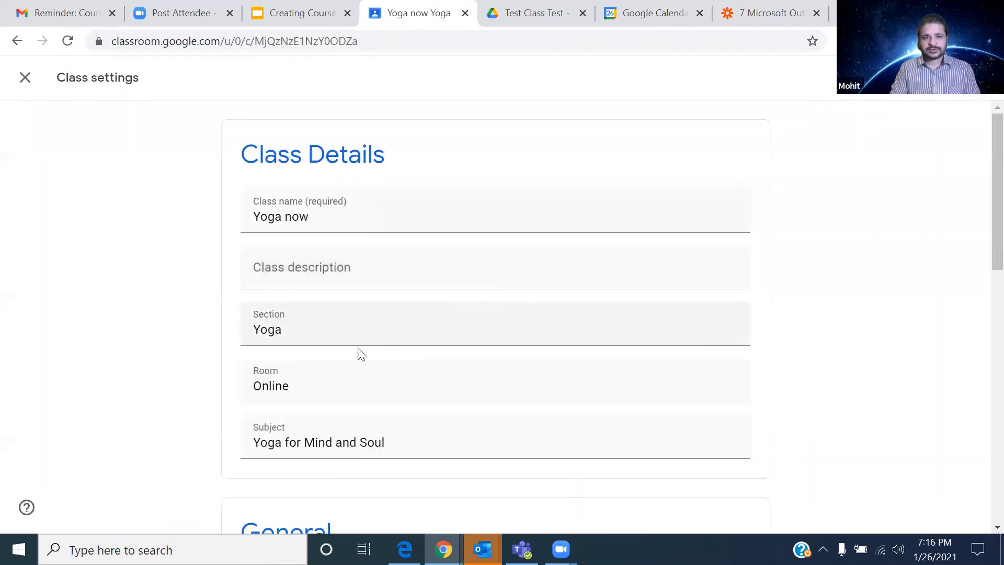
click(20, 82)
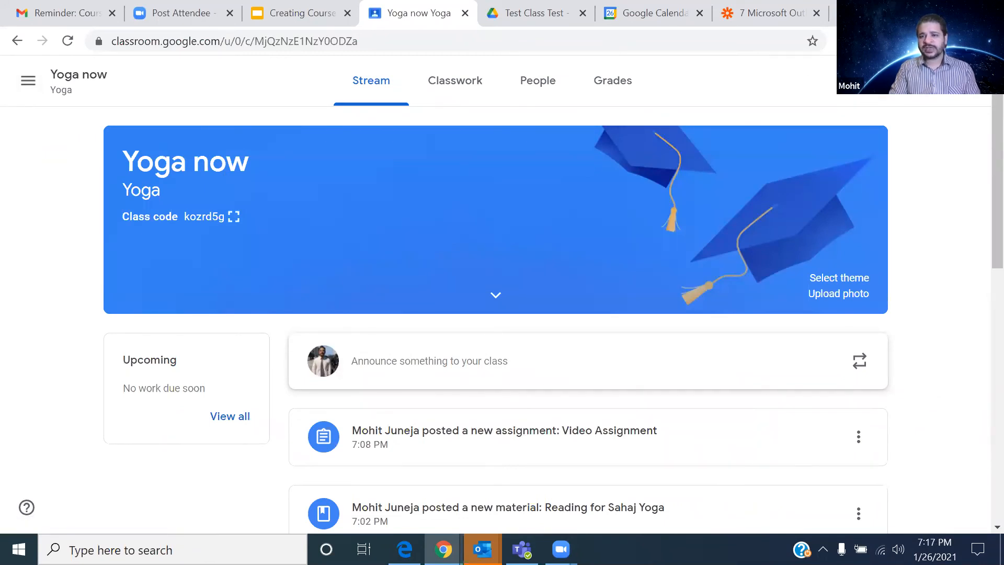
click(882, 80)
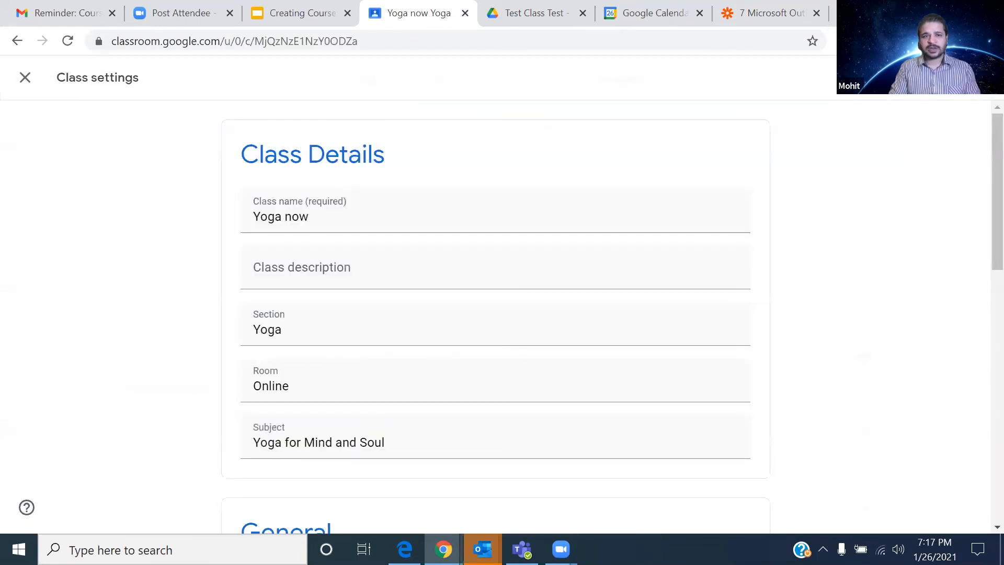
scroll(492, 267, down, 10)
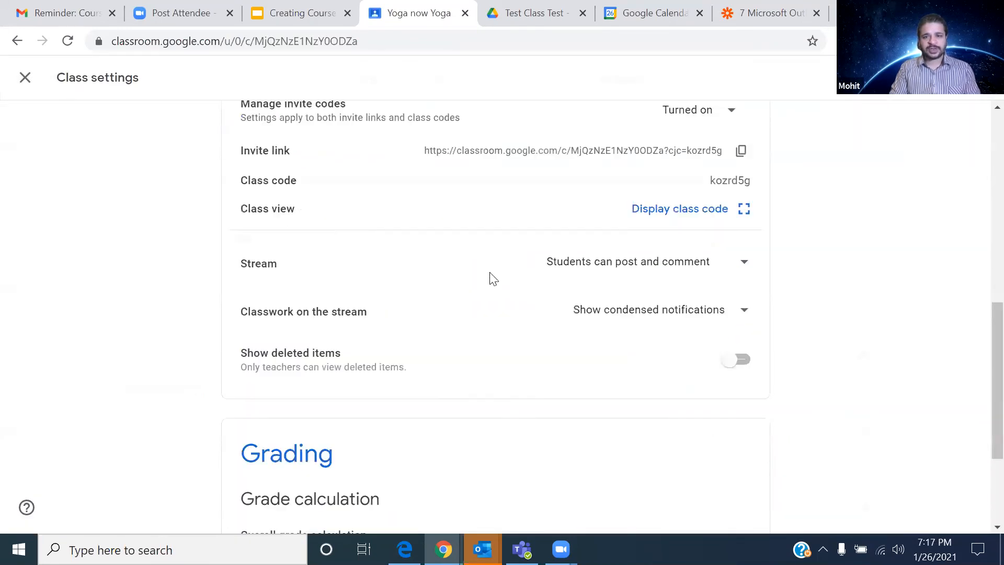
scroll(494, 279, down, 3)
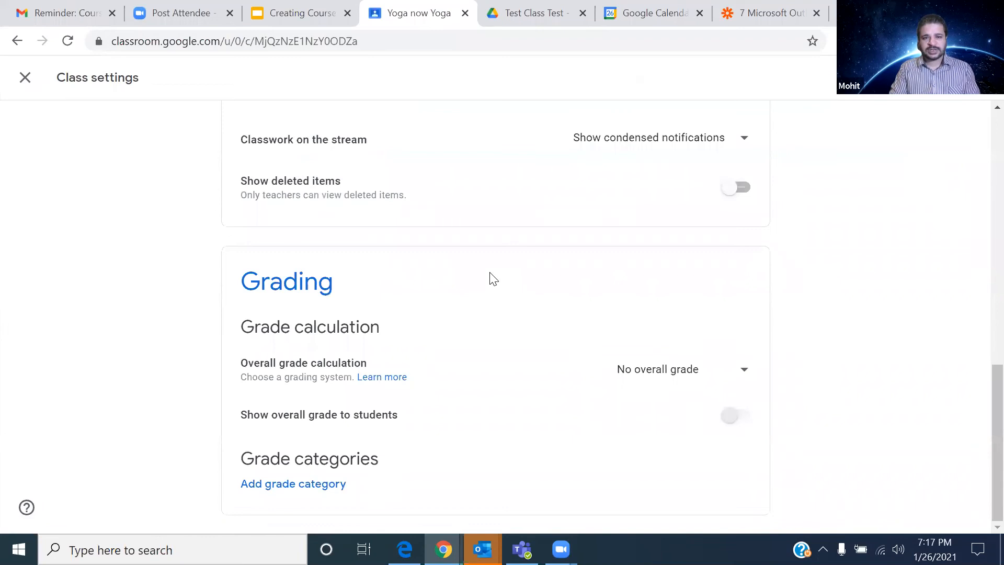
scroll(494, 278, up, 13)
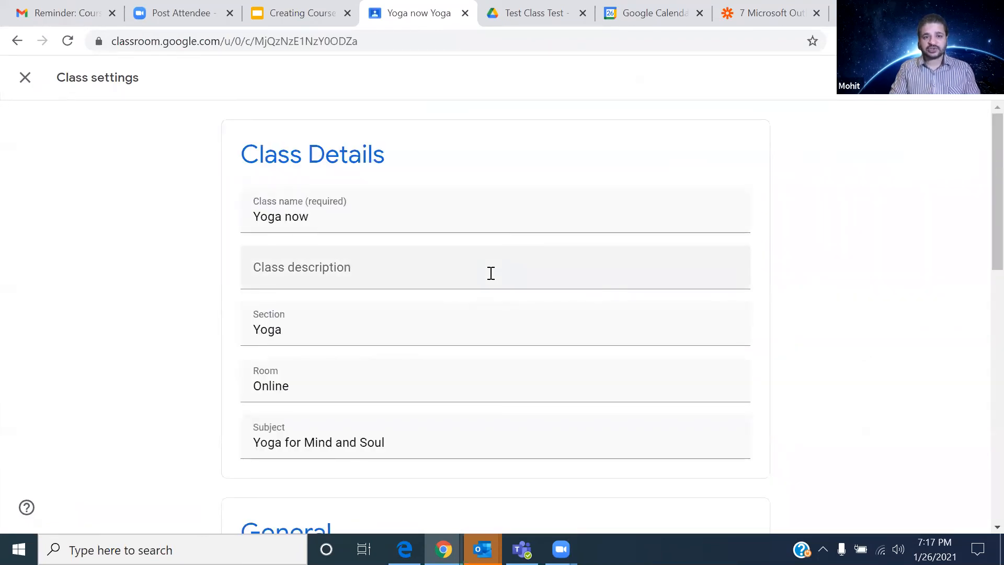
Step: Examine the class name and class description fields in the class details
click(449, 215)
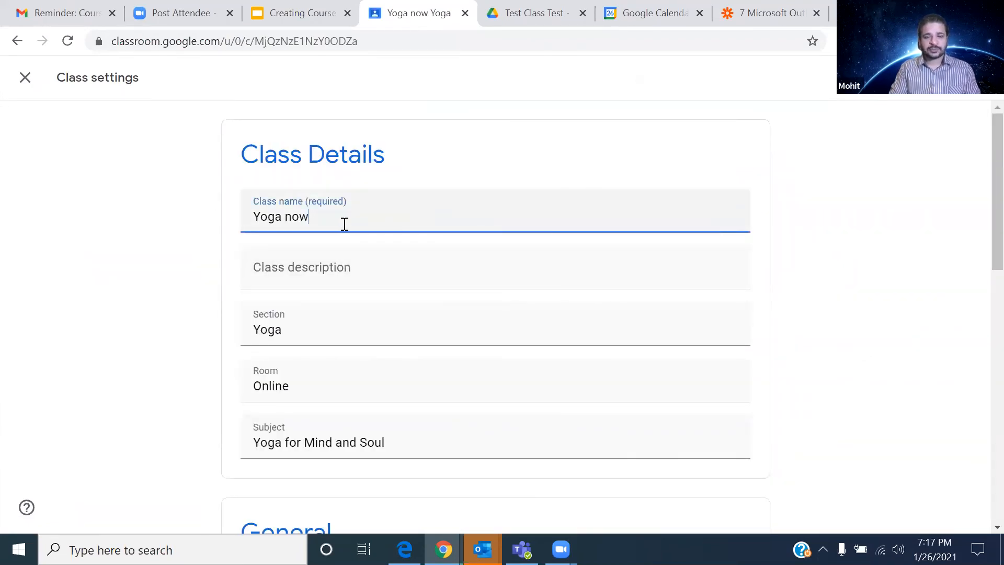
click(428, 274)
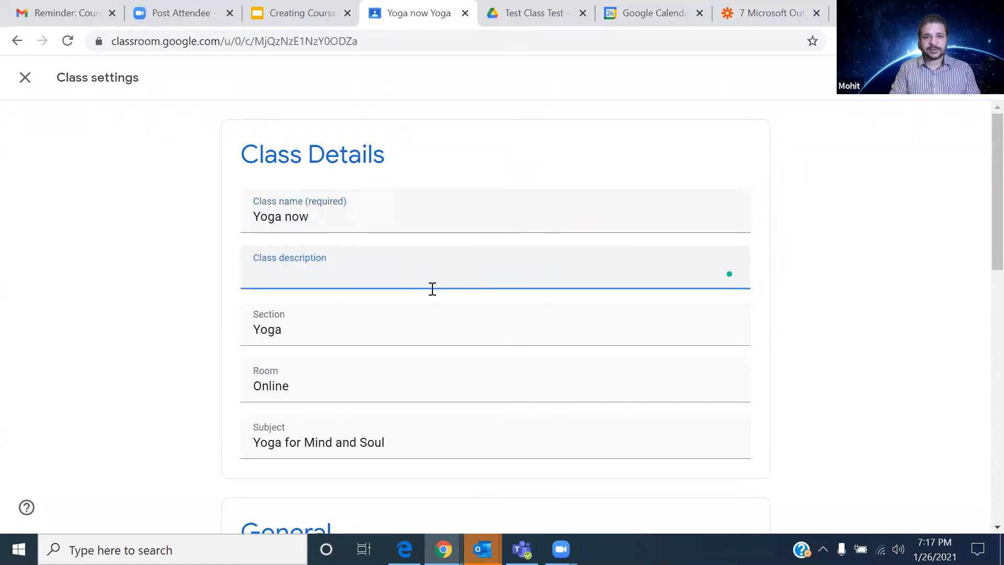
click(368, 201)
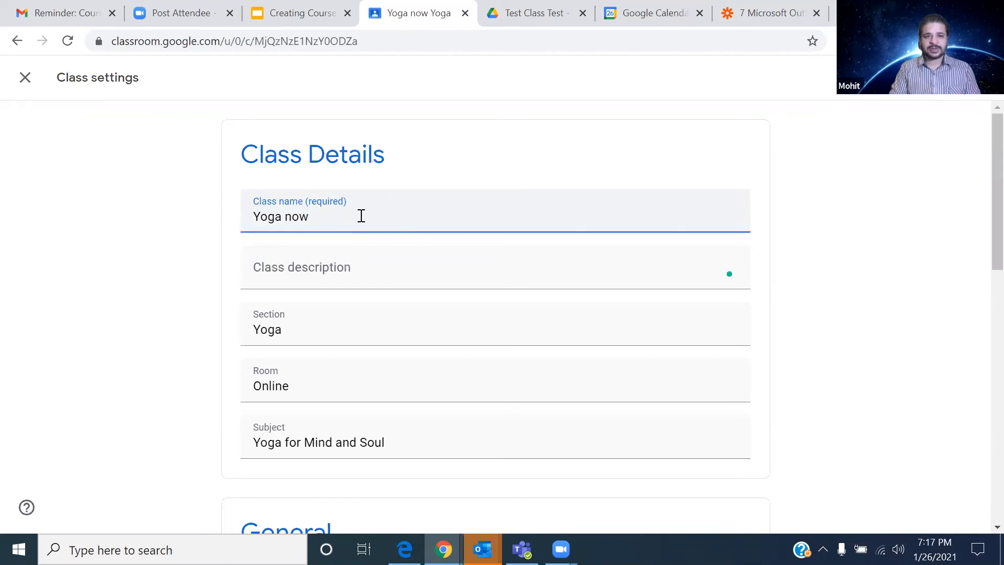
scroll(361, 215, down, 2)
click(379, 196)
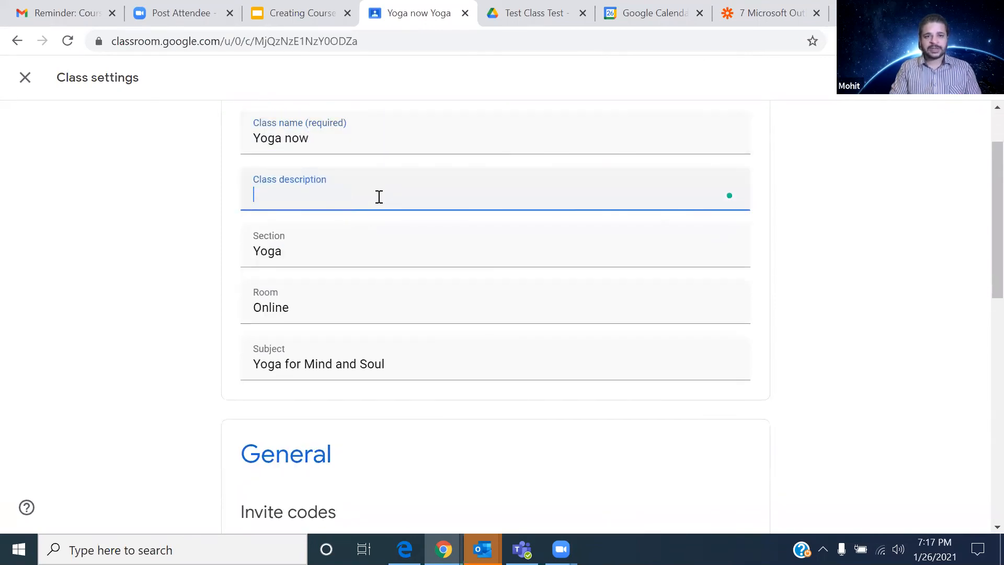
scroll(383, 202, up, 2)
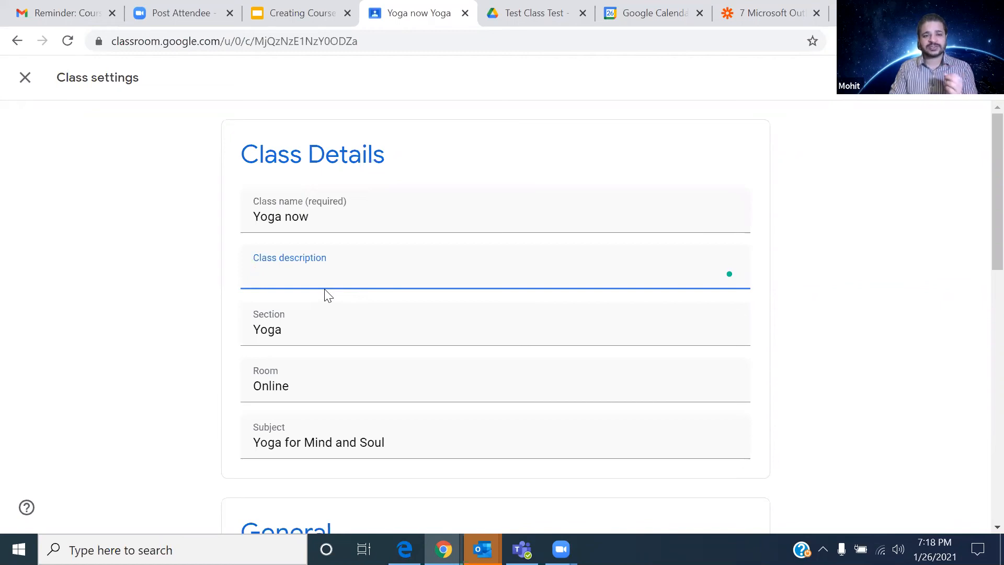
Step: Examine the section, room and subject fields in the class details
scroll(328, 294, down, 3)
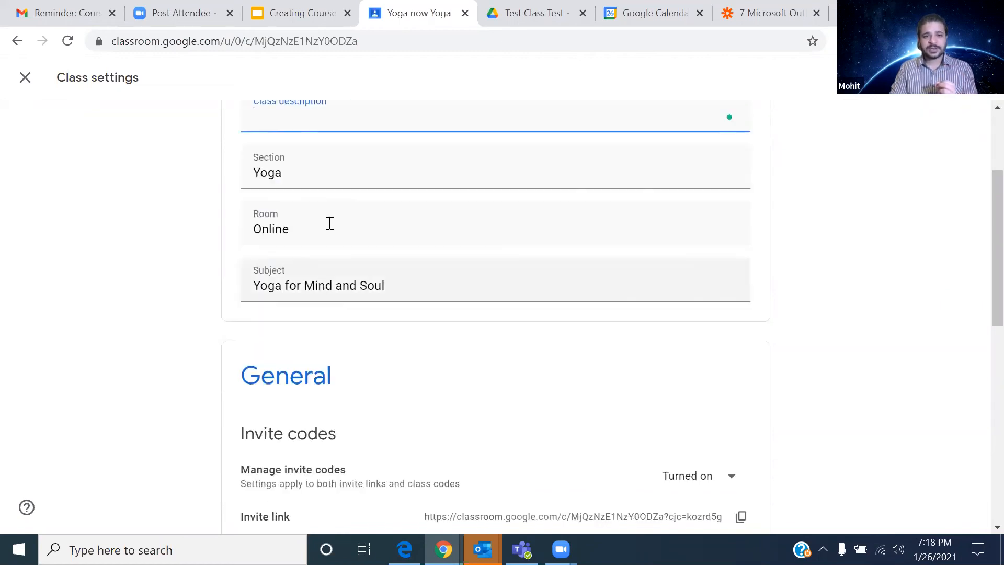
click(351, 171)
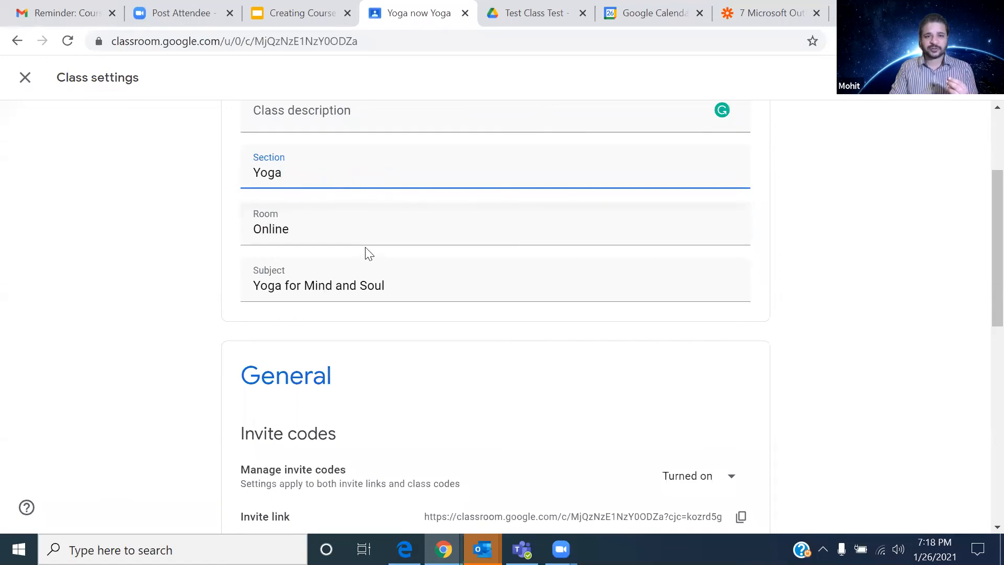
click(376, 231)
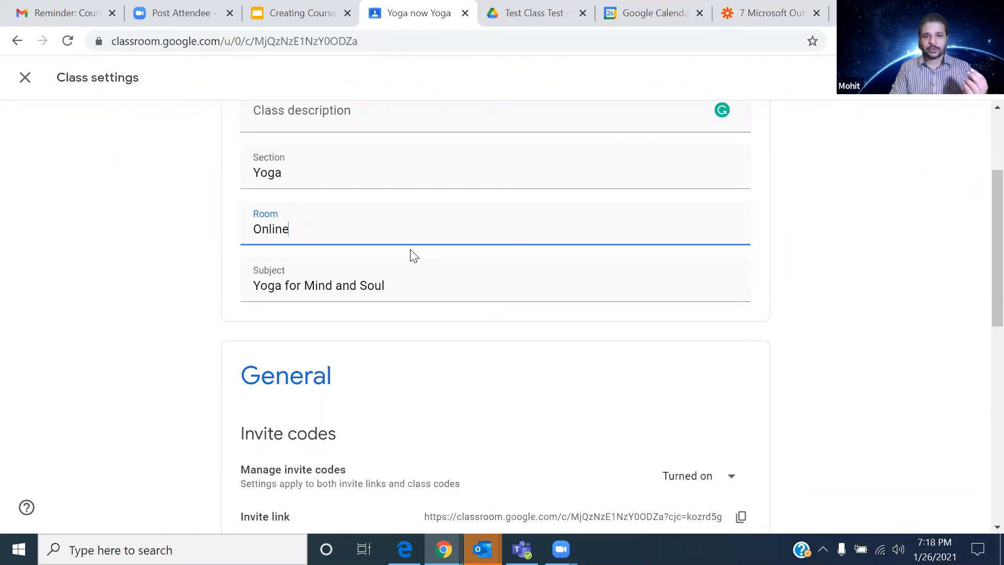
scroll(411, 254, up, 1)
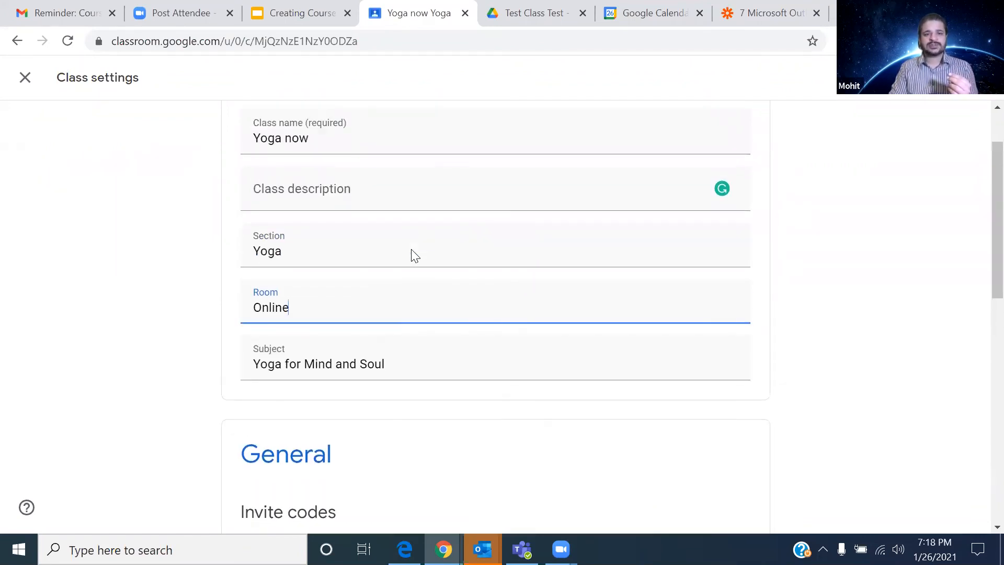
scroll(347, 321, up, 1)
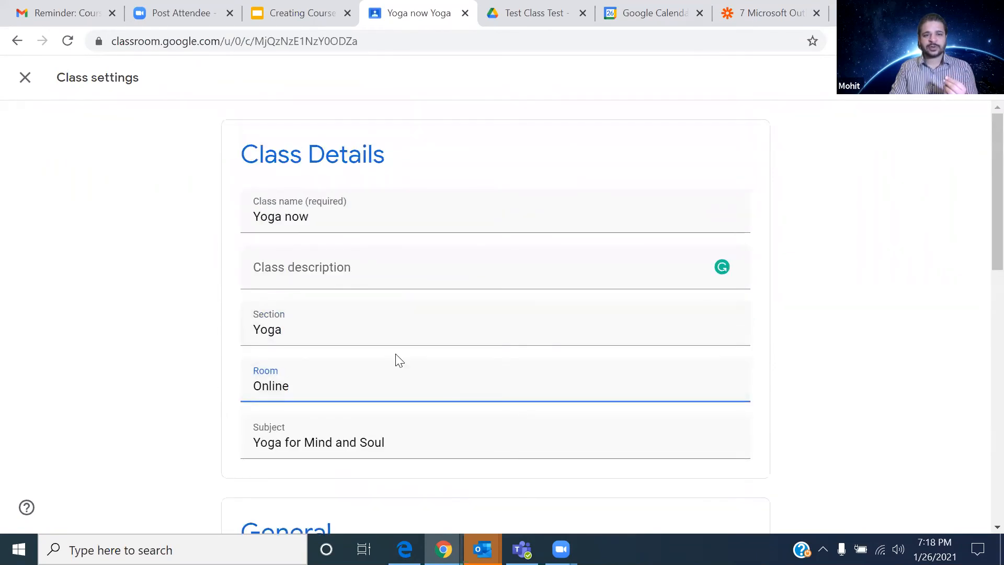
scroll(397, 359, down, 1)
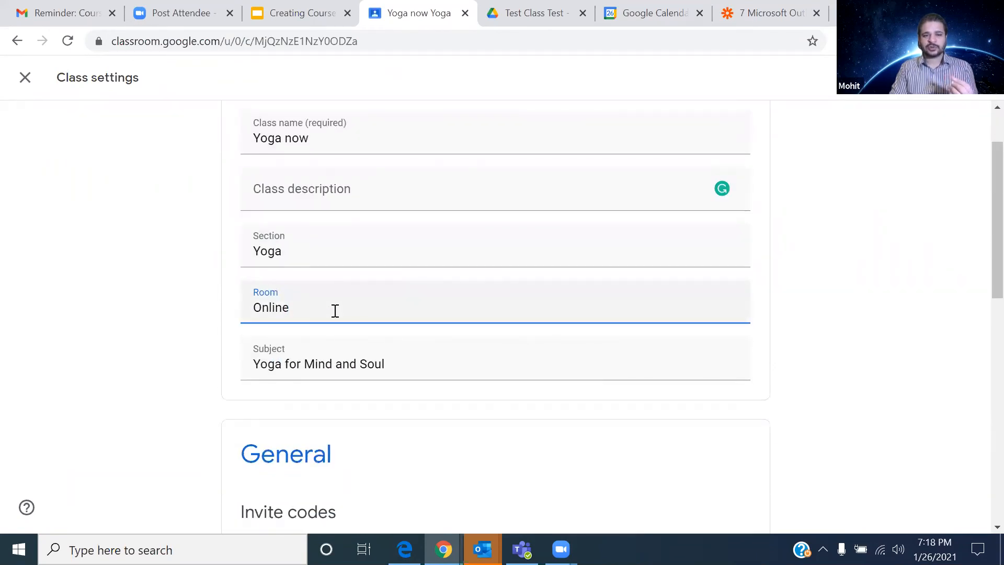
scroll(337, 312, down, 2)
click(463, 217)
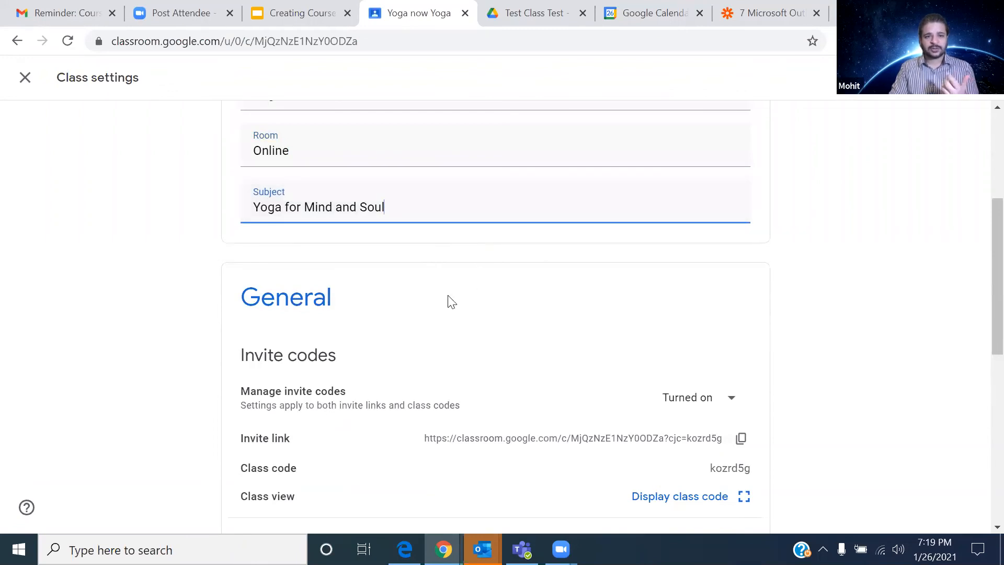
Step: Examine the Manage invite codes options in the General section of the class settings
scroll(451, 301, down, 2)
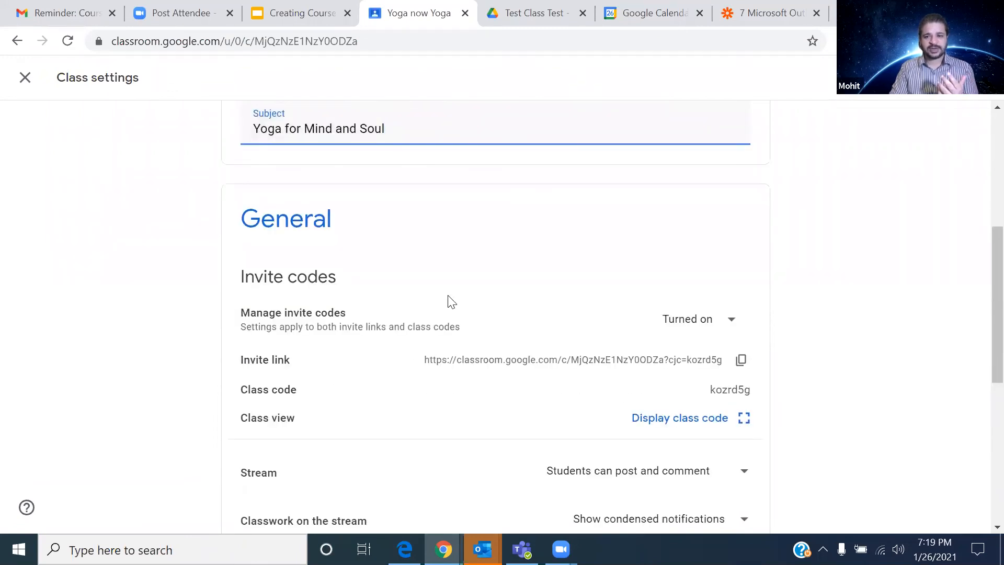
scroll(449, 299, down, 3)
scroll(449, 298, up, 2)
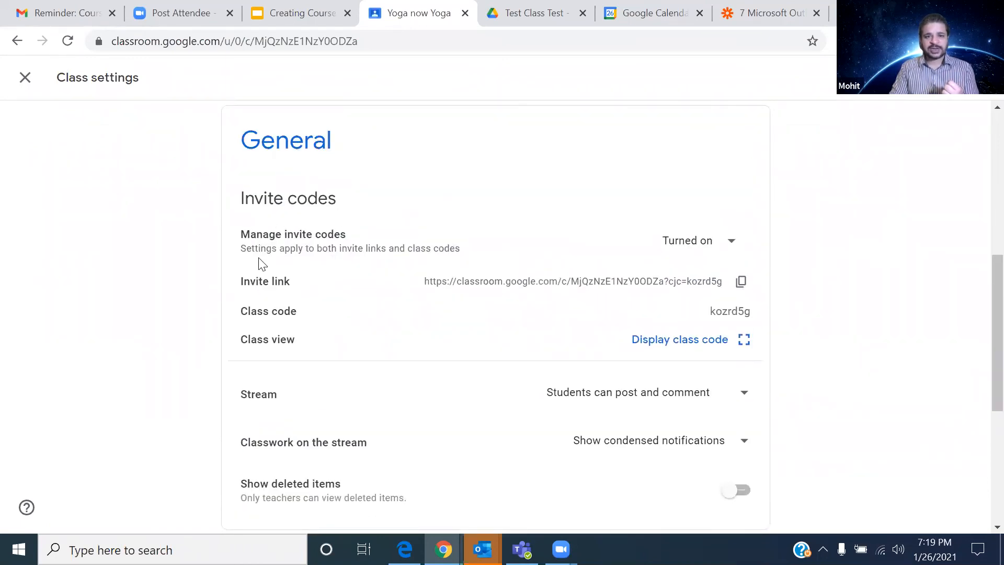
click(735, 252)
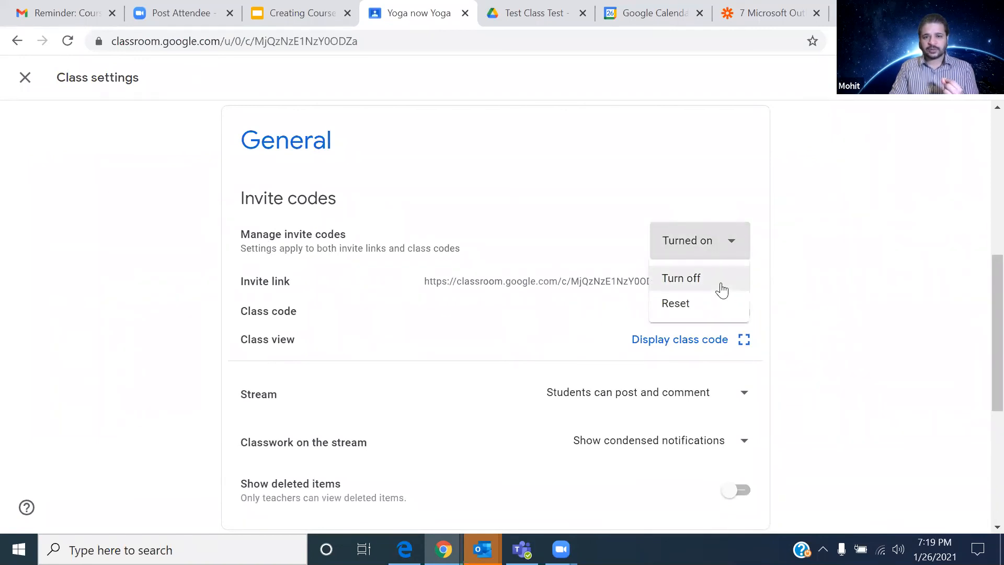
click(826, 247)
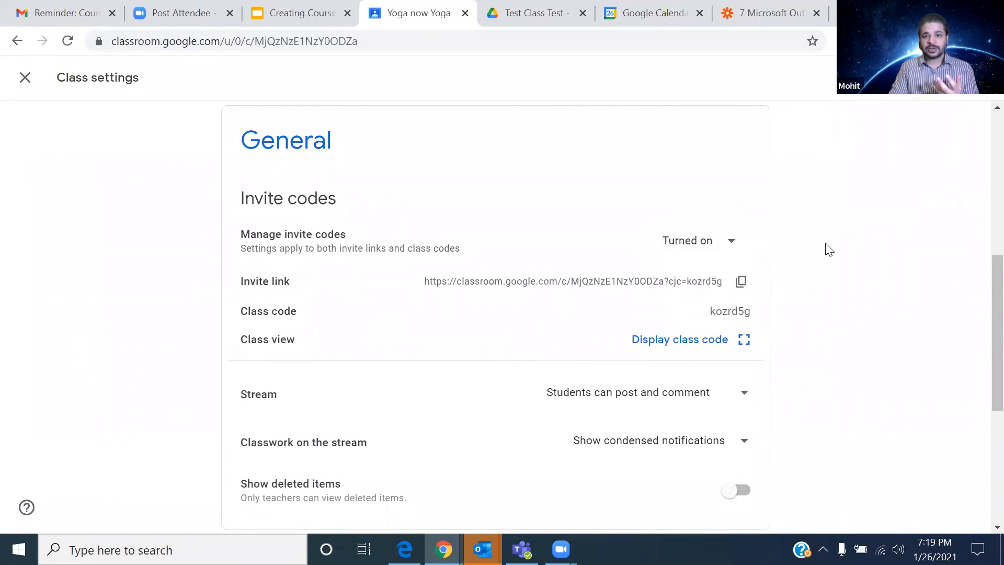
click(727, 253)
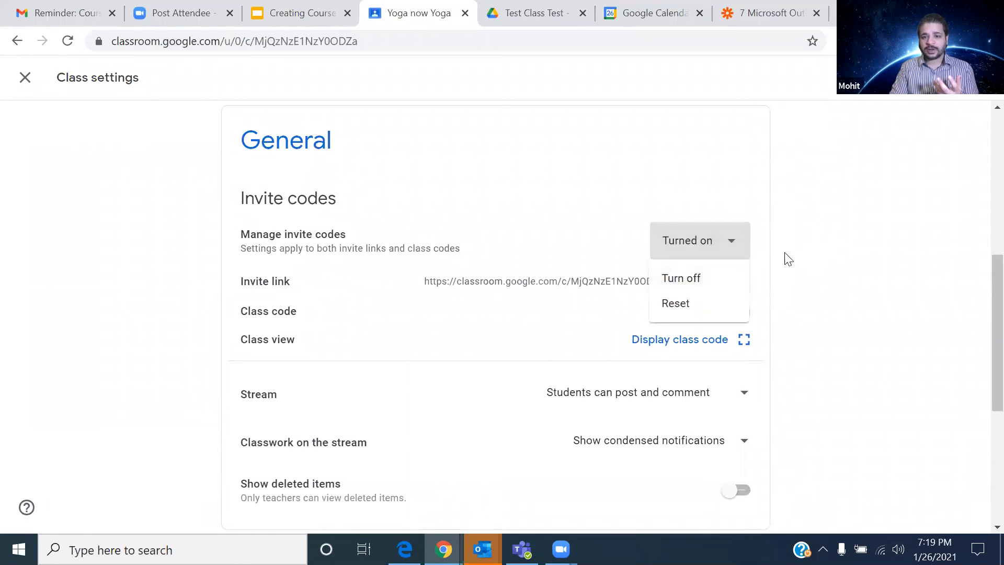
click(787, 258)
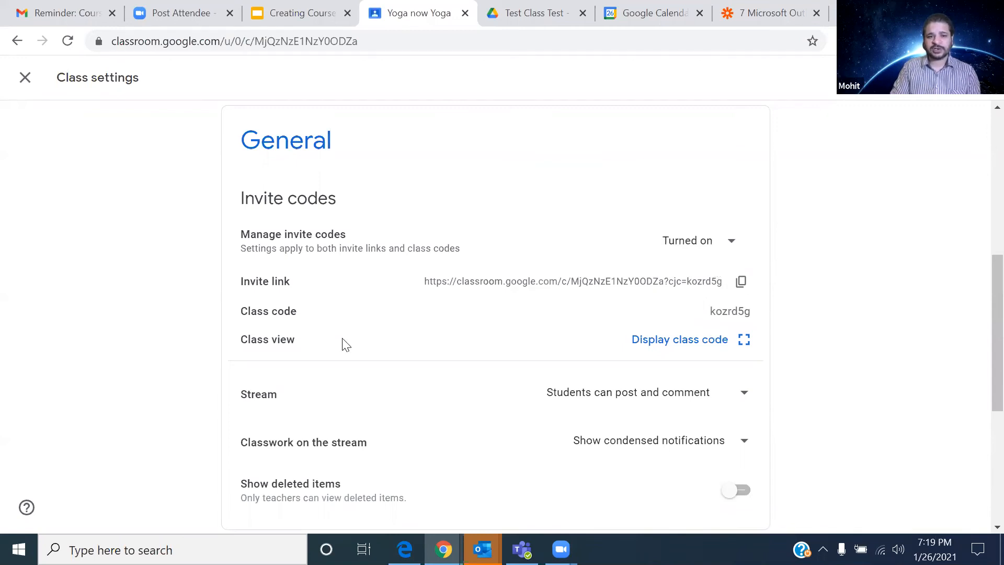
Step: Copy the class invite link, then view the class code in its enlarged display and close it
click(742, 285)
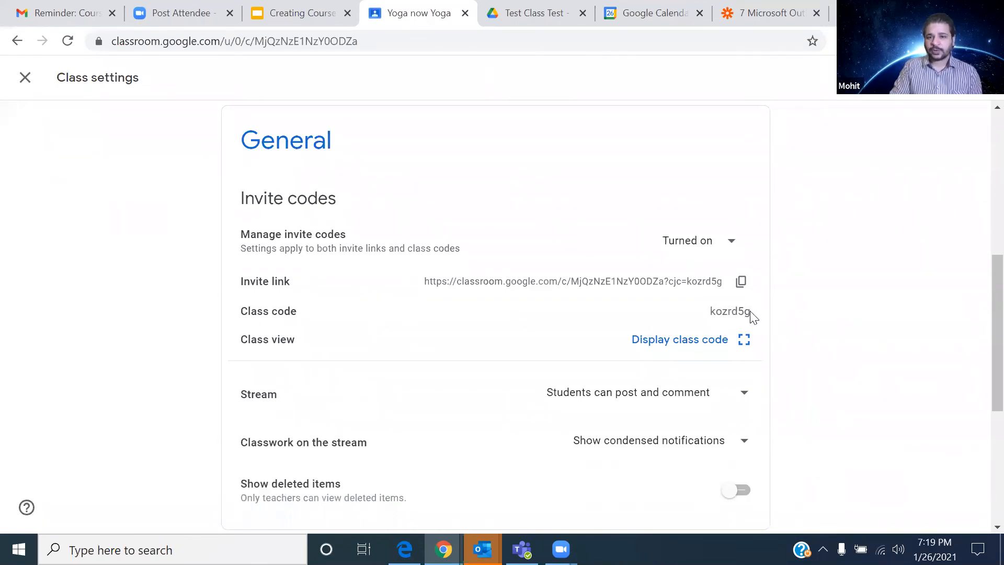
drag(754, 314, 712, 318)
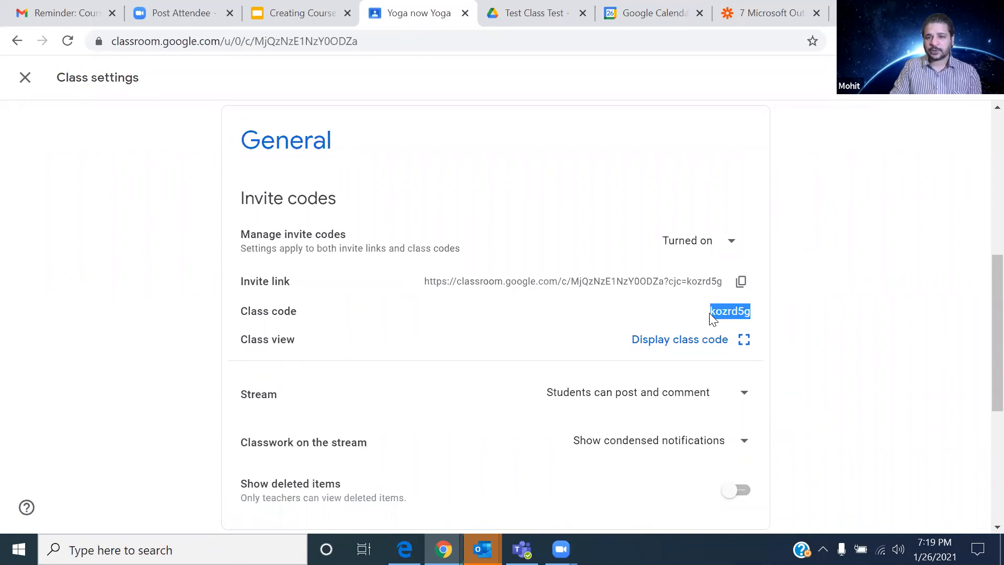
click(621, 299)
click(745, 341)
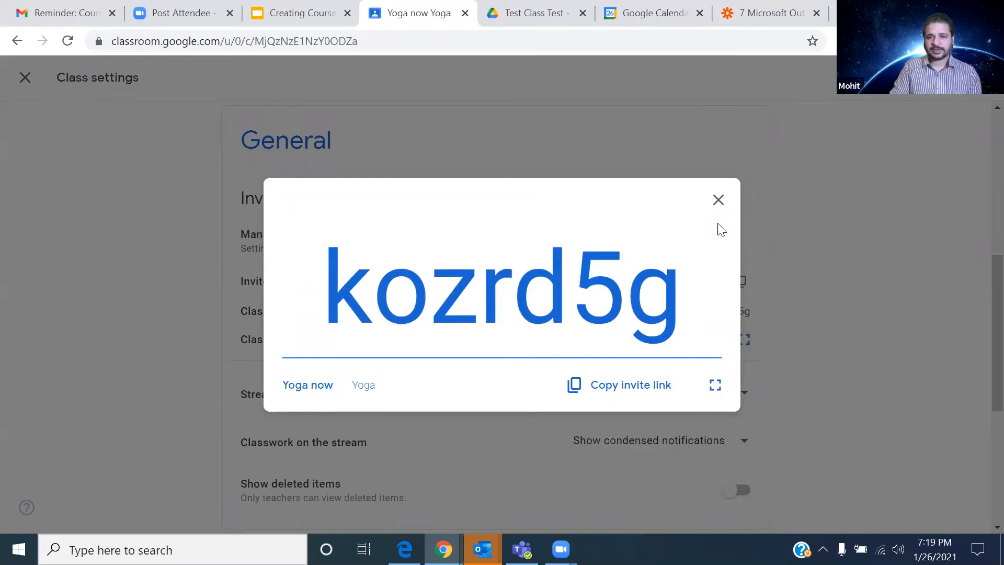
click(719, 203)
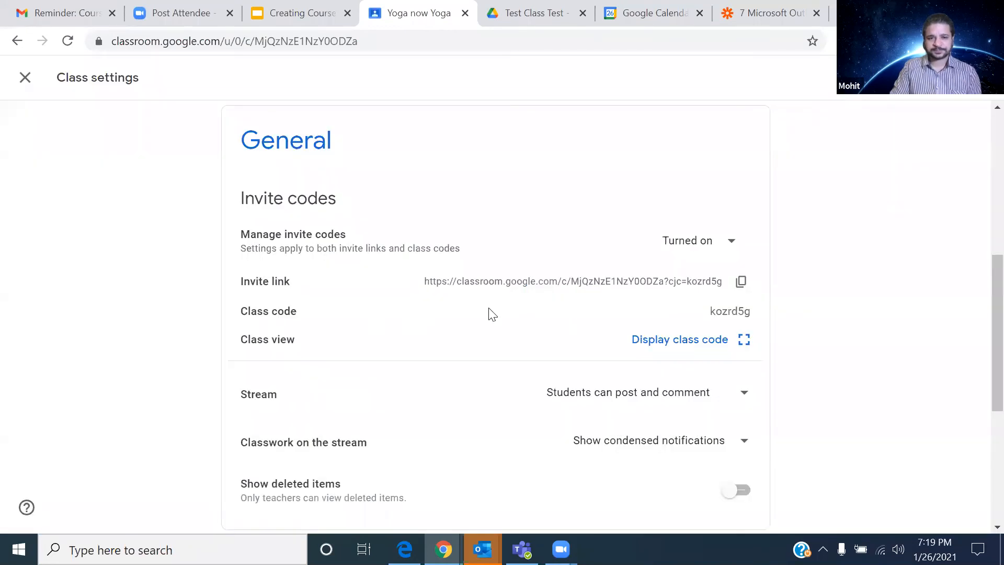
Step: Try the stream permissions "Only teachers can post or comment" and "Students can only comment", and restore "Students can post and comment"
scroll(492, 314, down, 2)
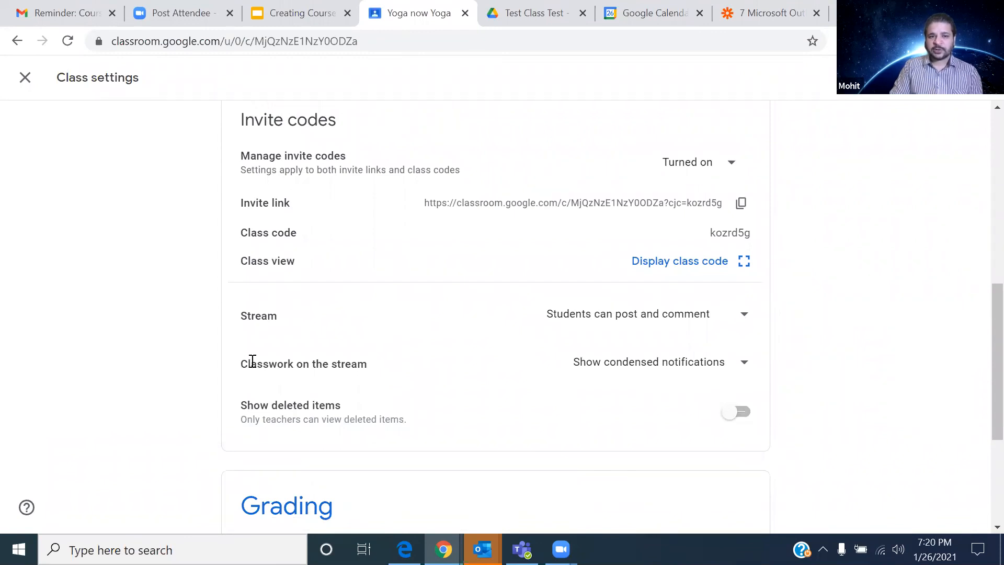
scroll(447, 409, up, 8)
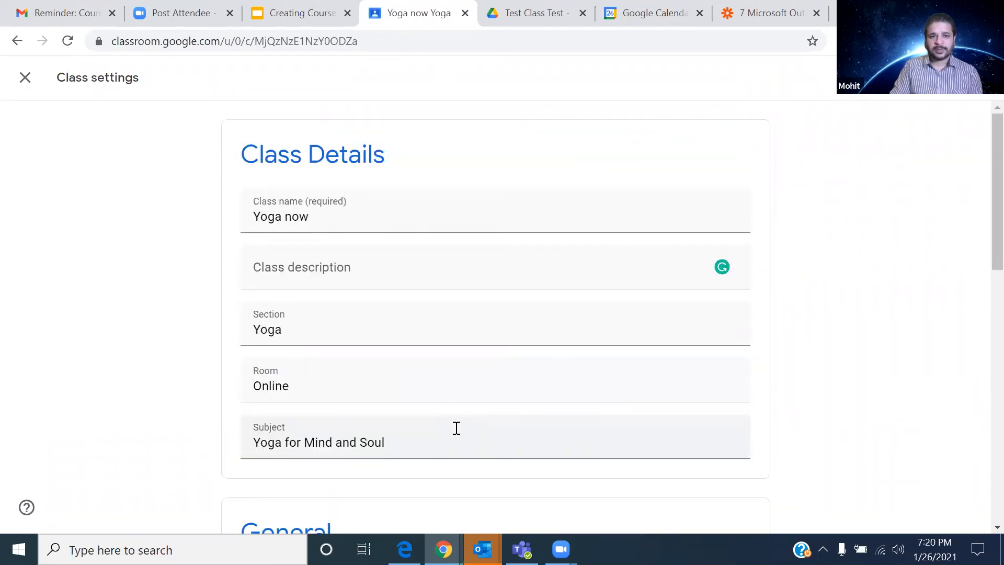
scroll(456, 428, down, 12)
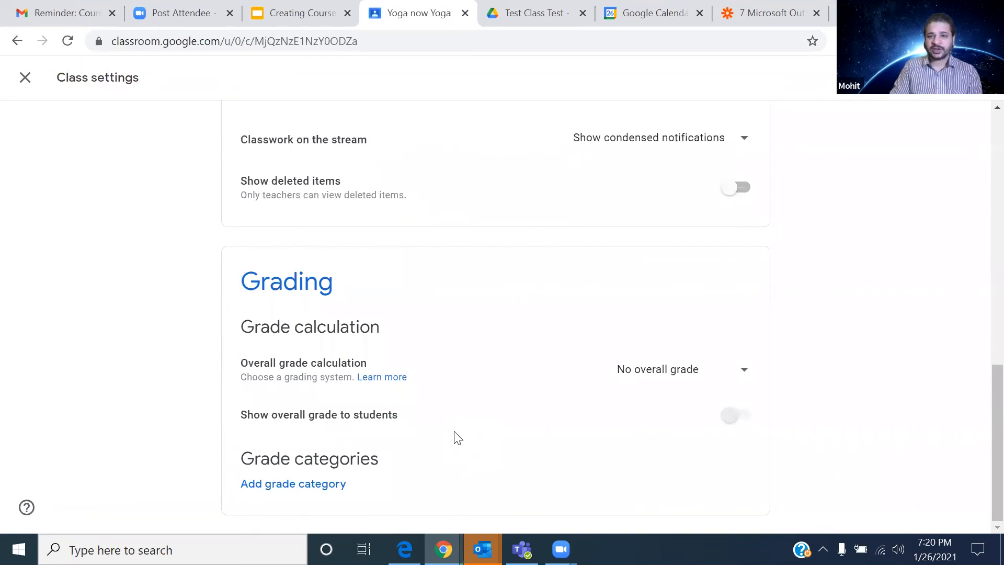
scroll(457, 437, up, 6)
scroll(456, 437, down, 3)
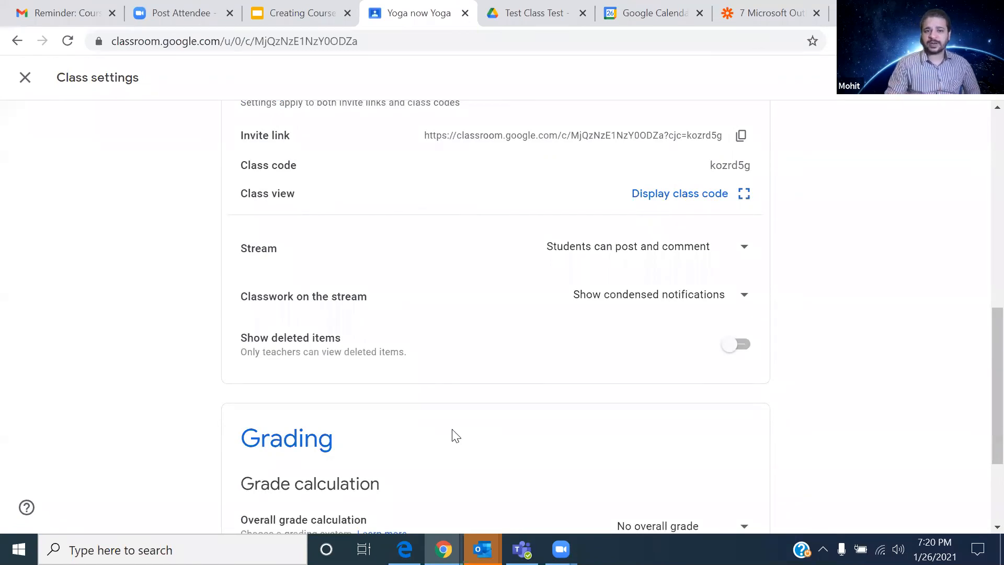
click(747, 249)
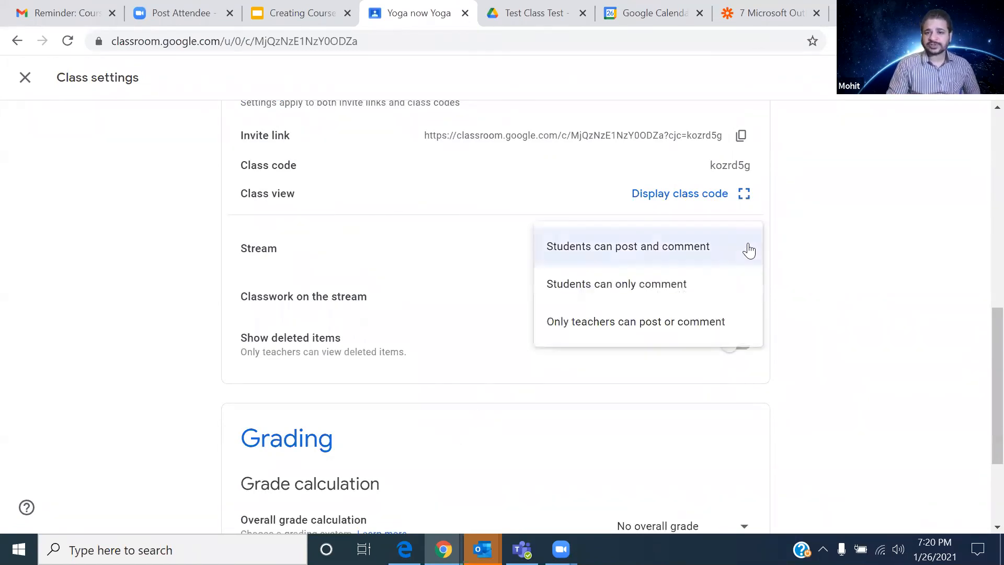
click(658, 333)
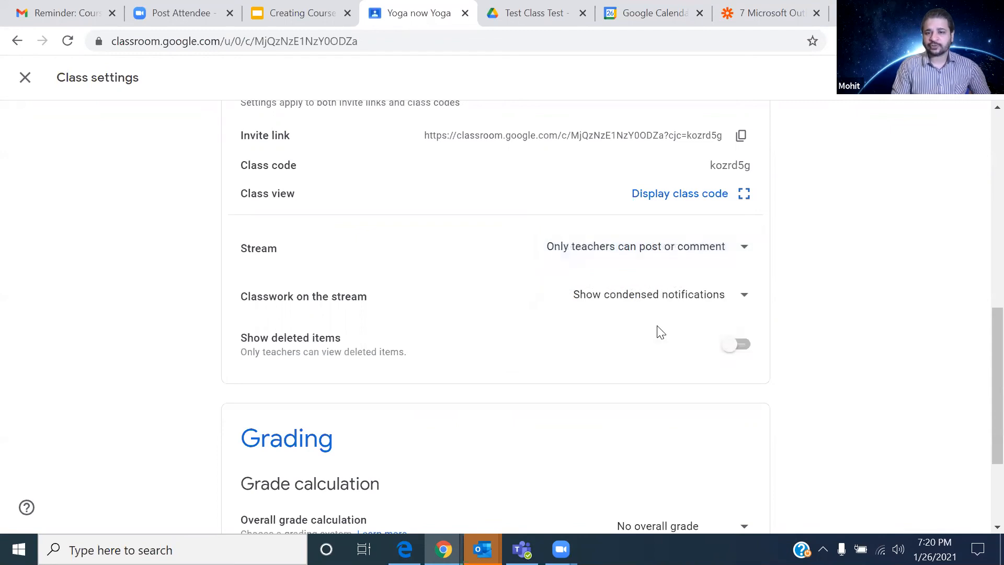
click(740, 249)
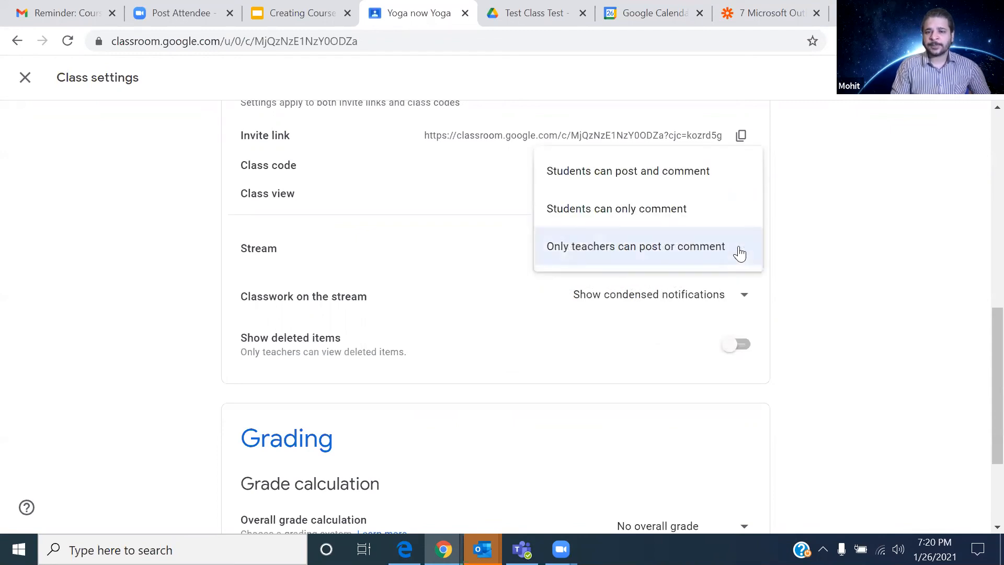
click(702, 218)
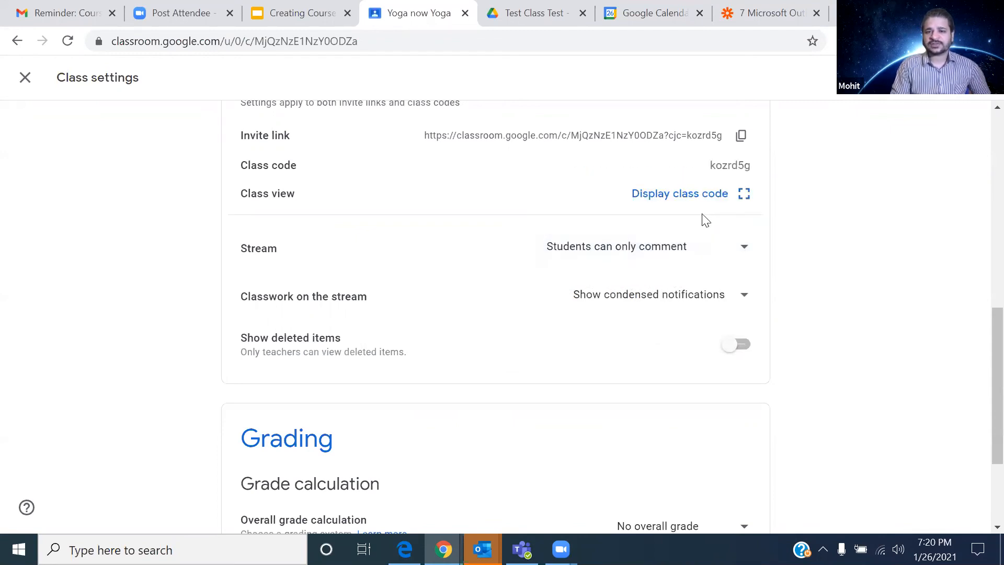
click(739, 249)
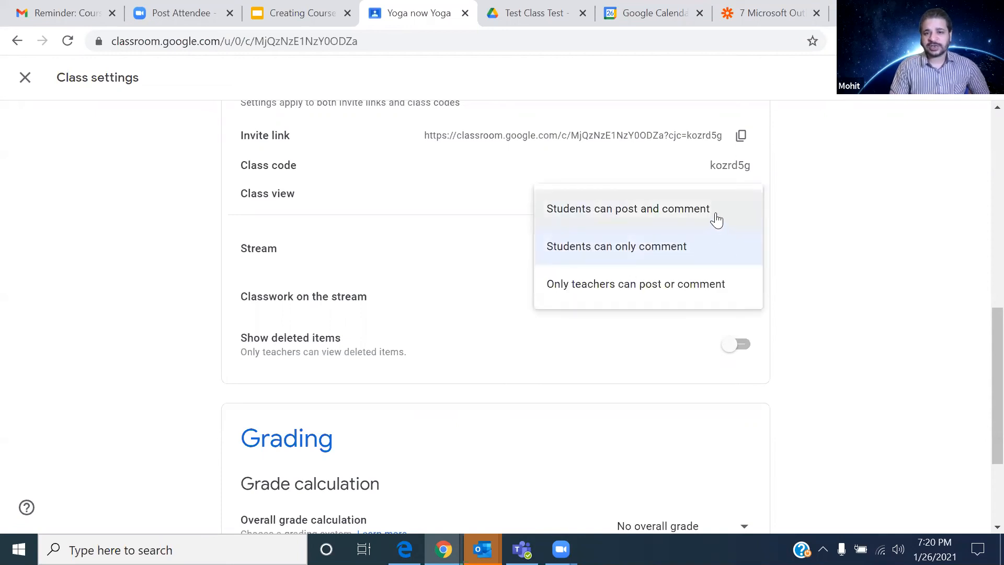
click(715, 215)
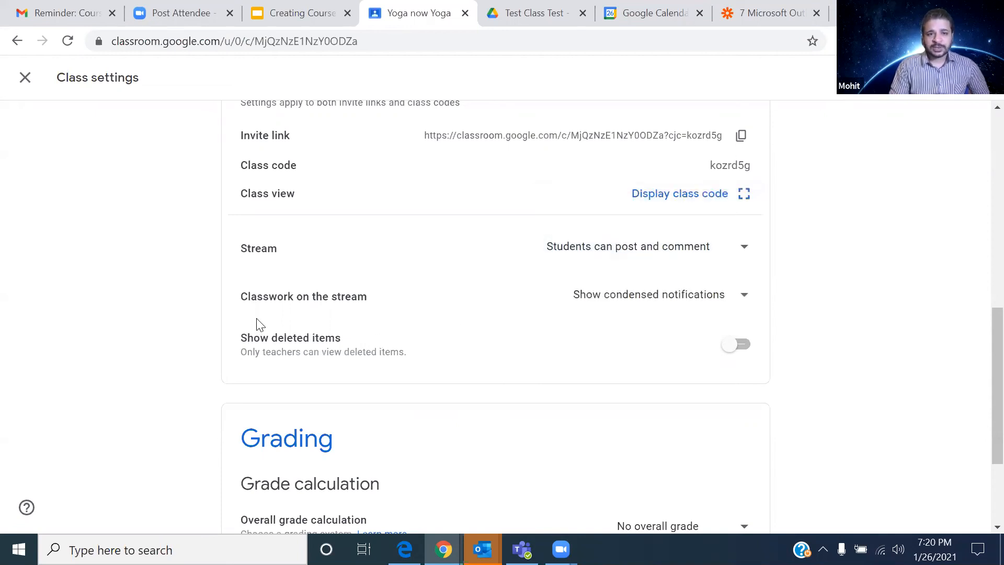
Step: Examine the notification options for classwork on the stream and the Show deleted items setting
click(743, 298)
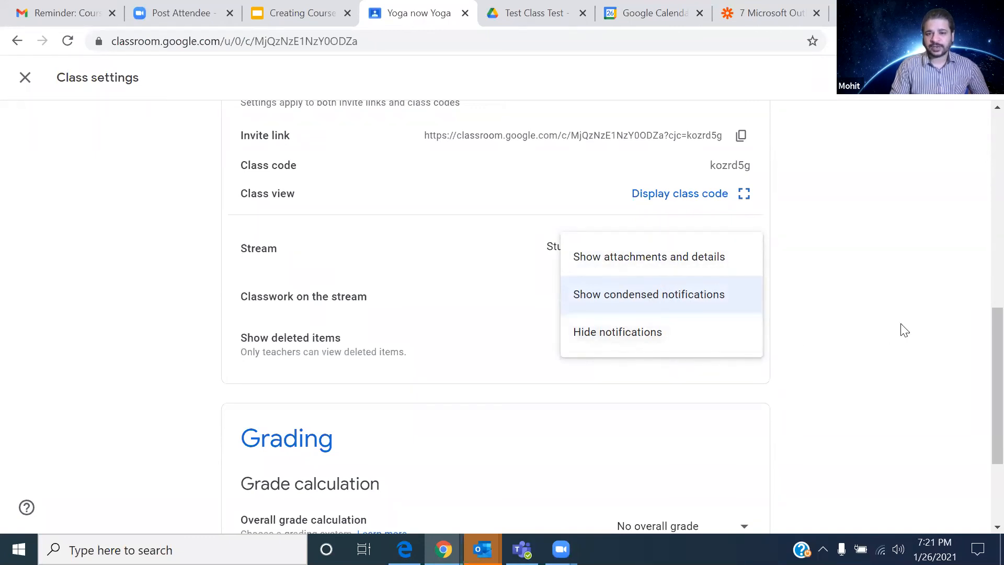
click(776, 348)
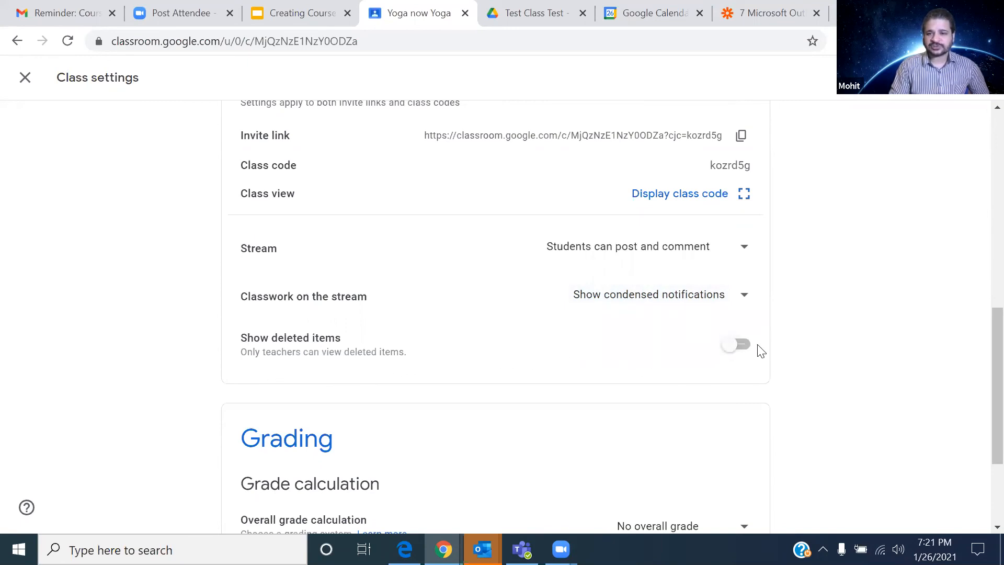
click(742, 346)
click(725, 347)
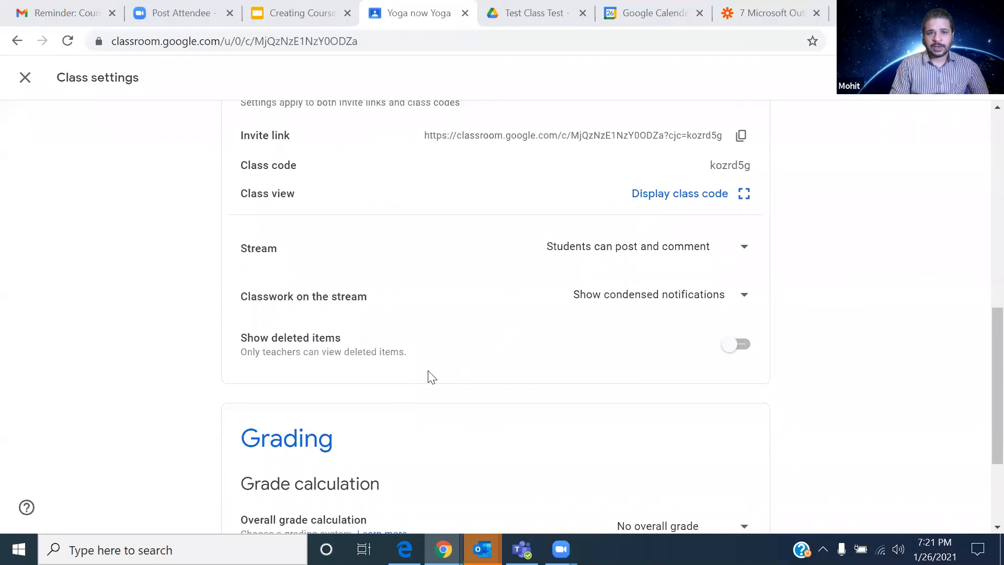
Step: Examine the overall grade calculation options in the Grading section
scroll(411, 374, down, 3)
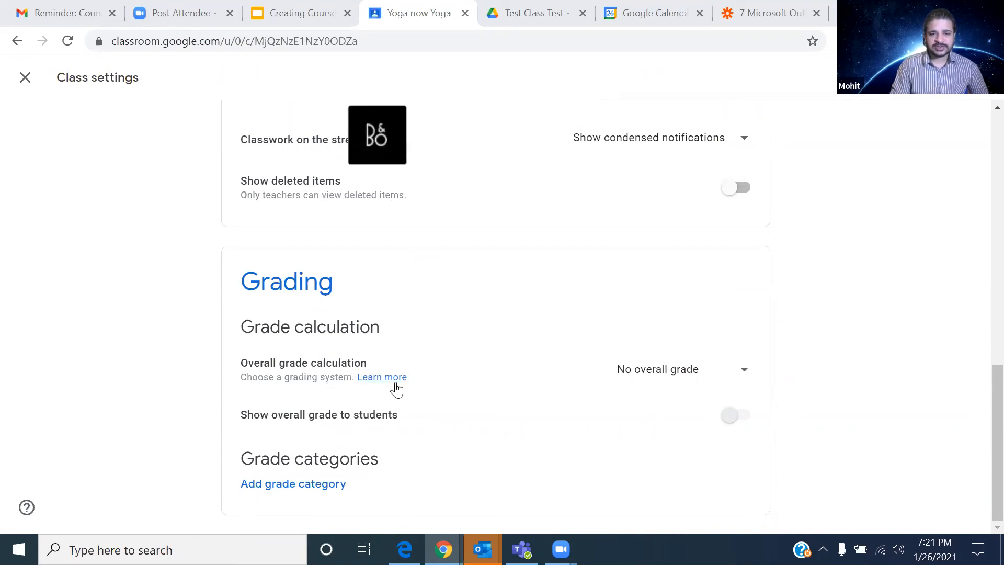
click(748, 373)
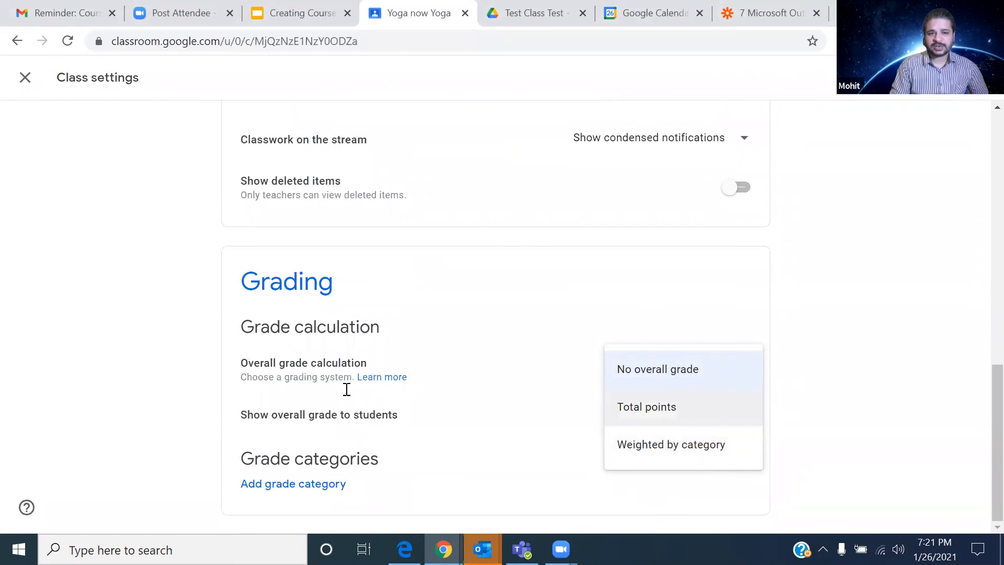
click(469, 357)
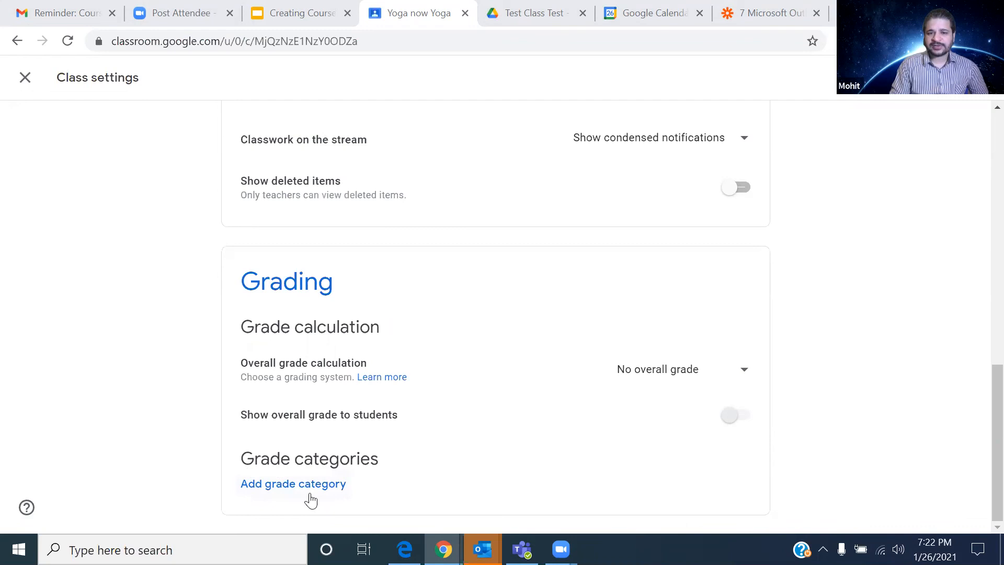
Step: Review the class settings from class details through the general section, and save them to return to the class stream
scroll(494, 414, up, 6)
scroll(494, 414, up, 7)
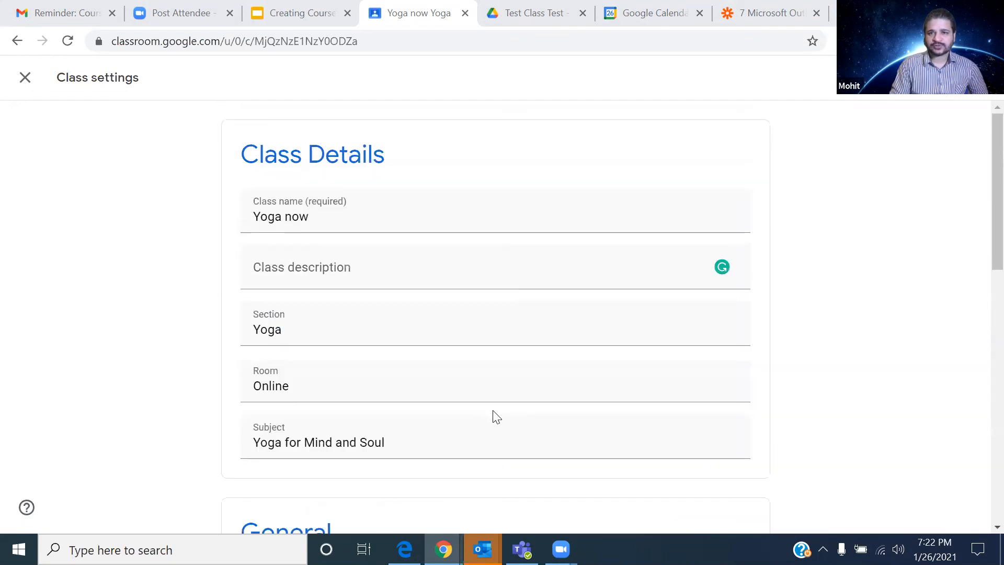
scroll(420, 332, down, 12)
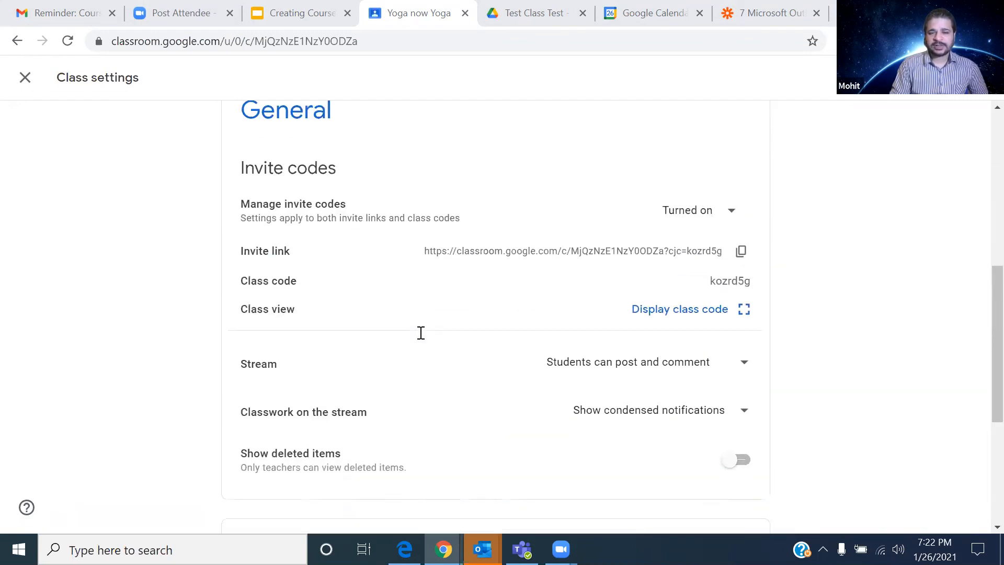
scroll(420, 333, up, 7)
scroll(420, 333, up, 5)
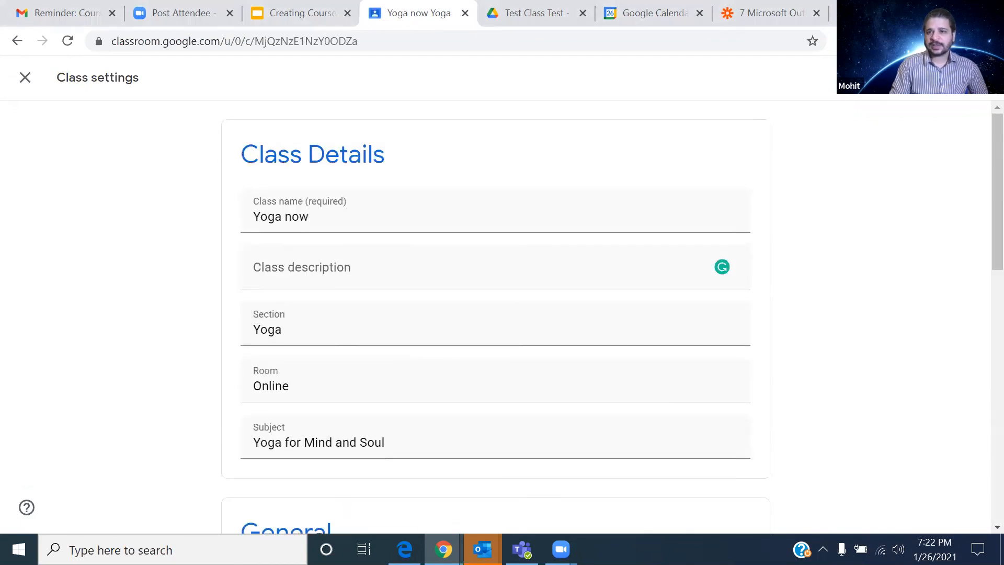
click(954, 77)
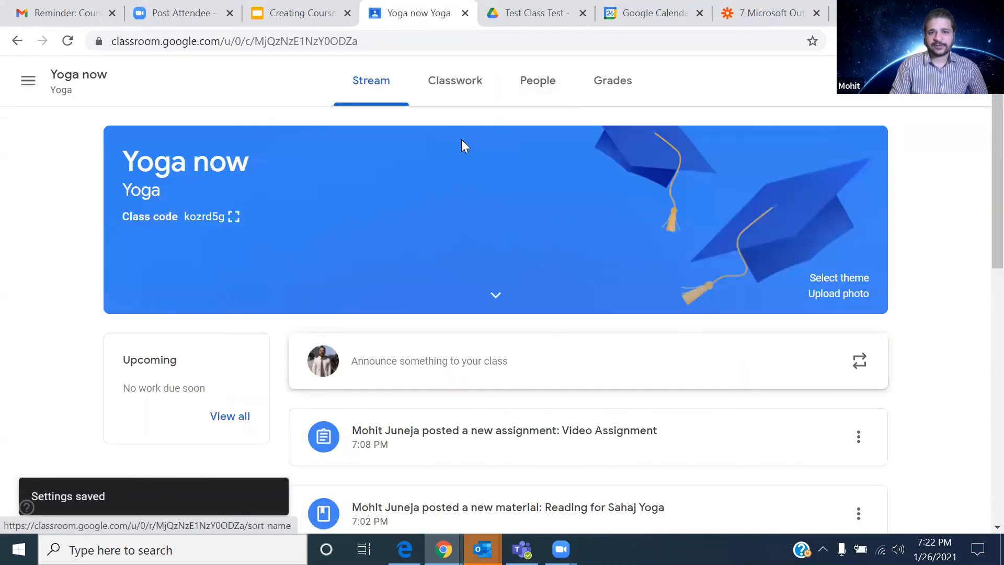
scroll(501, 291, down, 10)
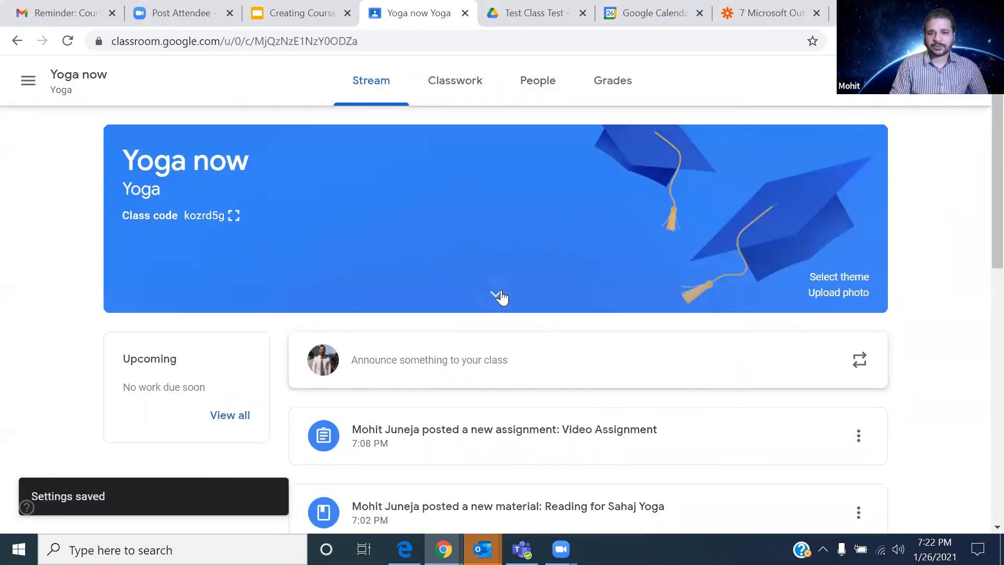
scroll(503, 306, up, 10)
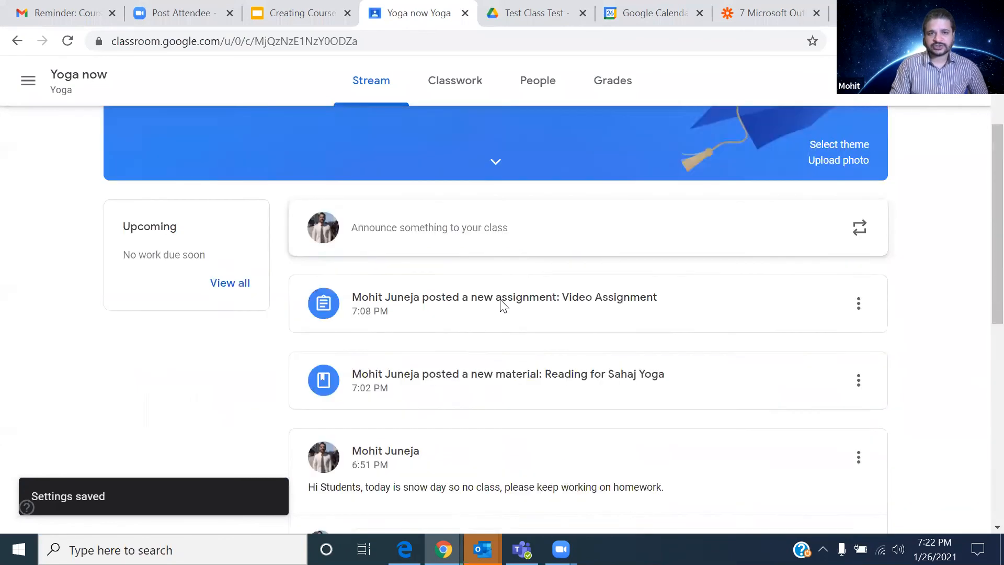